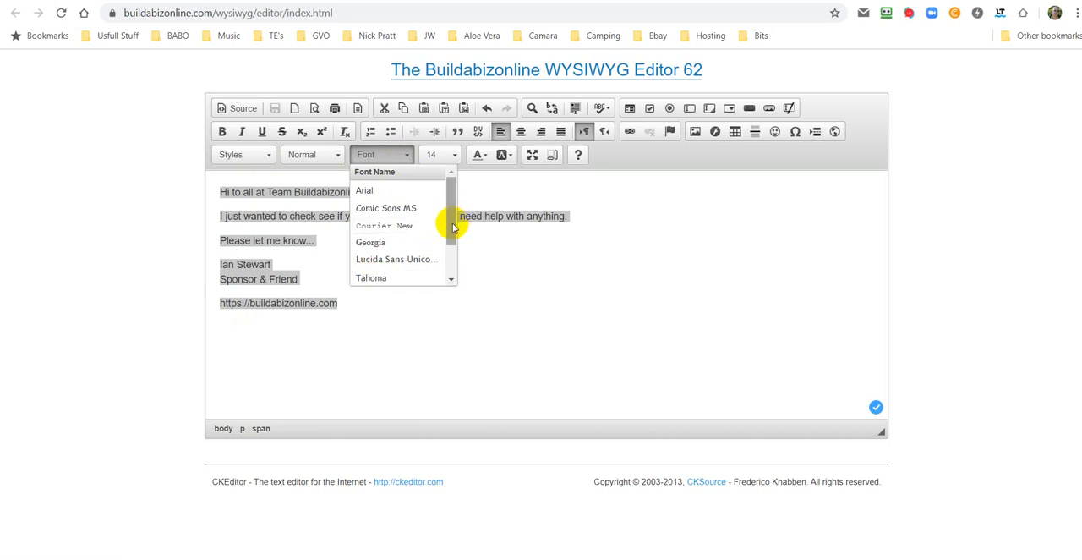
Step: Set the font of the whole selected message to Verdana
{"action": "scroll", "coordinate": [454, 227], "scroll_direction": "down", "scroll_amount": 2}
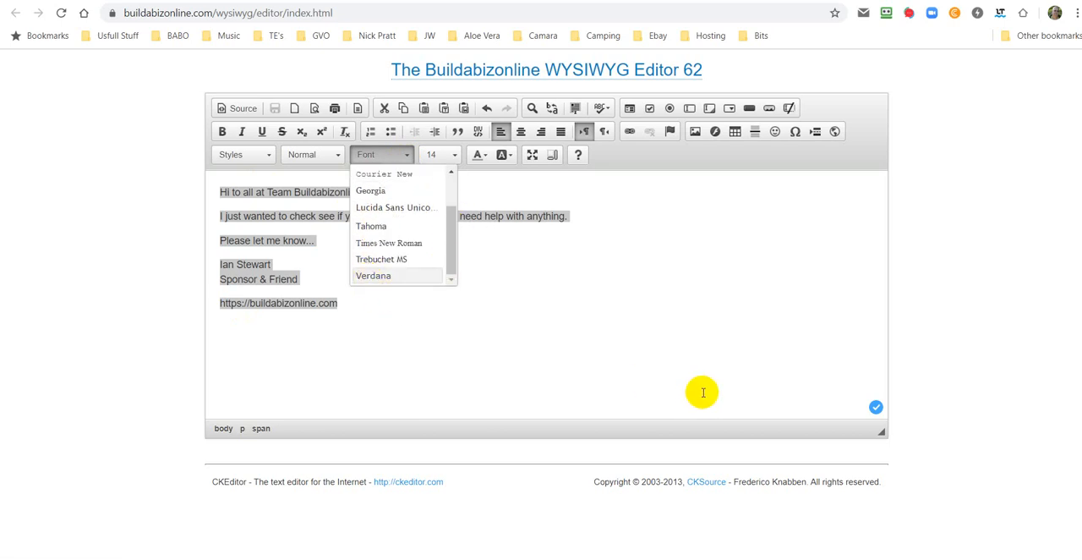
{"action": "left_click", "coordinate": [378, 275]}
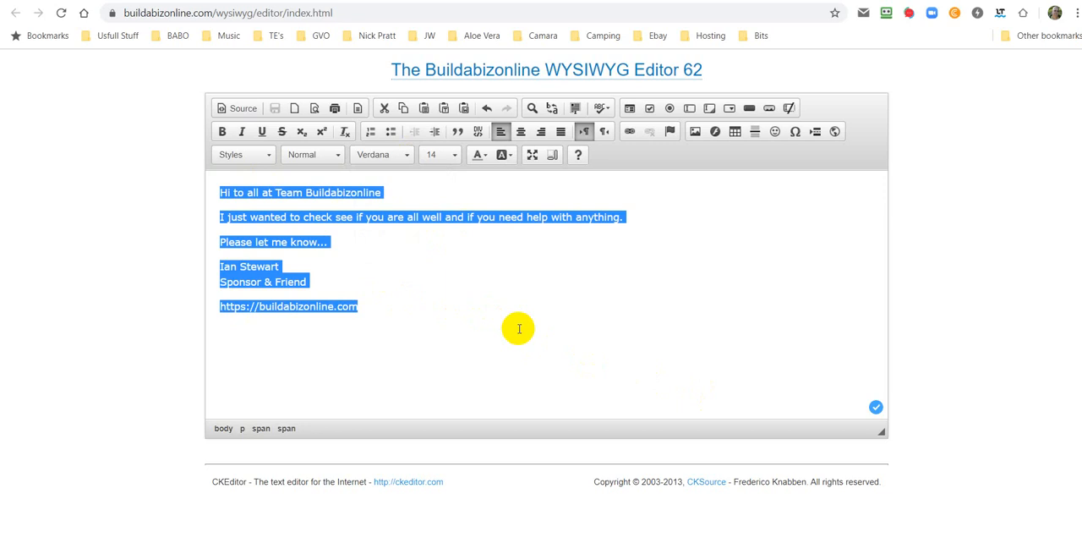
{"action": "left_click", "coordinate": [630, 331]}
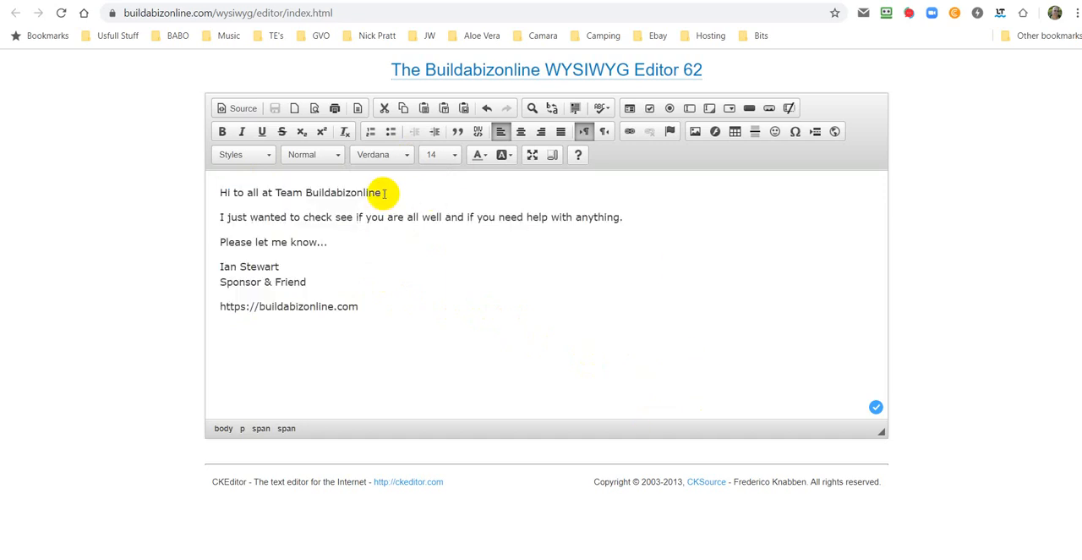
Step: Make the words "Team Buildabizonline" in the greeting line bold
{"action": "left_click_drag", "start_coordinate": [382, 193], "coordinate": [277, 194]}
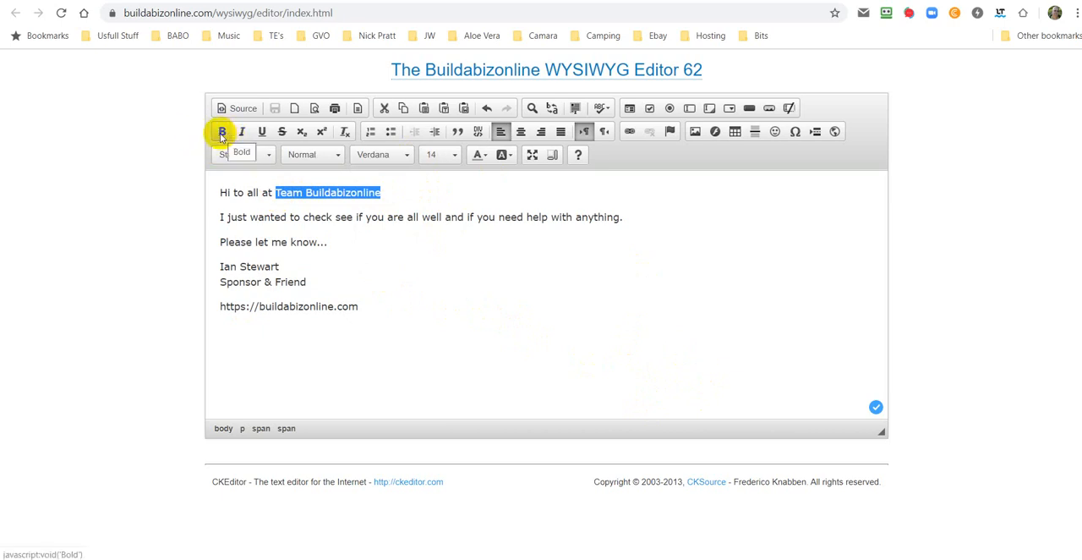
{"action": "left_click", "coordinate": [221, 133]}
{"action": "left_click", "coordinate": [758, 413]}
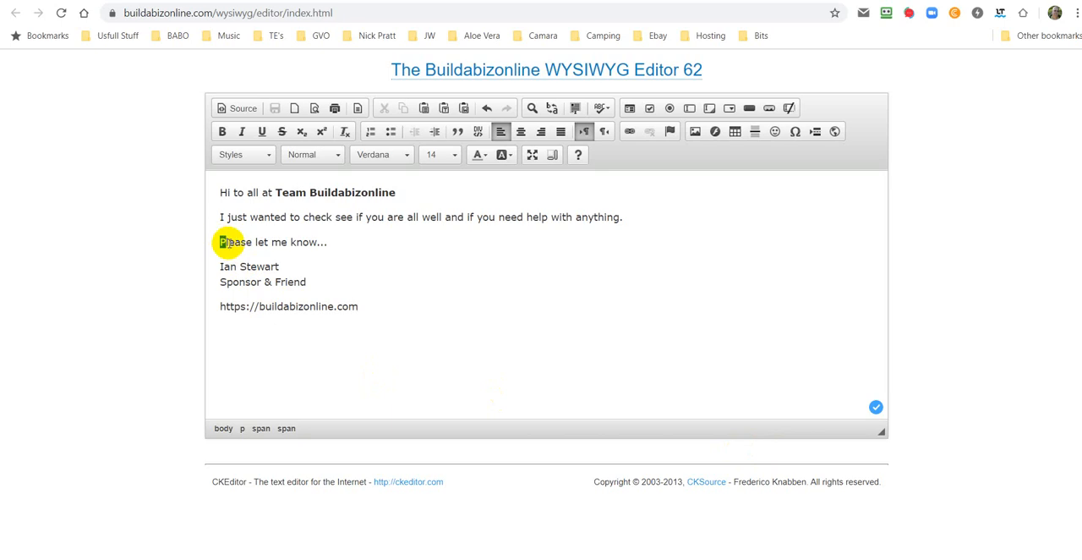
Step: Underline the "Please let me know..." line and the sender's name line below it
{"action": "left_click_drag", "start_coordinate": [222, 242], "coordinate": [330, 247]}
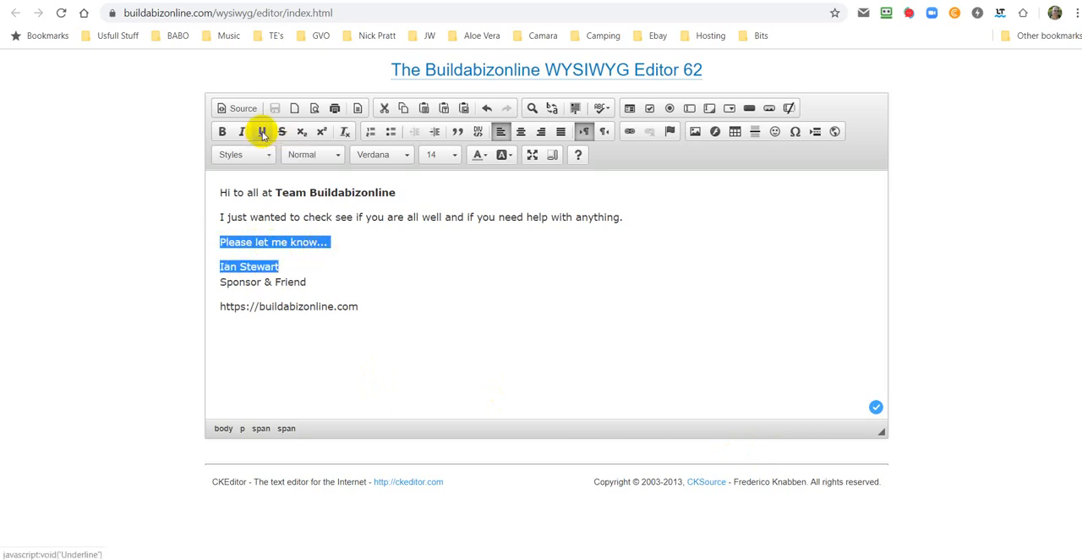
{"action": "left_click", "coordinate": [263, 134]}
{"action": "left_click", "coordinate": [592, 347]}
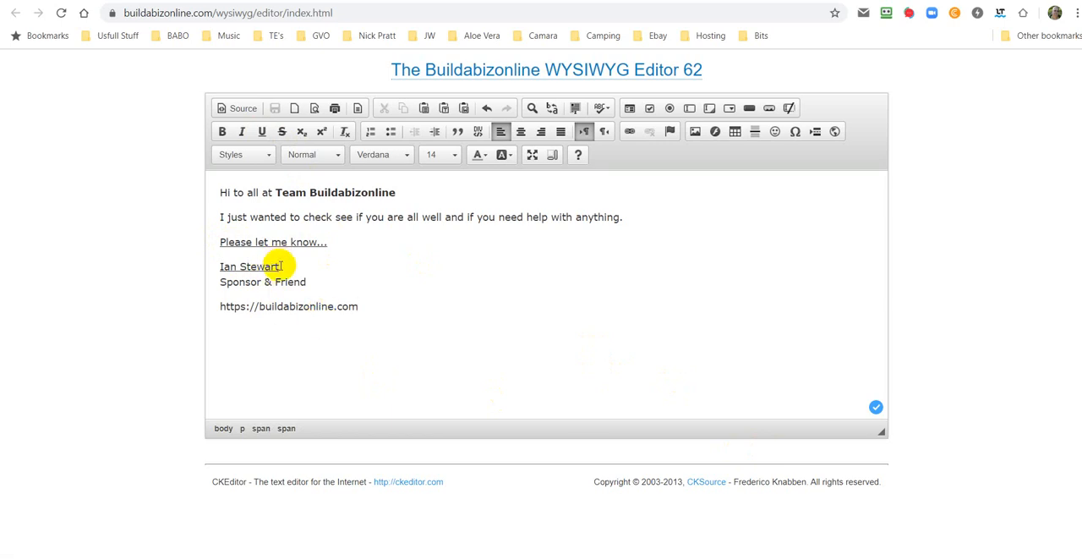
{"action": "left_click_drag", "start_coordinate": [282, 266], "coordinate": [216, 267]}
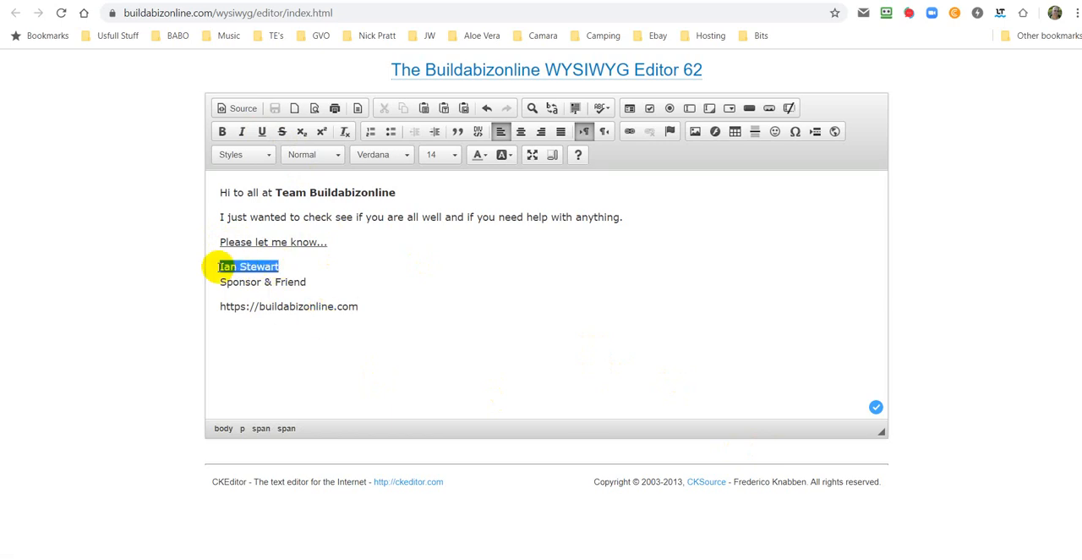
{"action": "left_click", "coordinate": [263, 133]}
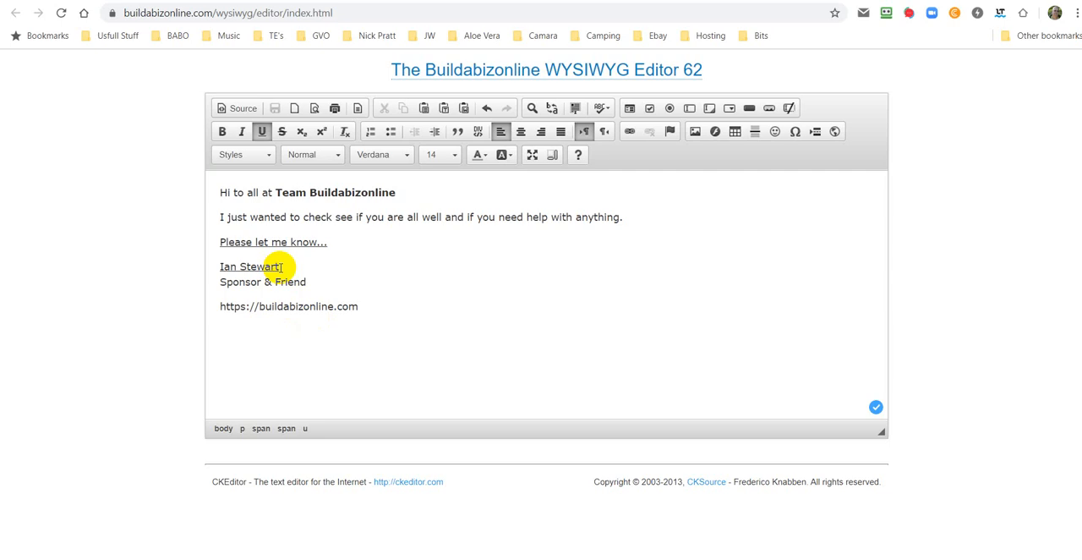
Step: Make the "Sponsor & Friend" line in the signature bold
{"action": "left_click_drag", "start_coordinate": [302, 282], "coordinate": [219, 282]}
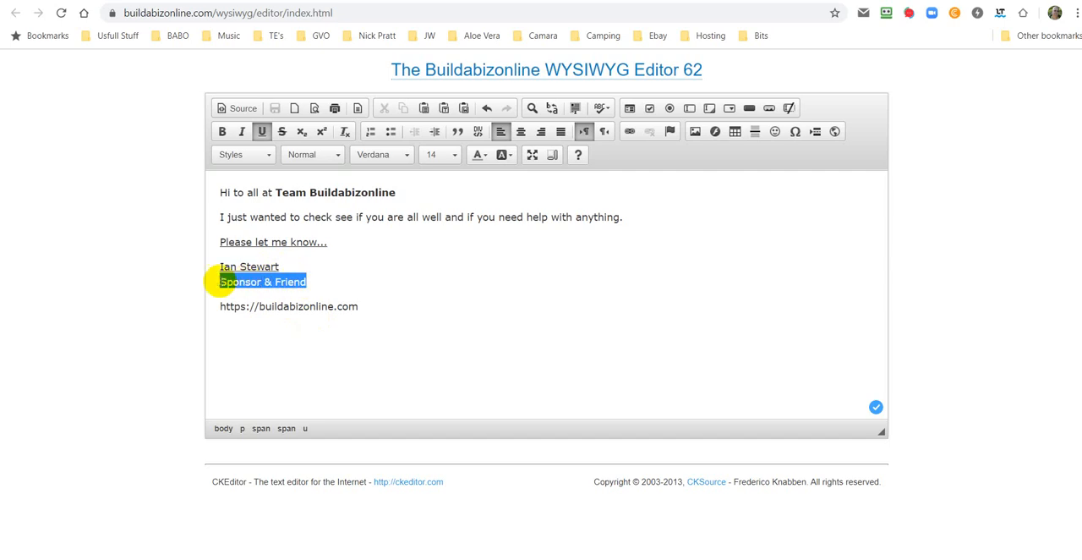
{"action": "left_click", "coordinate": [223, 133]}
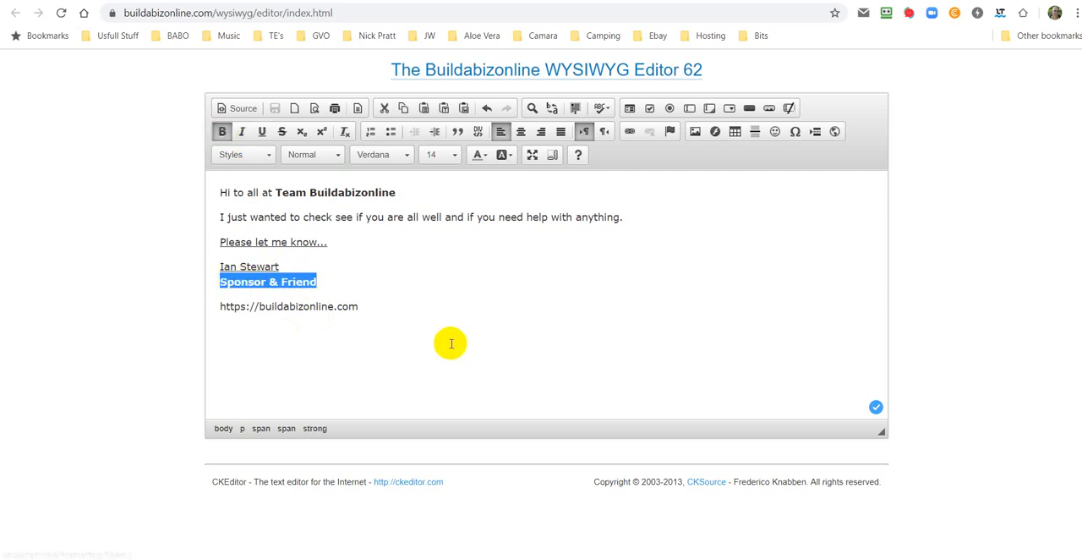
{"action": "left_click", "coordinate": [452, 344]}
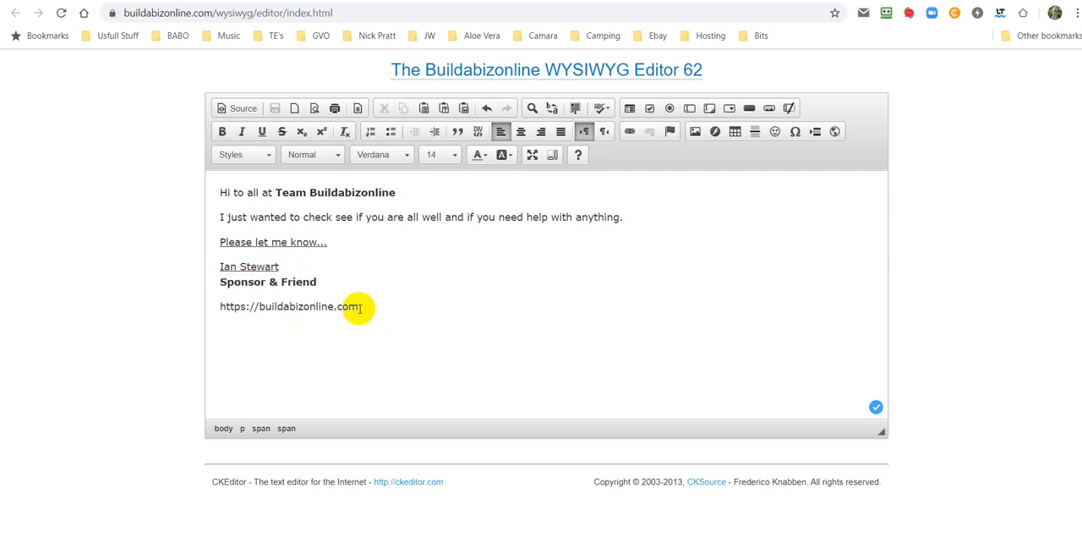
{"action": "left_click_drag", "start_coordinate": [361, 307], "coordinate": [211, 307]}
{"action": "right_click", "coordinate": [303, 312]}
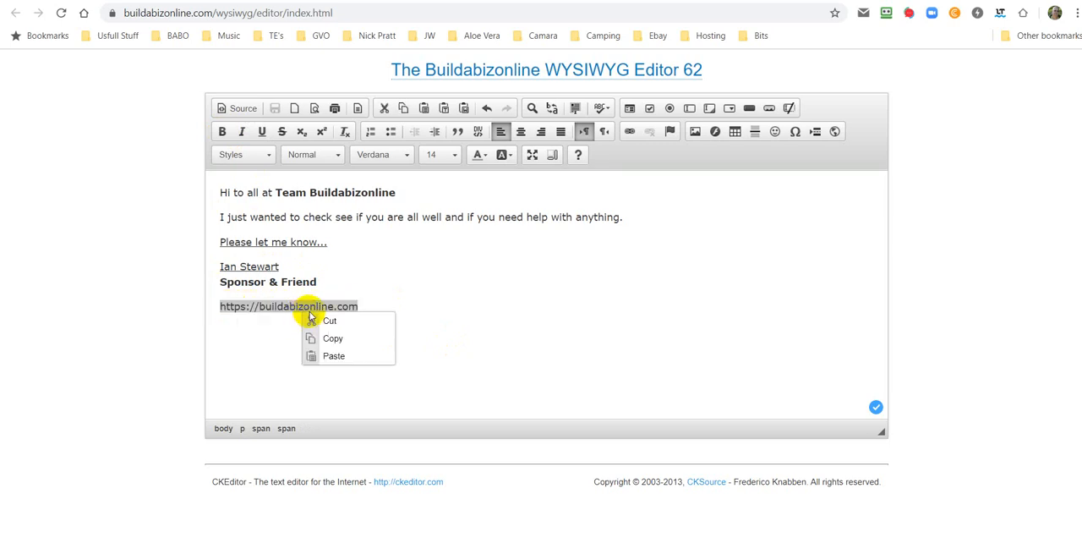
{"action": "left_click", "coordinate": [333, 339]}
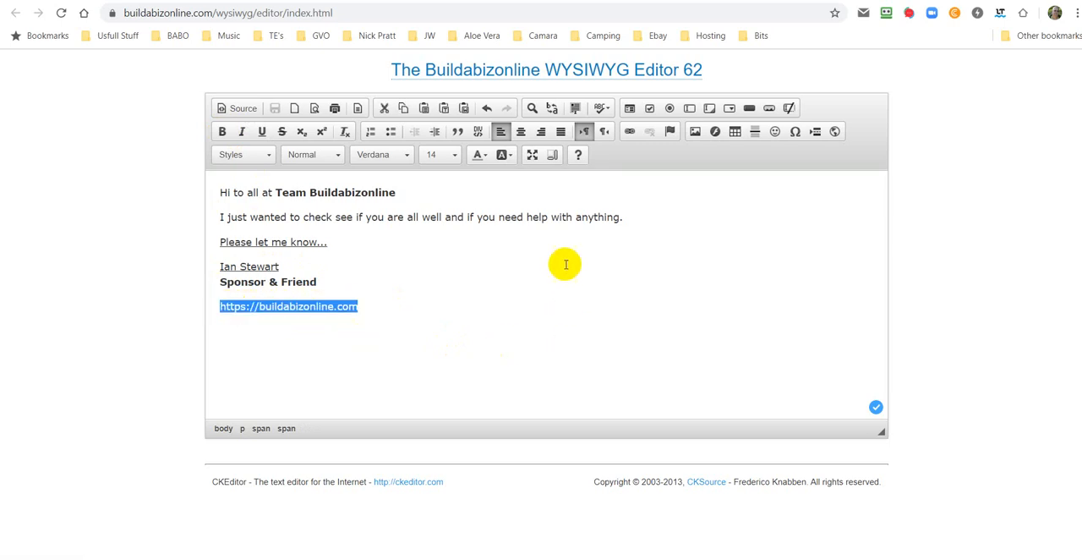
{"action": "left_click", "coordinate": [630, 132]}
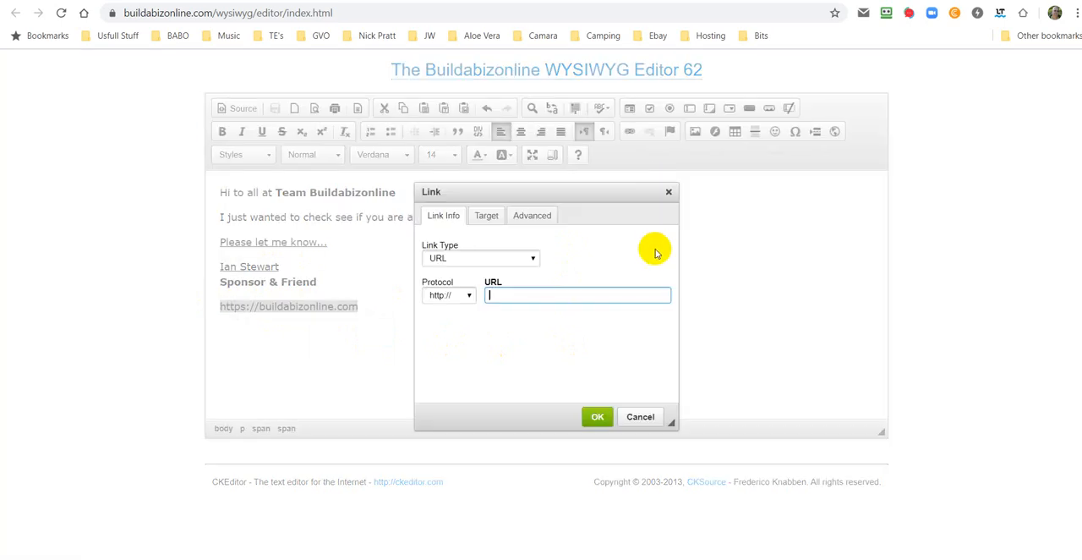
{"action": "left_click", "coordinate": [467, 296]}
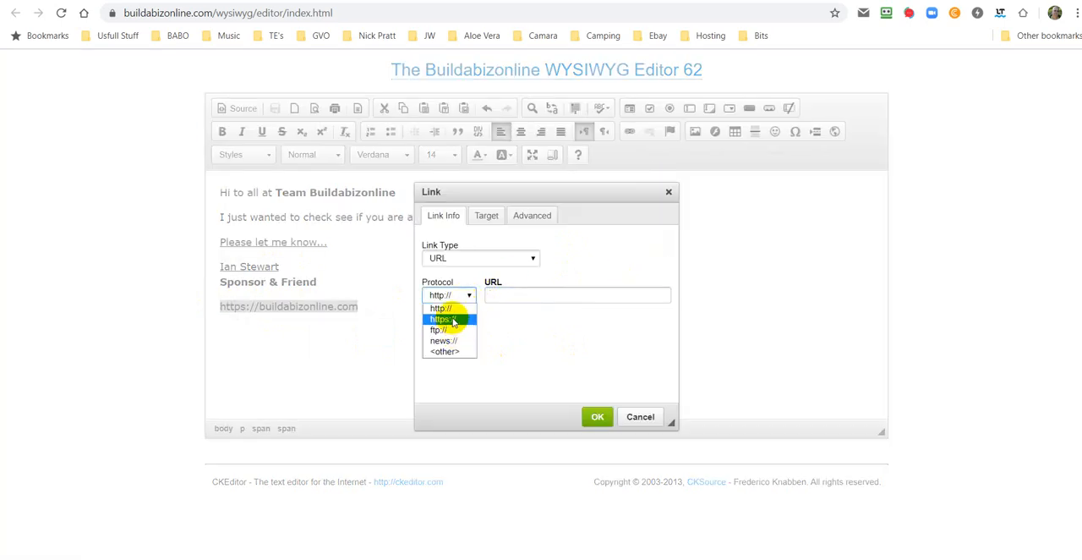
{"action": "left_click", "coordinate": [453, 321]}
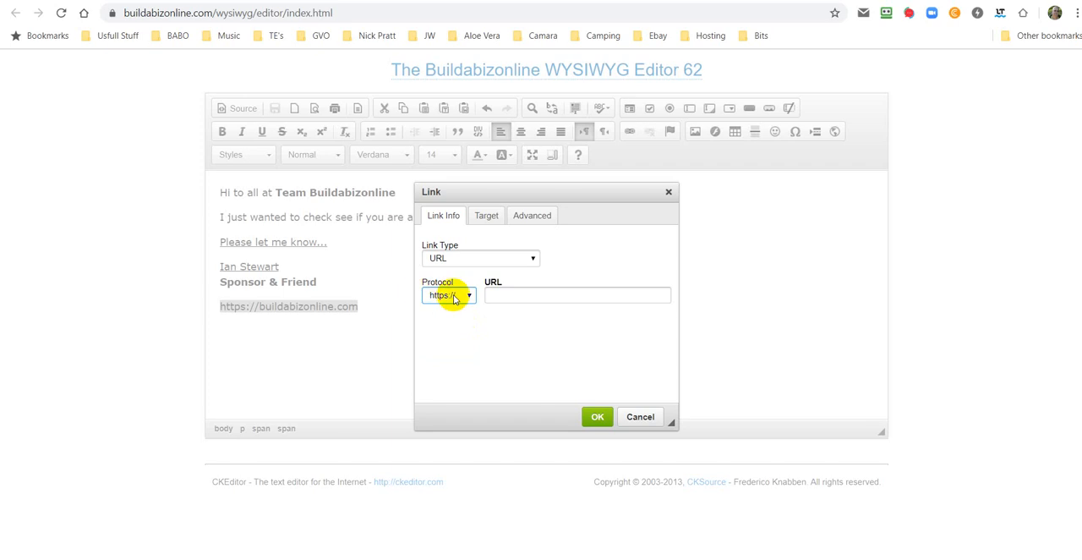
{"action": "right_click", "coordinate": [497, 294]}
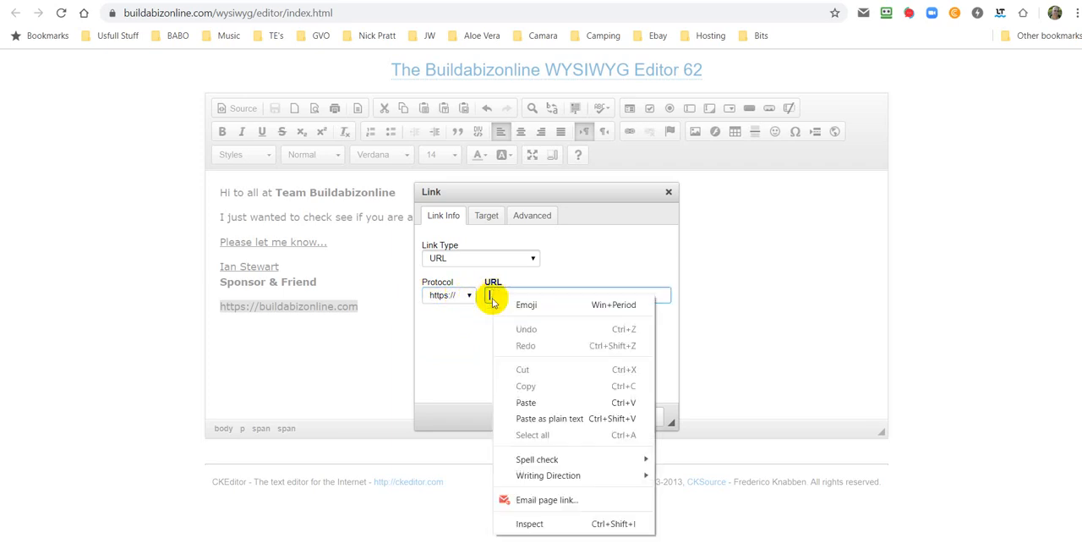
{"action": "left_click", "coordinate": [528, 403]}
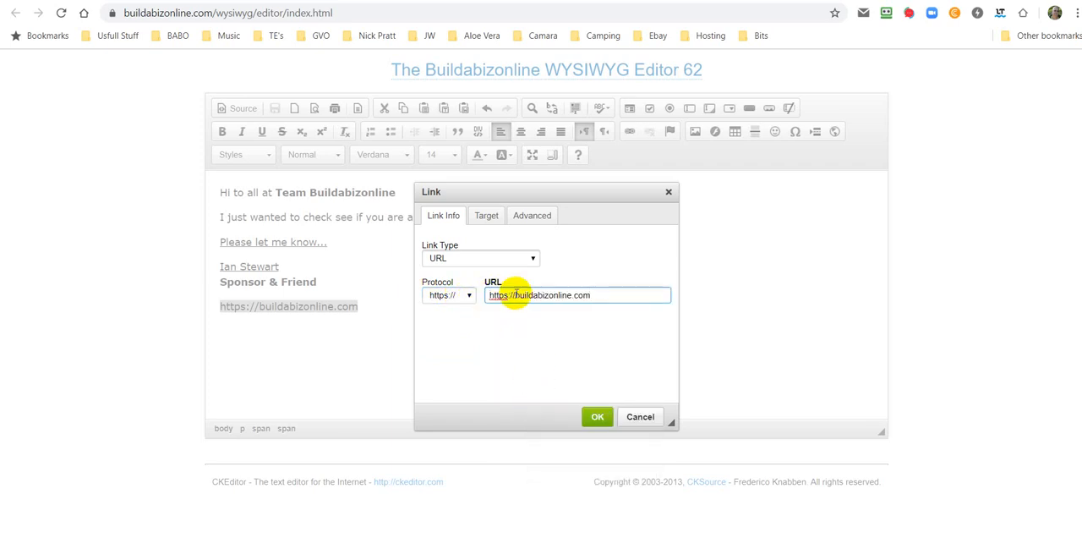
{"action": "left_click_drag", "start_coordinate": [513, 295], "coordinate": [488, 295]}
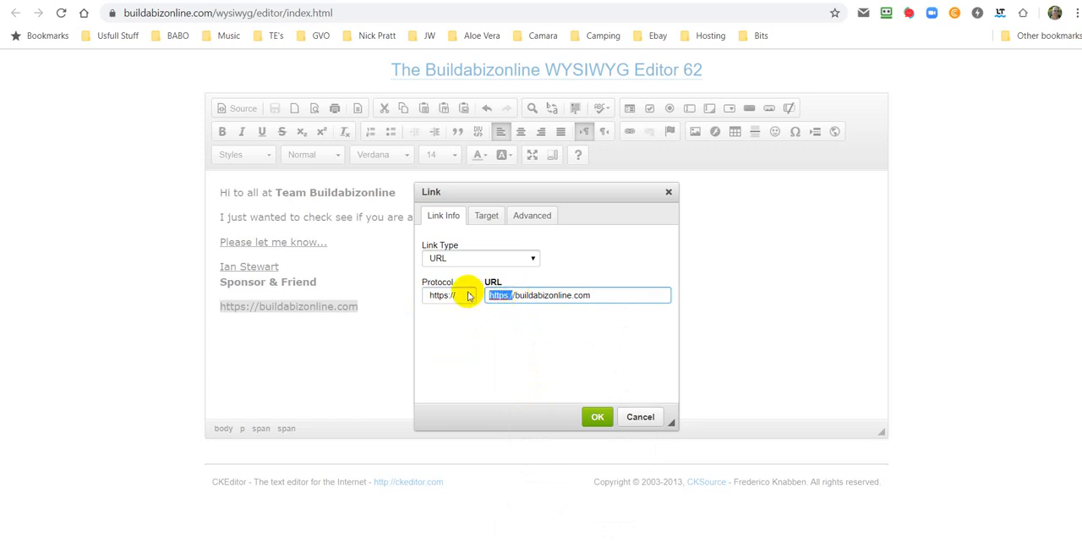
{"action": "key", "text": "BackSpace"}
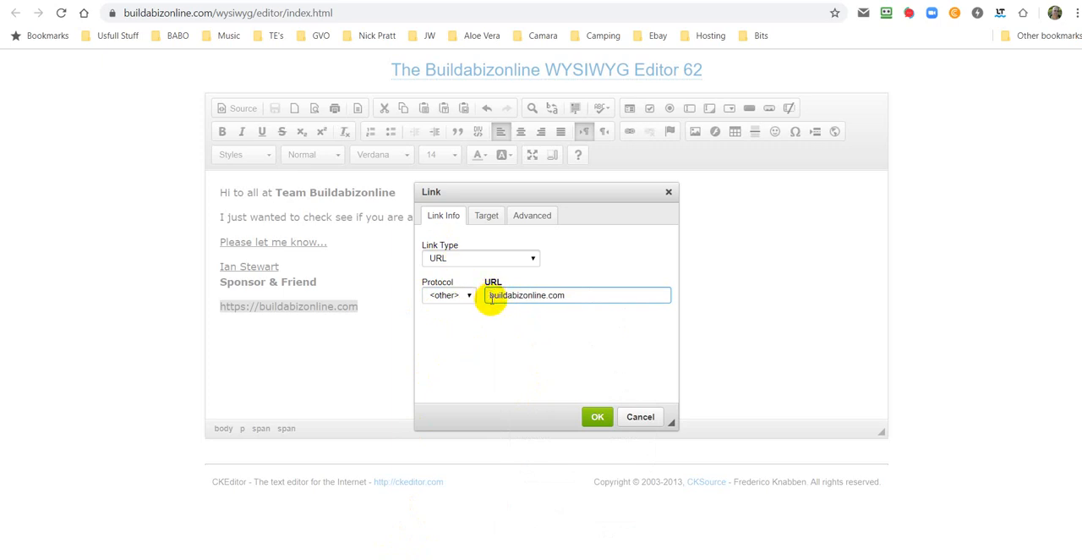
Step: Set the link's target to New Window (_blank) and apply the link
{"action": "left_click", "coordinate": [486, 215]}
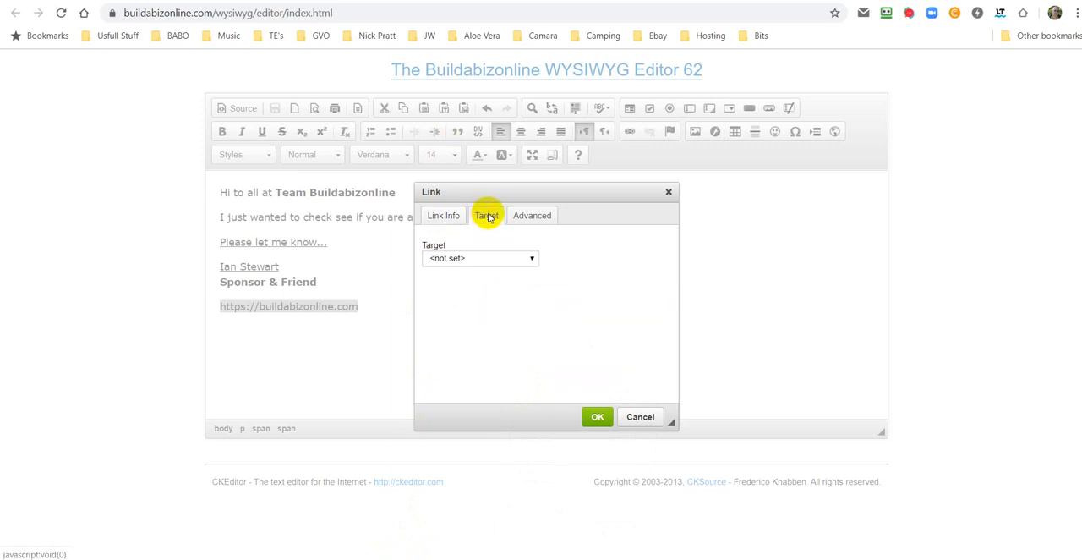
{"action": "left_click", "coordinate": [533, 260]}
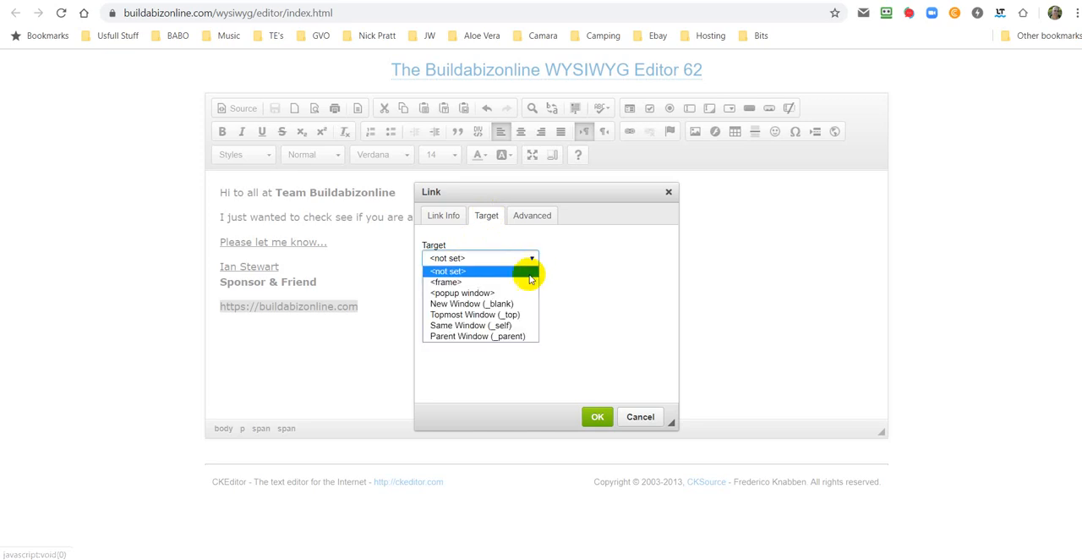
{"action": "left_click", "coordinate": [475, 306]}
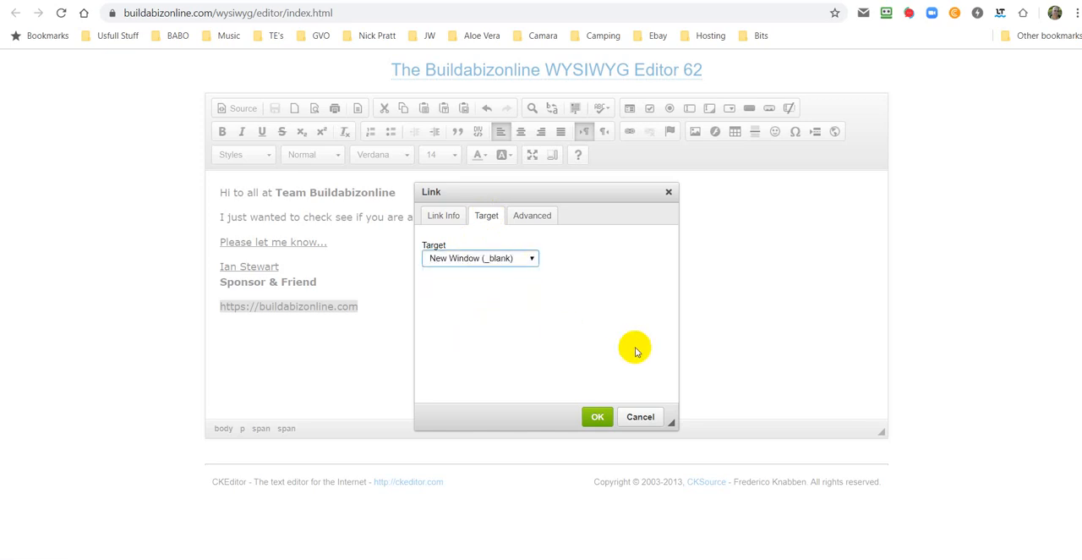
{"action": "left_click", "coordinate": [597, 418]}
{"action": "left_click", "coordinate": [693, 328]}
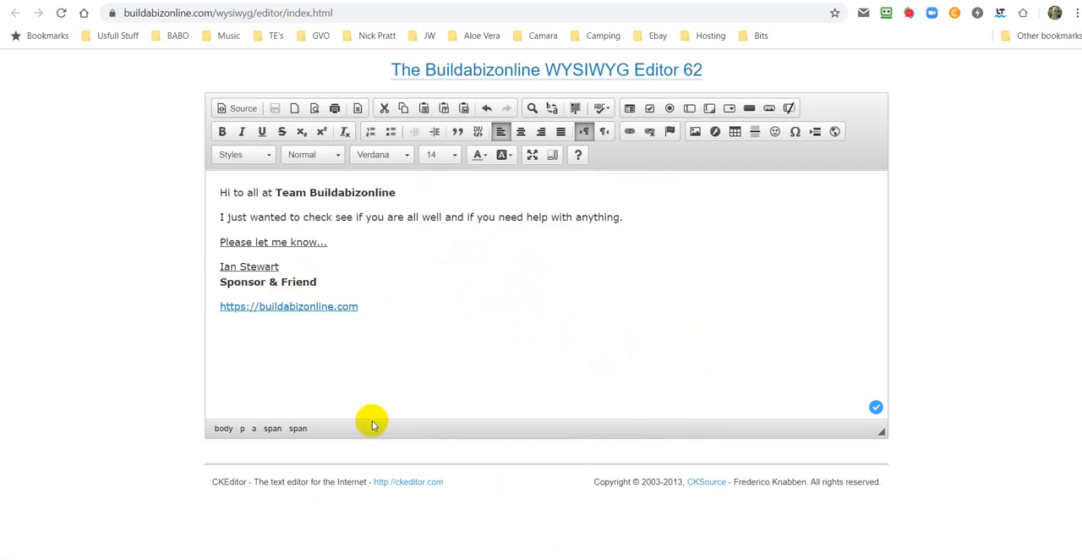
Step: Set the font size of the whole message to 16
{"action": "left_click_drag", "start_coordinate": [362, 310], "coordinate": [222, 193]}
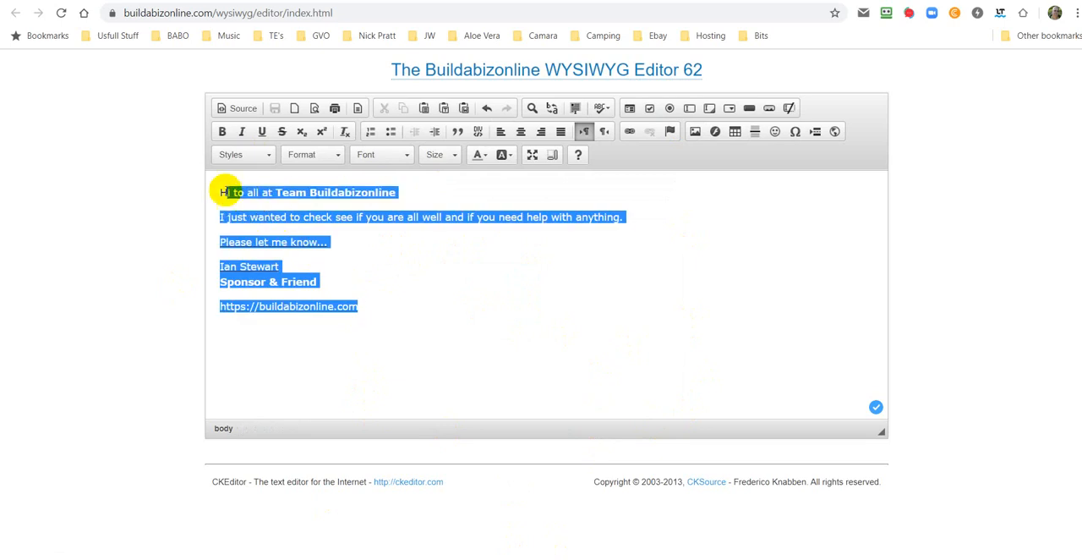
{"action": "left_click", "coordinate": [454, 155]}
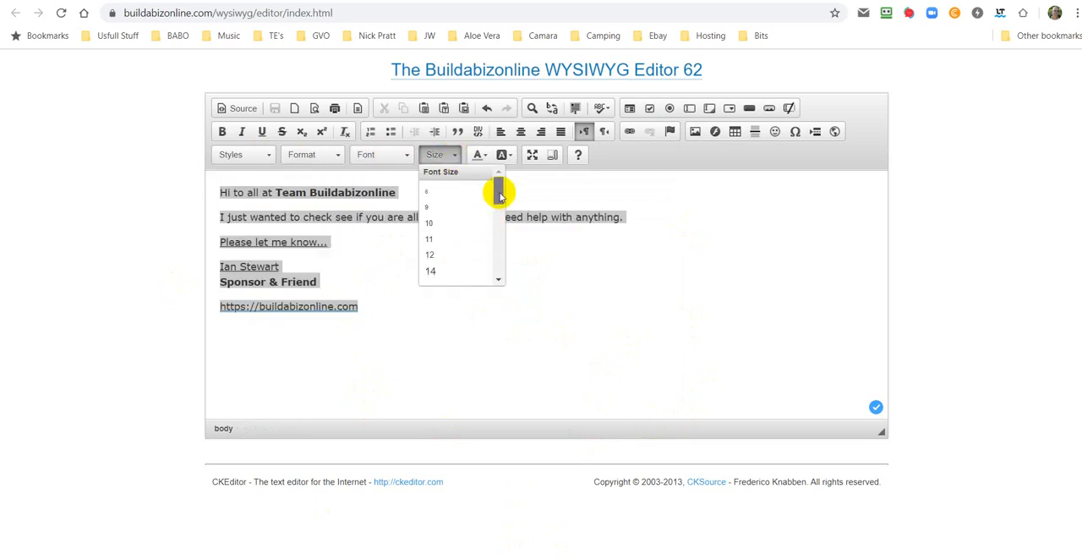
{"action": "scroll", "coordinate": [500, 195], "scroll_direction": "down", "scroll_amount": 1}
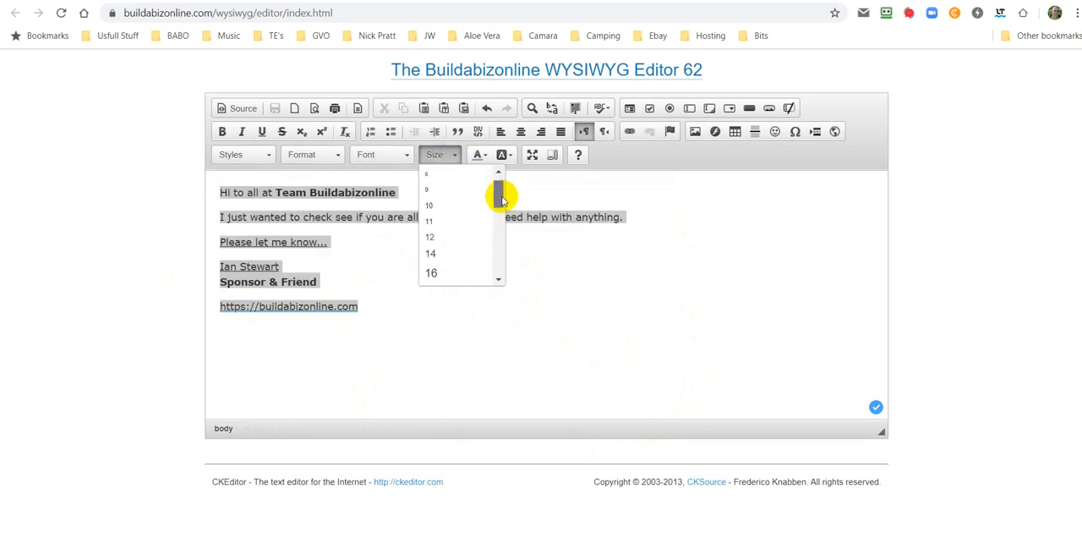
{"action": "left_click", "coordinate": [456, 263]}
{"action": "left_click", "coordinate": [491, 356]}
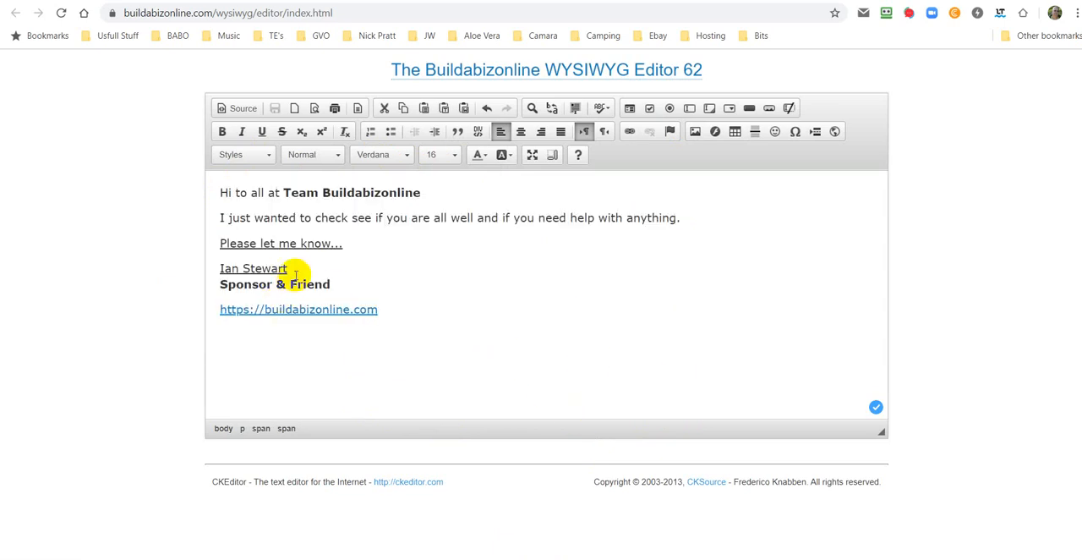
Step: Remove the underline from the "Please let me know..." line and the sender's name line
{"action": "left_click_drag", "start_coordinate": [287, 269], "coordinate": [215, 243]}
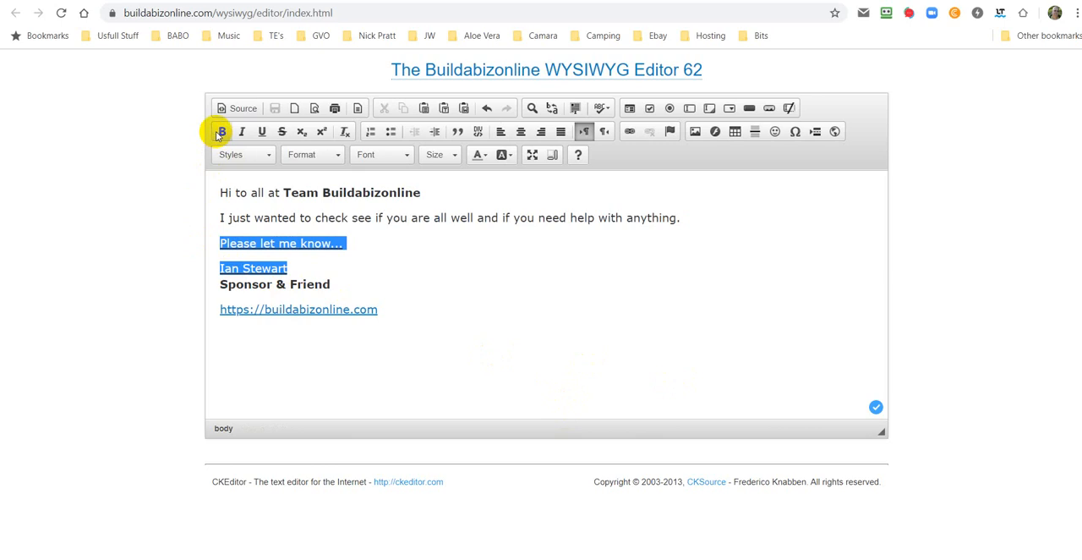
{"action": "left_click", "coordinate": [261, 131]}
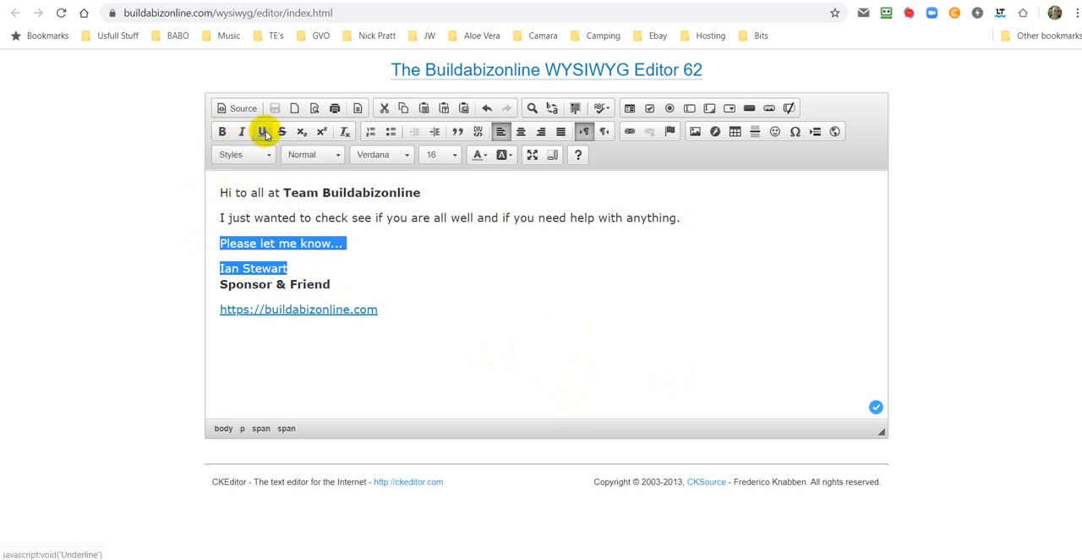
{"action": "left_click", "coordinate": [542, 298]}
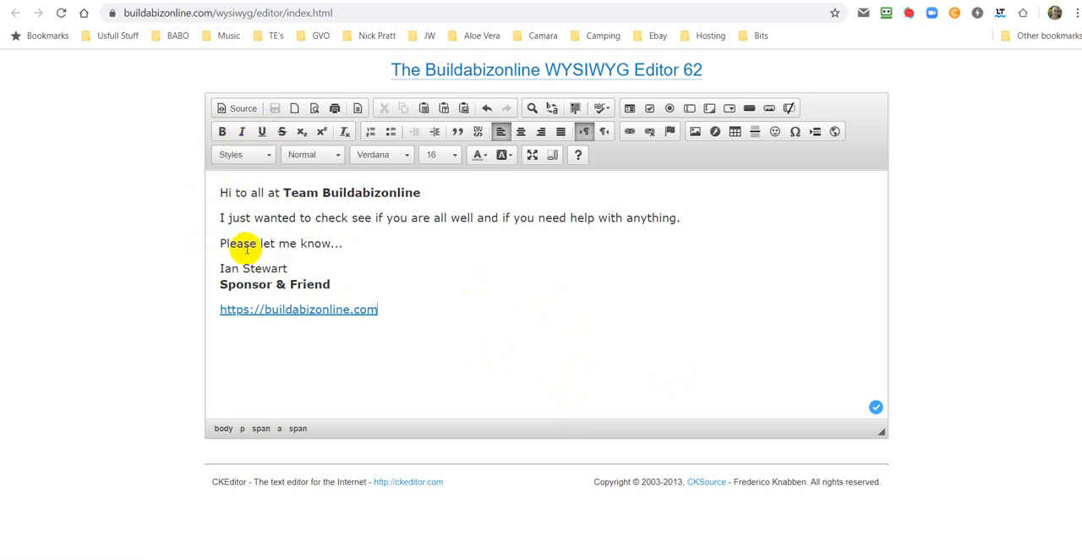
Step: Change the text colour of the "Please let me know..." line to red
{"action": "left_click_drag", "start_coordinate": [218, 243], "coordinate": [346, 244]}
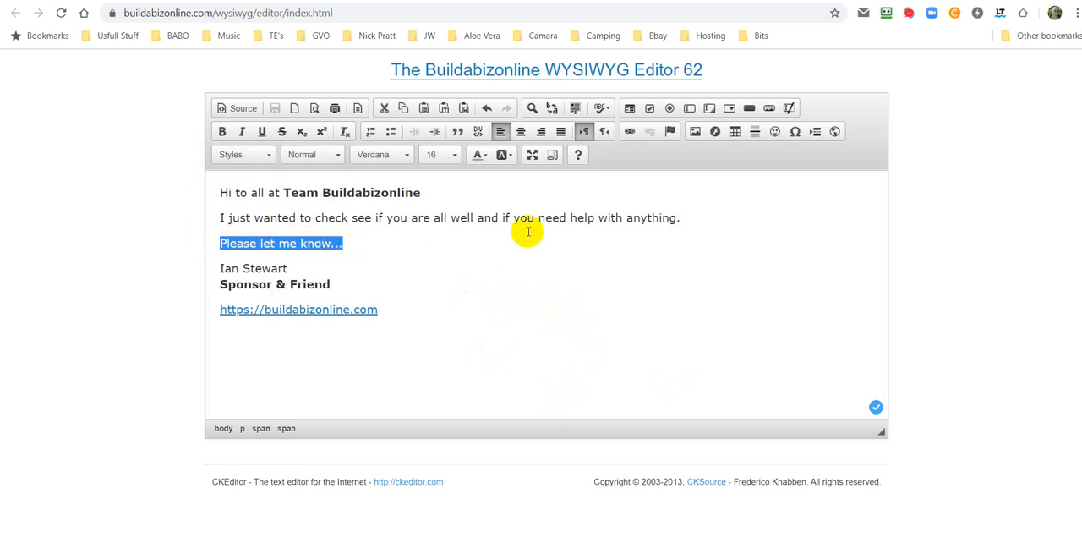
{"action": "left_click", "coordinate": [487, 158]}
{"action": "left_click", "coordinate": [476, 211]}
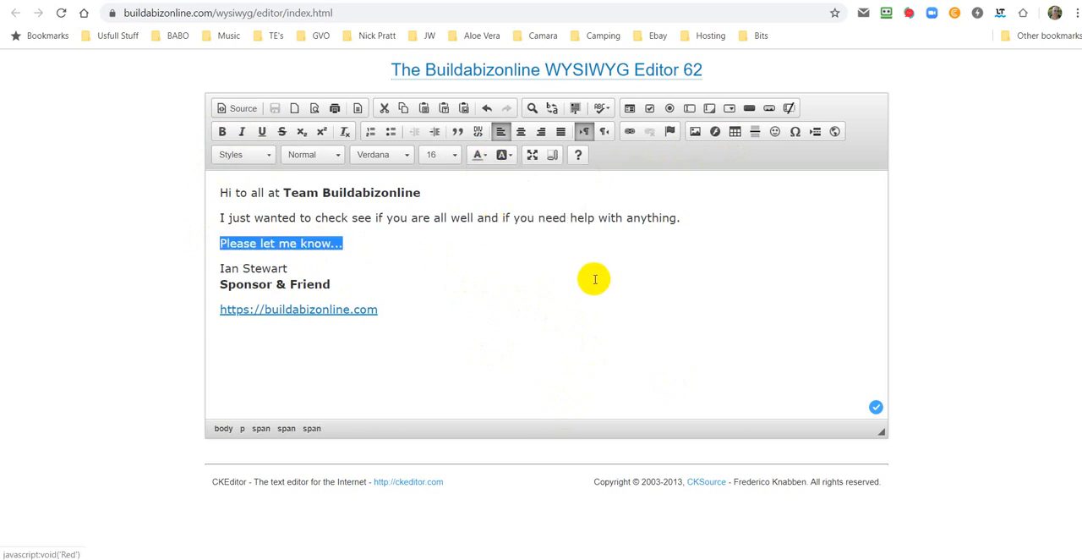
{"action": "left_click", "coordinate": [585, 351]}
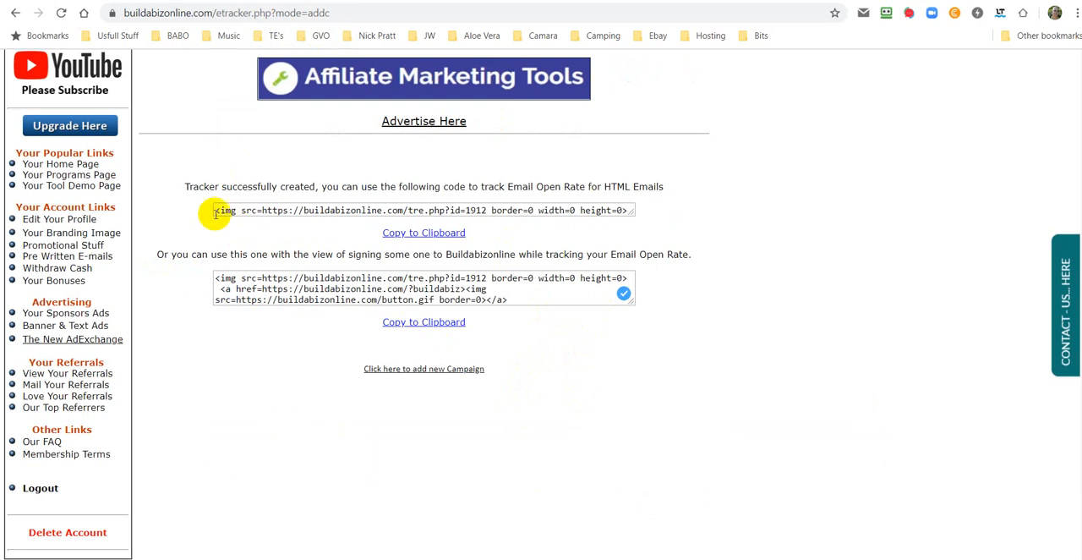
Step: Copy the first tracking code for HTML email open rates from the Buildabizonline tracker page
{"action": "left_click_drag", "start_coordinate": [217, 212], "coordinate": [630, 239]}
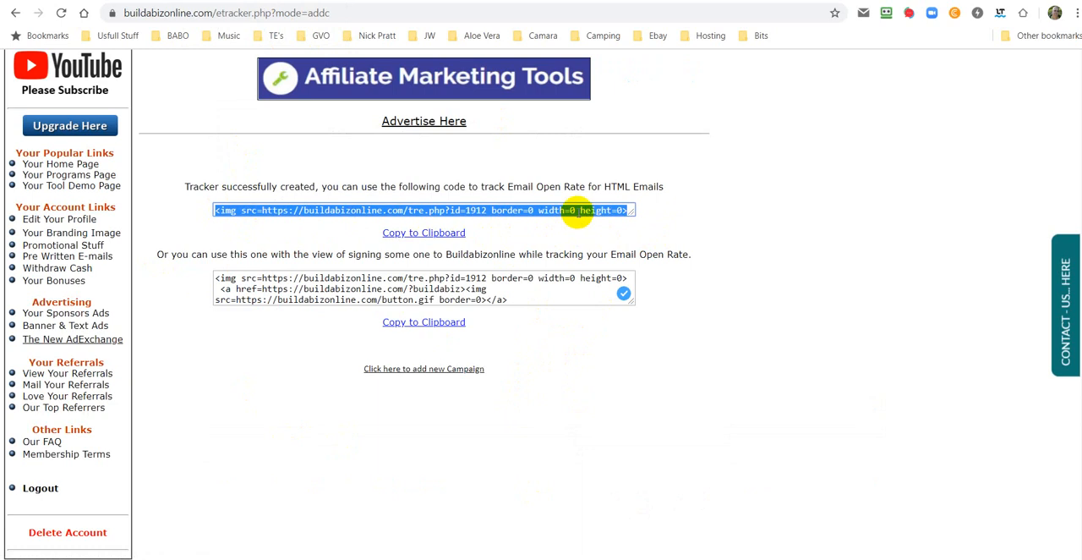
{"action": "right_click", "coordinate": [580, 211]}
{"action": "left_click", "coordinate": [614, 262]}
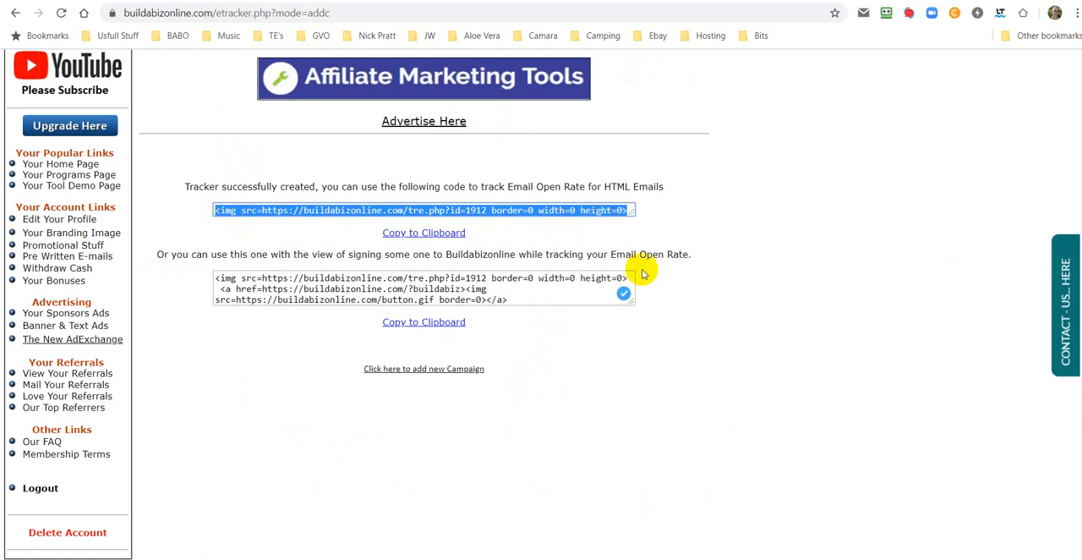
Step: Switch back to the WYSIWYG editor and show the message's HTML source
{"action": "left_click", "coordinate": [398, 1]}
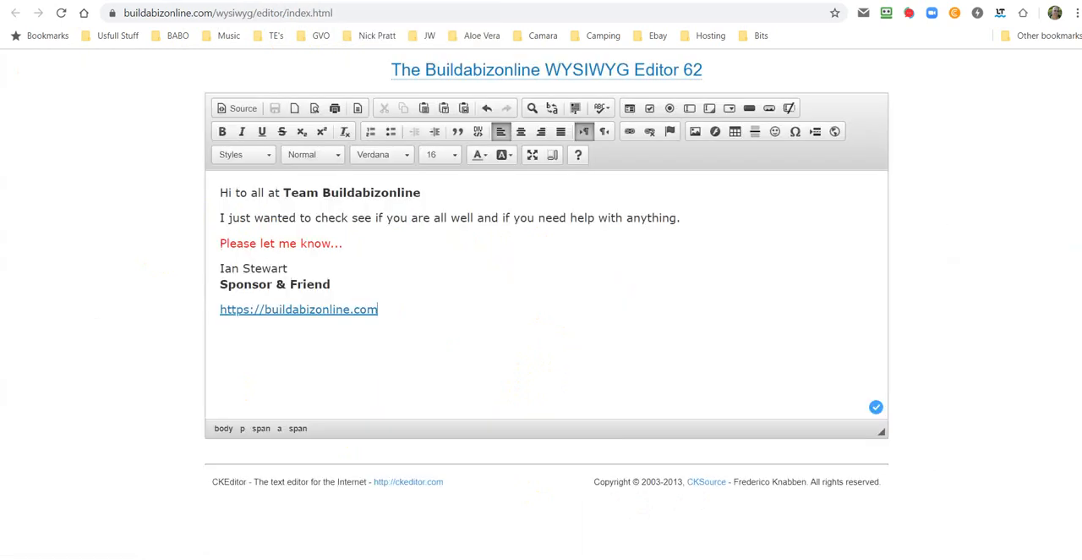
{"action": "left_click", "coordinate": [244, 110]}
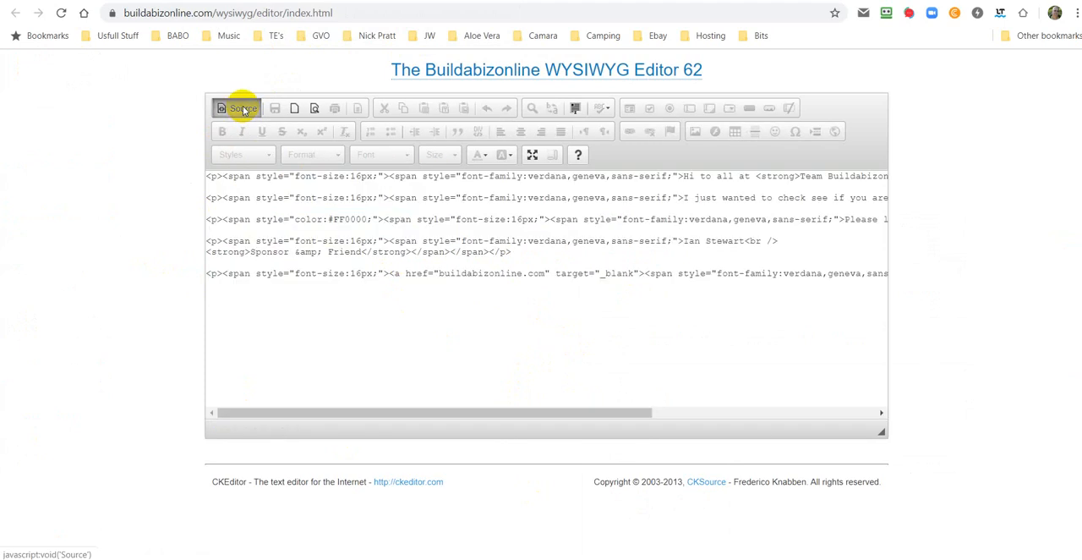
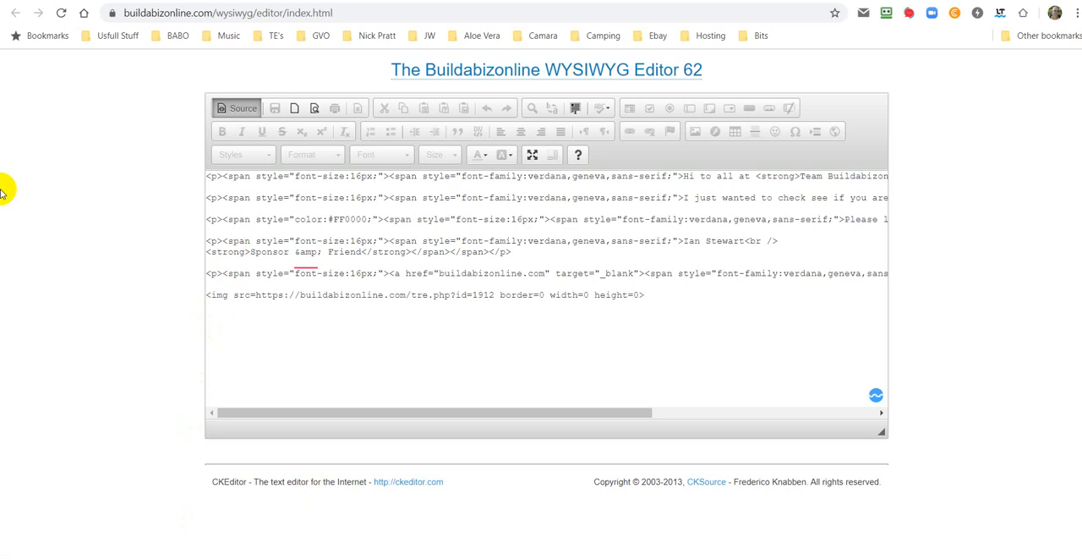
Step: Check the rendered message, then copy the message's complete HTML source including the tracking image line
{"action": "left_click", "coordinate": [236, 110]}
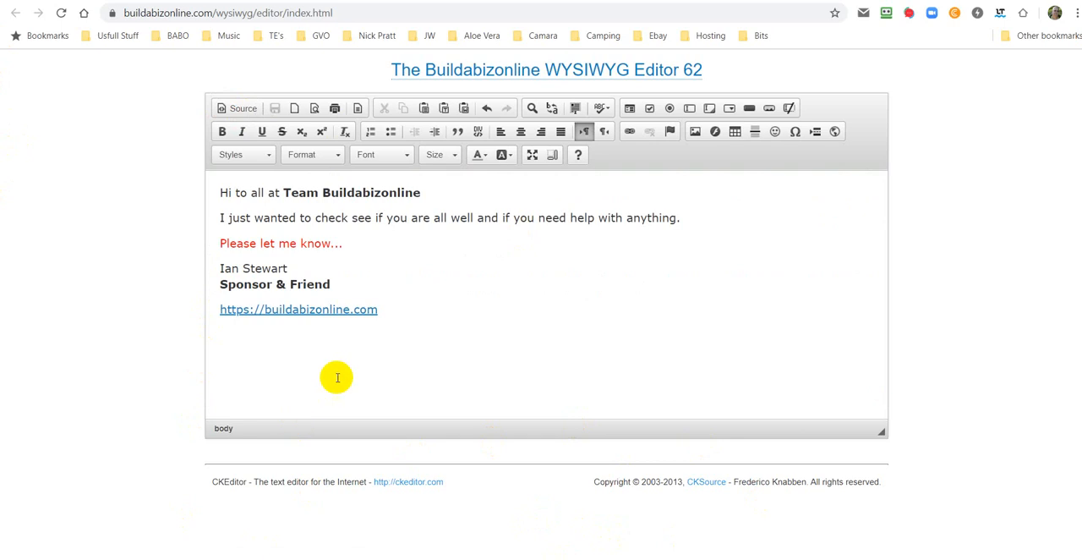
{"action": "left_click", "coordinate": [245, 109]}
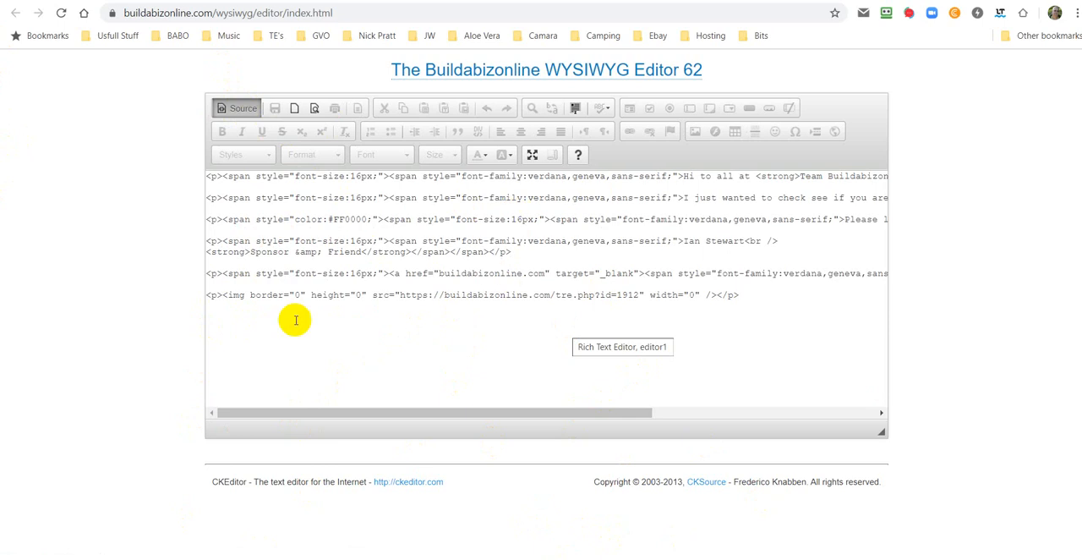
{"action": "right_click", "coordinate": [500, 328]}
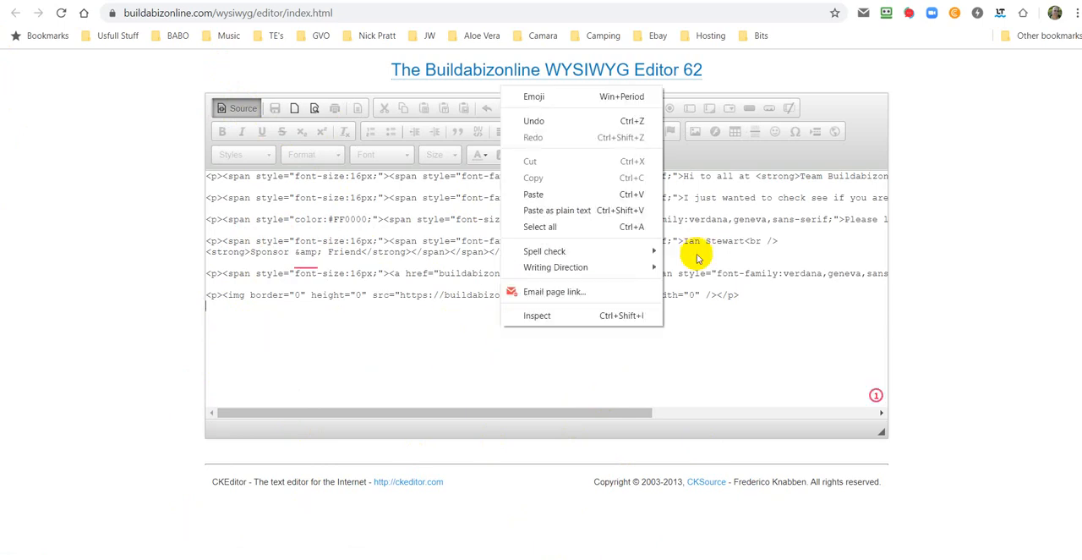
{"action": "left_click", "coordinate": [548, 226]}
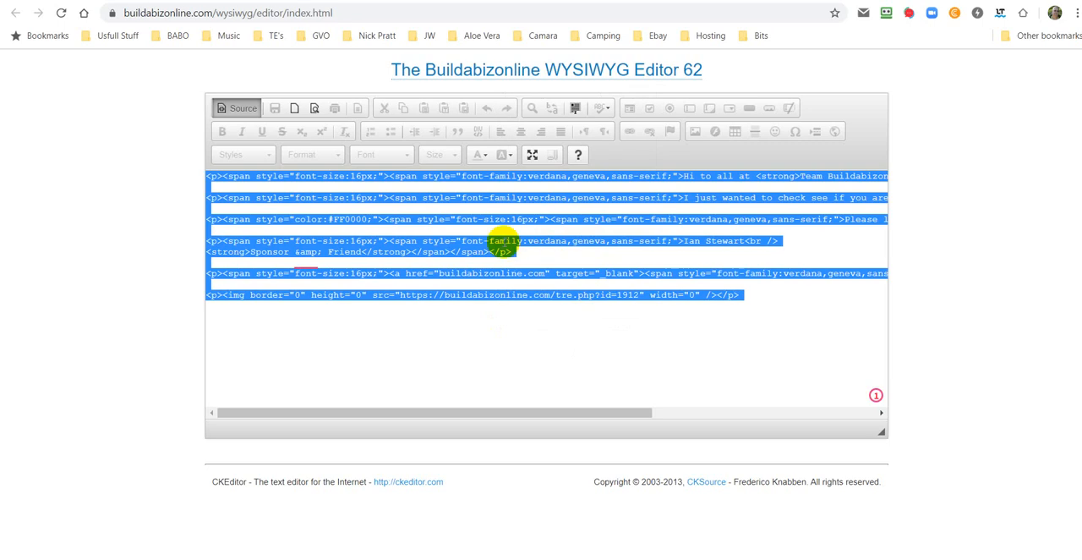
{"action": "right_click", "coordinate": [474, 246]}
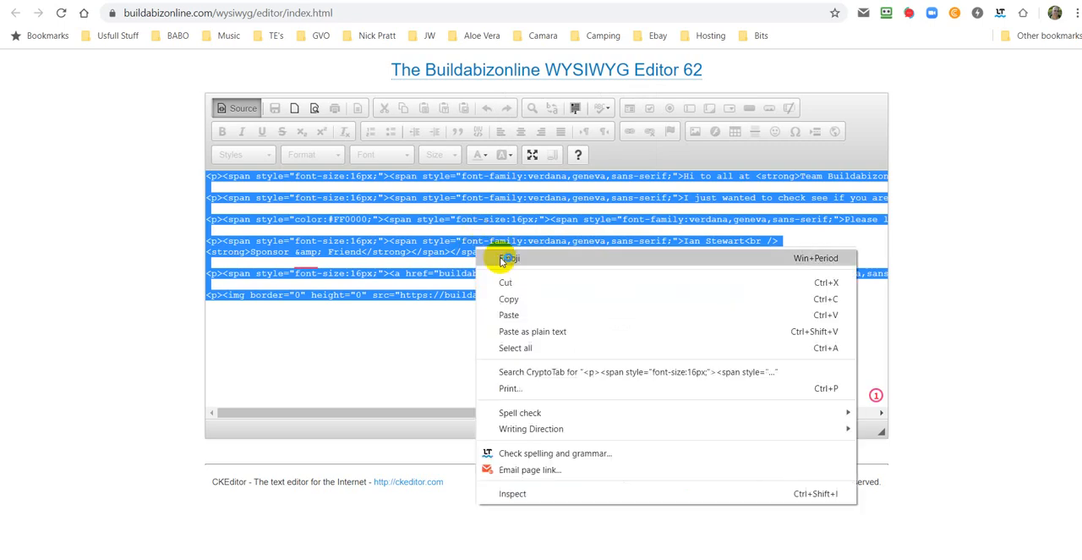
{"action": "left_click", "coordinate": [508, 293]}
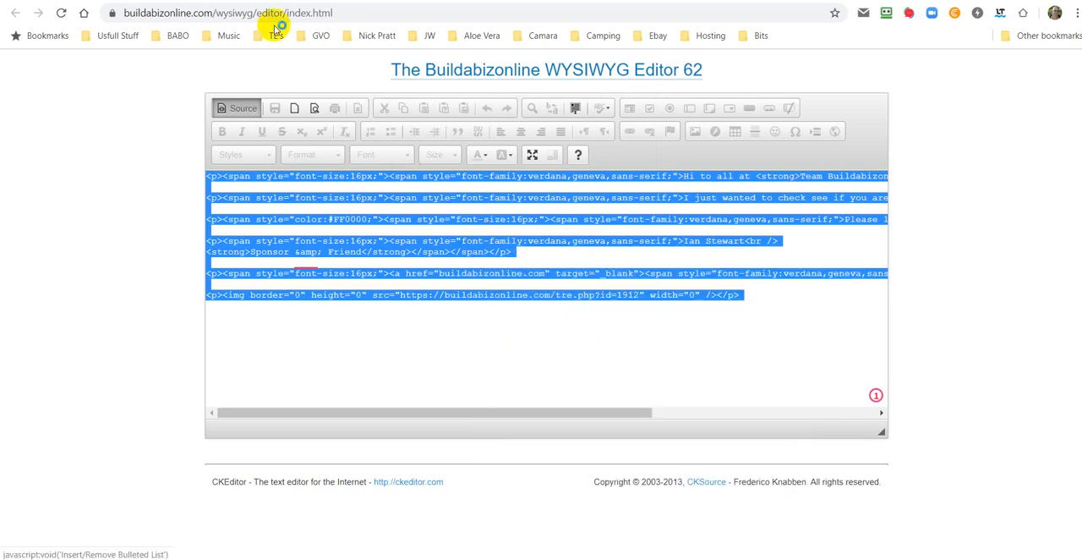
Step: Open the page for mailing your referrals in the members area and review the Email Downline information
{"action": "left_click", "coordinate": [252, 1]}
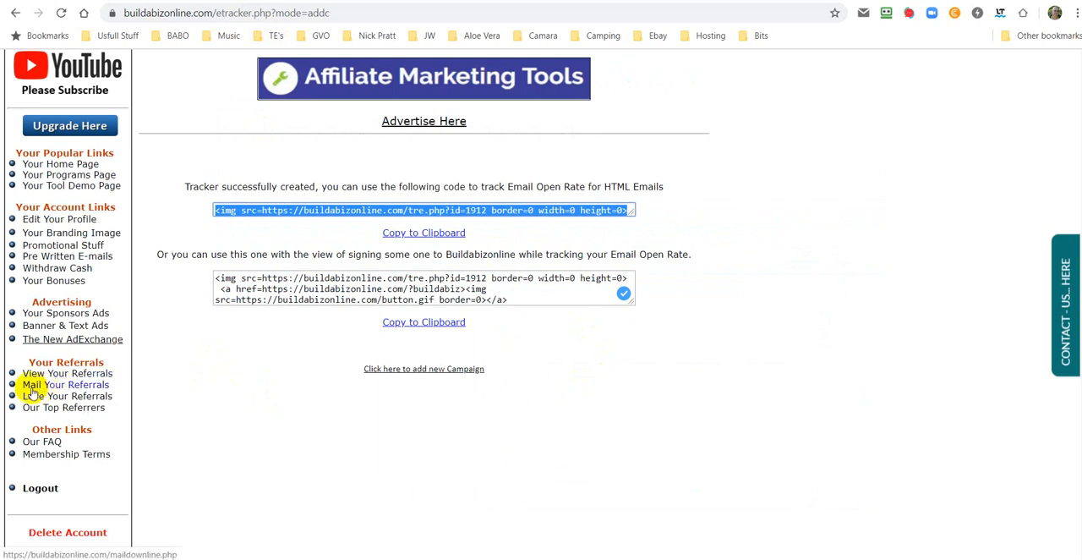
{"action": "left_click", "coordinate": [80, 390]}
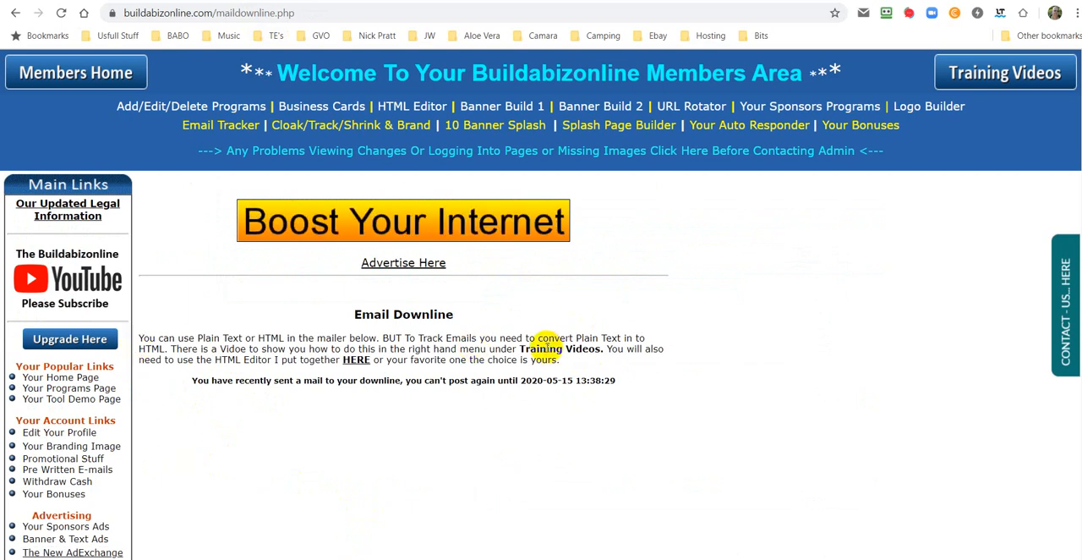
{"action": "scroll", "coordinate": [514, 415], "scroll_direction": "down", "scroll_amount": 3}
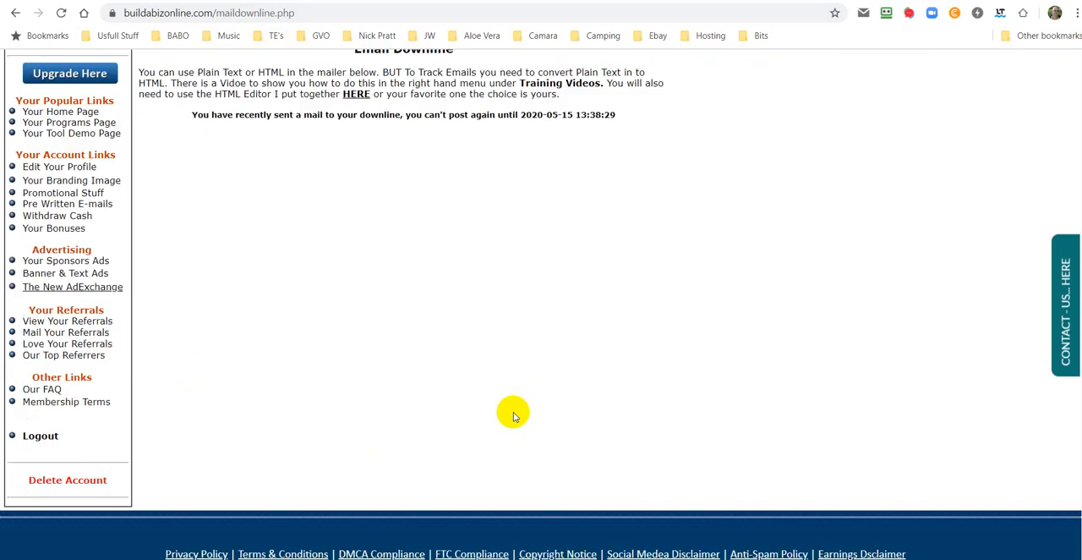
{"action": "scroll", "coordinate": [513, 413], "scroll_direction": "up", "scroll_amount": 3}
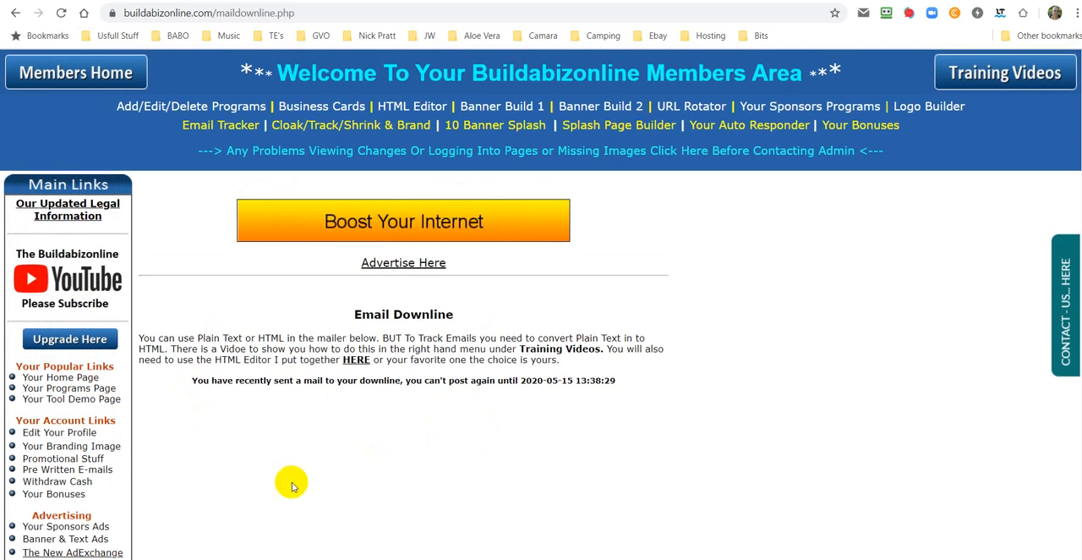
{"action": "scroll", "coordinate": [300, 482], "scroll_direction": "down", "scroll_amount": 3}
{"action": "scroll", "coordinate": [300, 482], "scroll_direction": "up", "scroll_amount": 2}
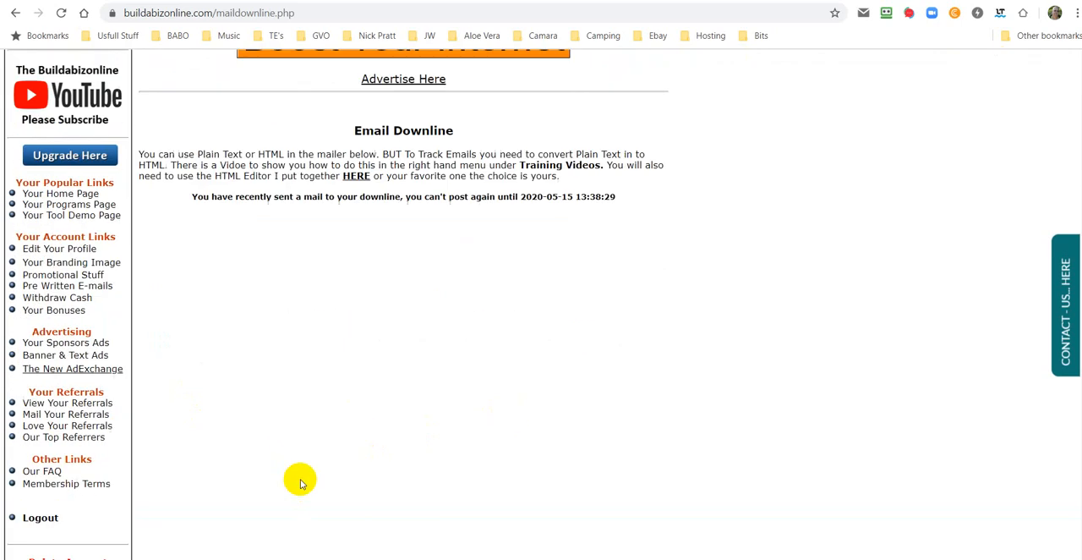
{"action": "scroll", "coordinate": [300, 479], "scroll_direction": "up", "scroll_amount": 1}
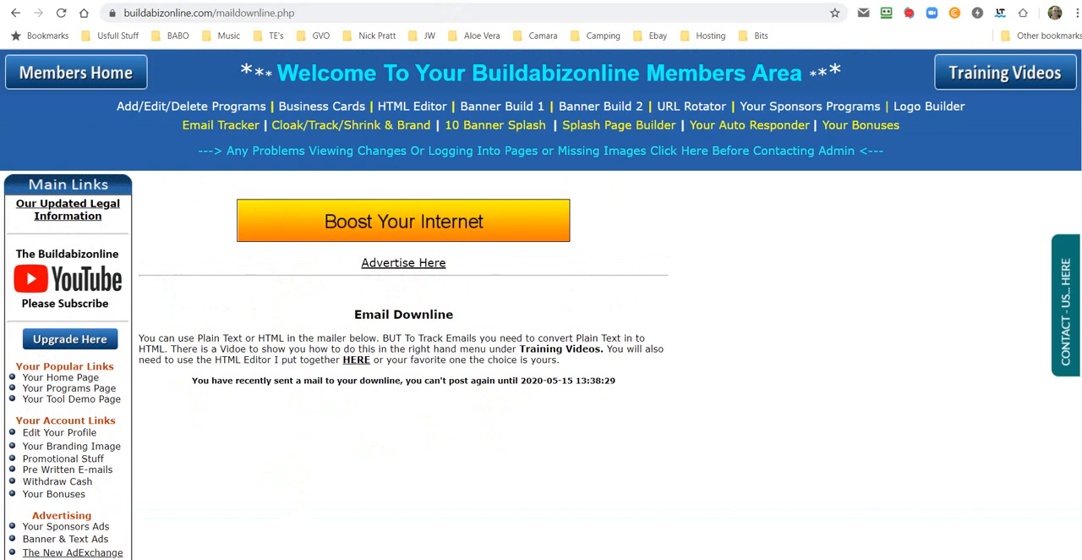
Step: Return the WYSIWYG editor to the rendered message view and open the members area's Email Tracker page
{"action": "left_click", "coordinate": [444, 1]}
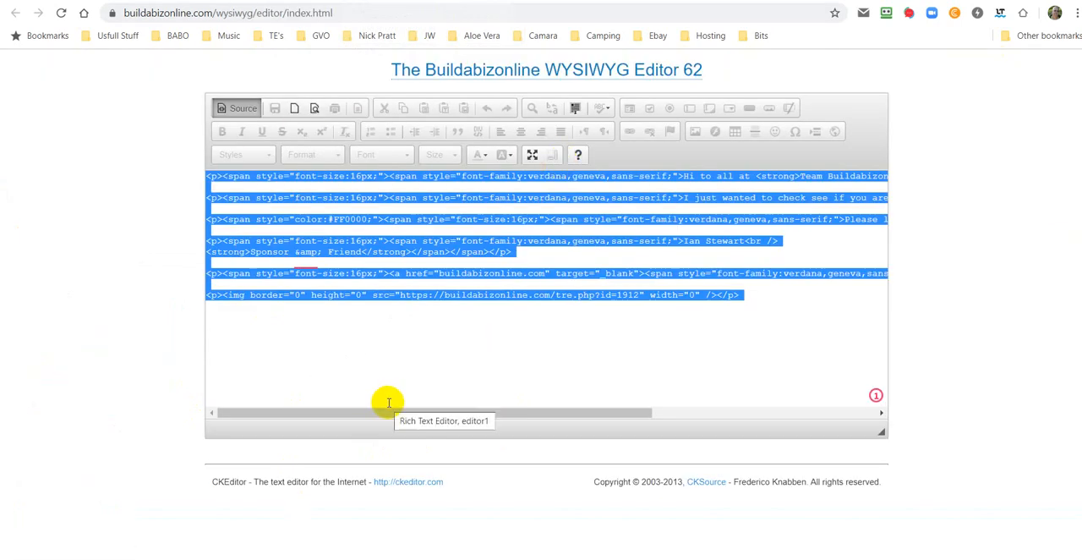
{"action": "left_click", "coordinate": [355, 329]}
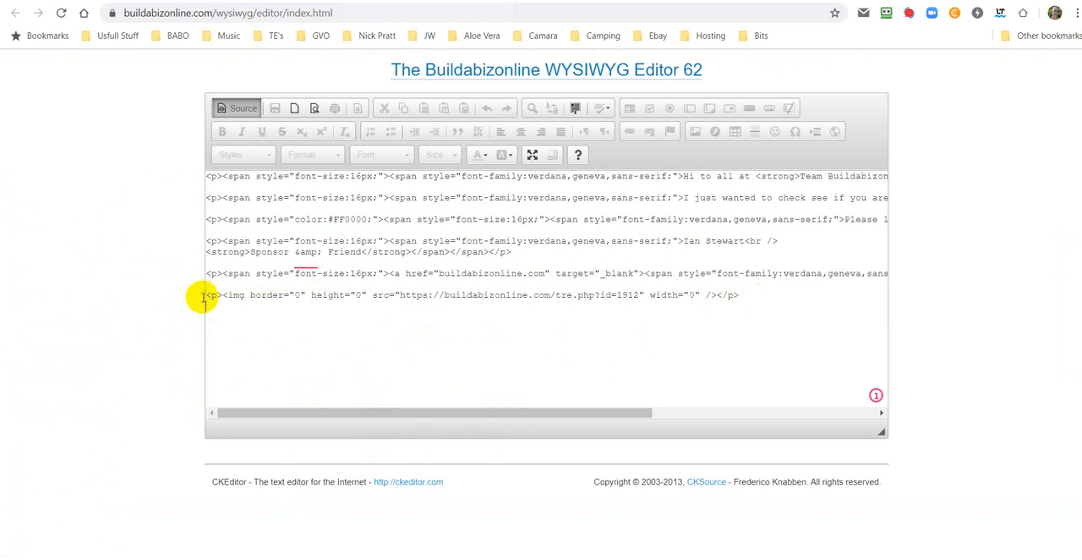
{"action": "left_click", "coordinate": [332, 344]}
{"action": "left_click", "coordinate": [241, 1]}
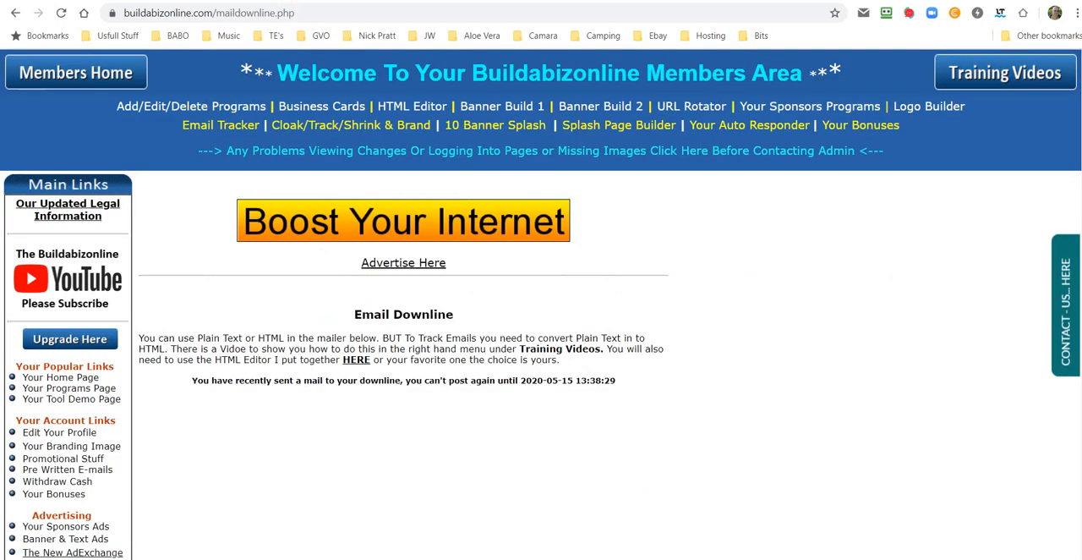
{"action": "left_click", "coordinate": [226, 125]}
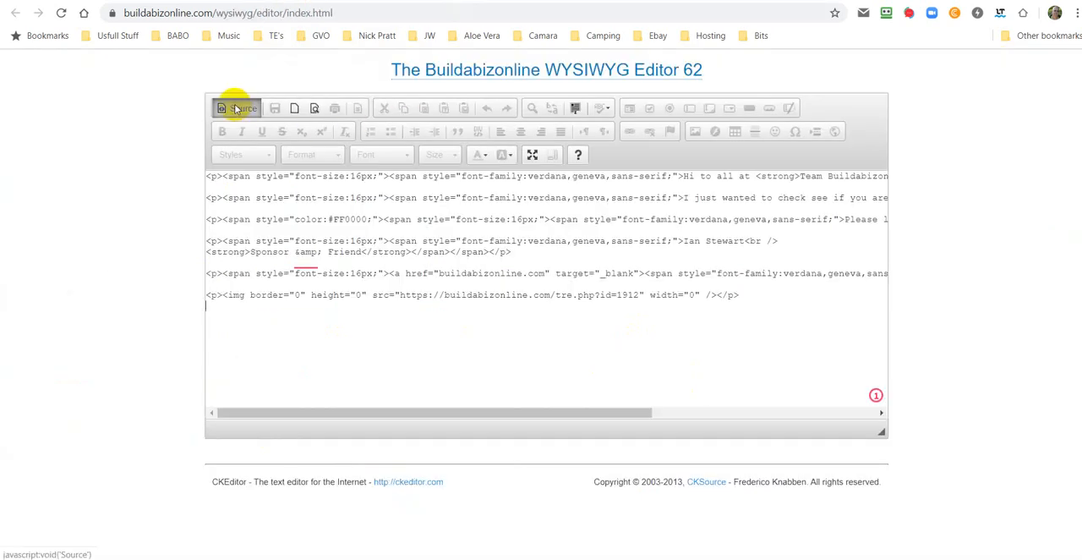
{"action": "left_click", "coordinate": [243, 108]}
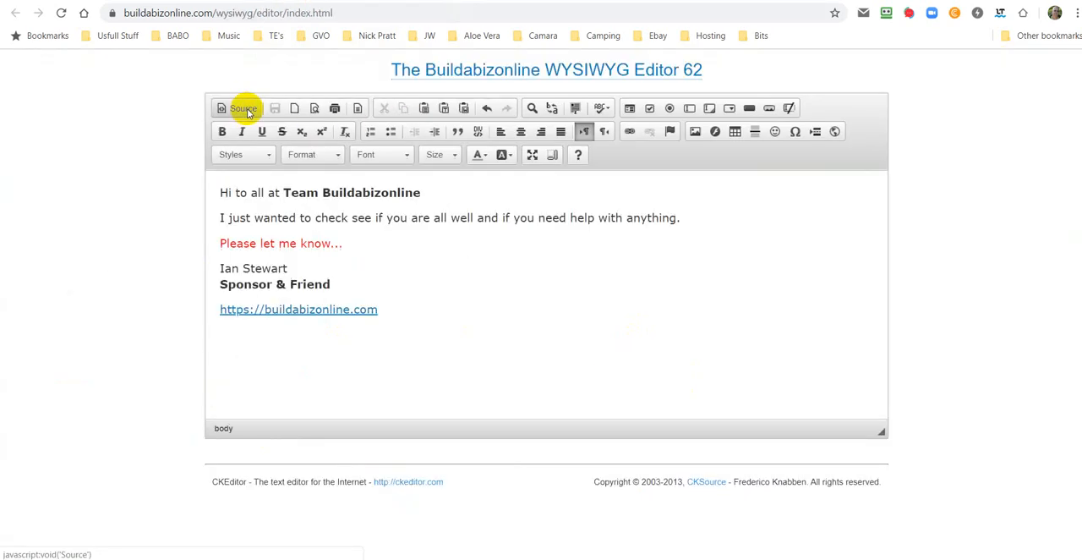
{"action": "left_click", "coordinate": [248, 1]}
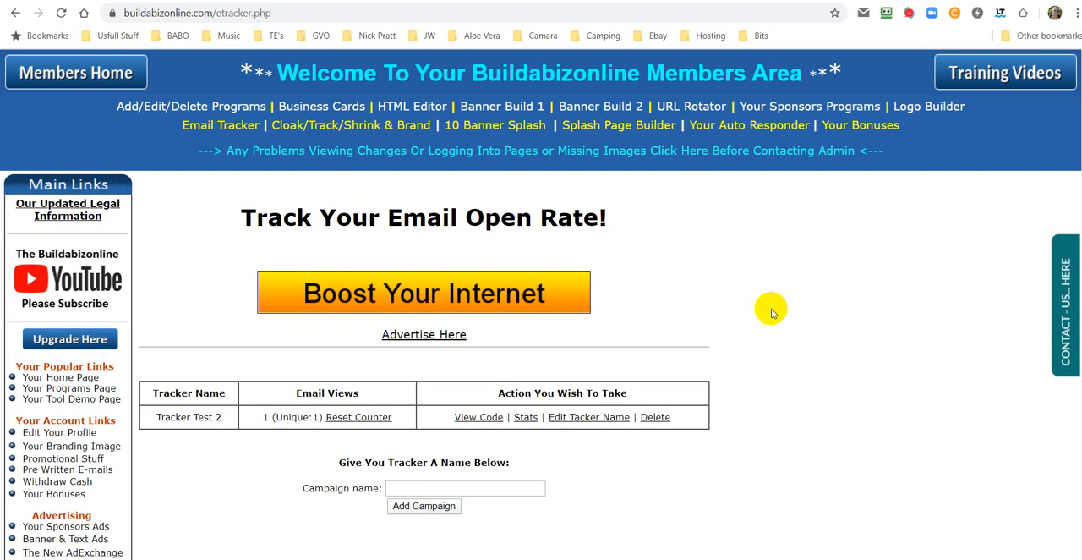
Step: Examine the code snippets and the name-editing page of Tracker Test 2, returning to the tracker list
{"action": "left_click", "coordinate": [479, 418]}
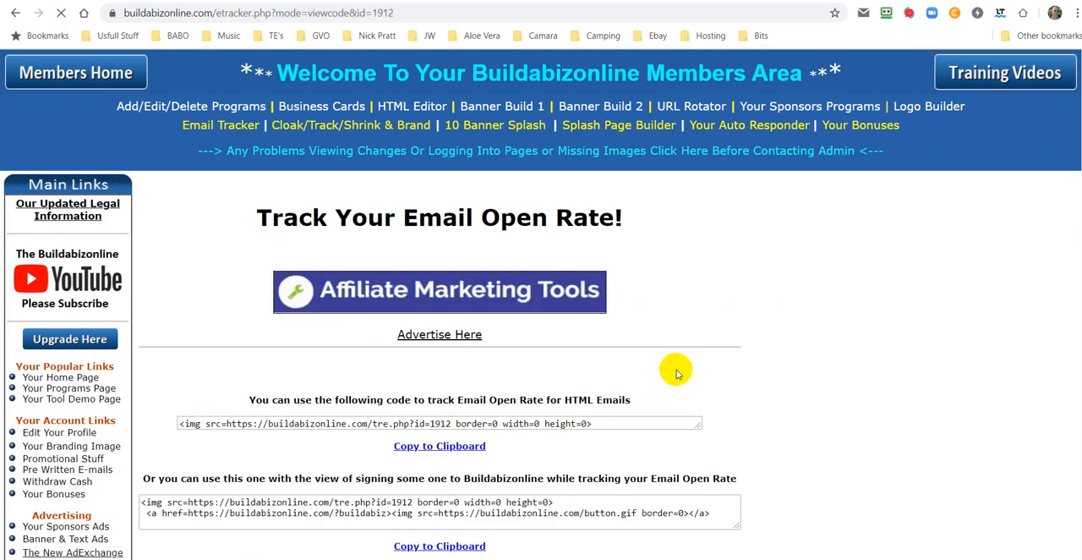
{"action": "scroll", "coordinate": [676, 372], "scroll_direction": "down", "scroll_amount": 2}
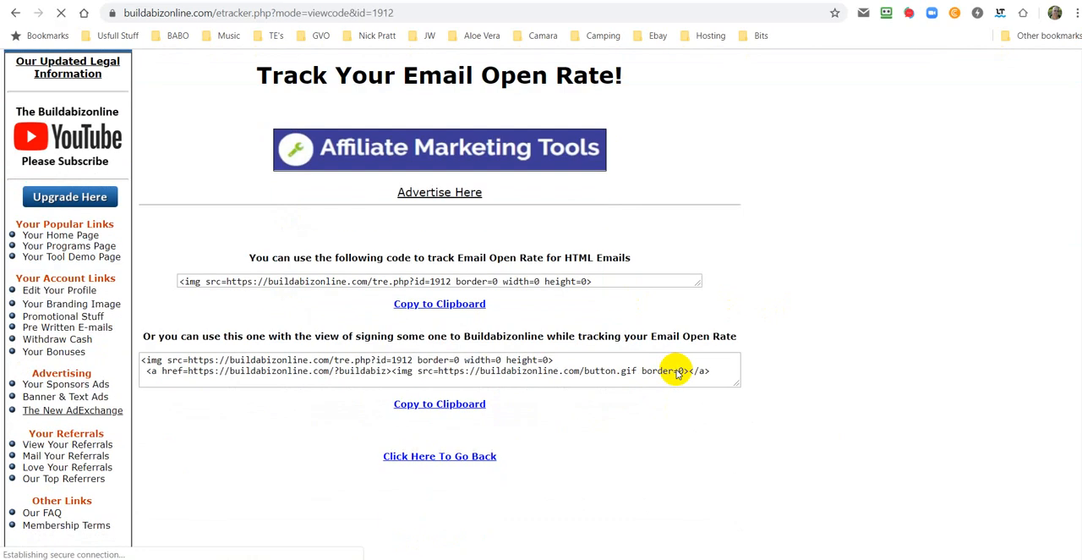
{"action": "left_click", "coordinate": [436, 462]}
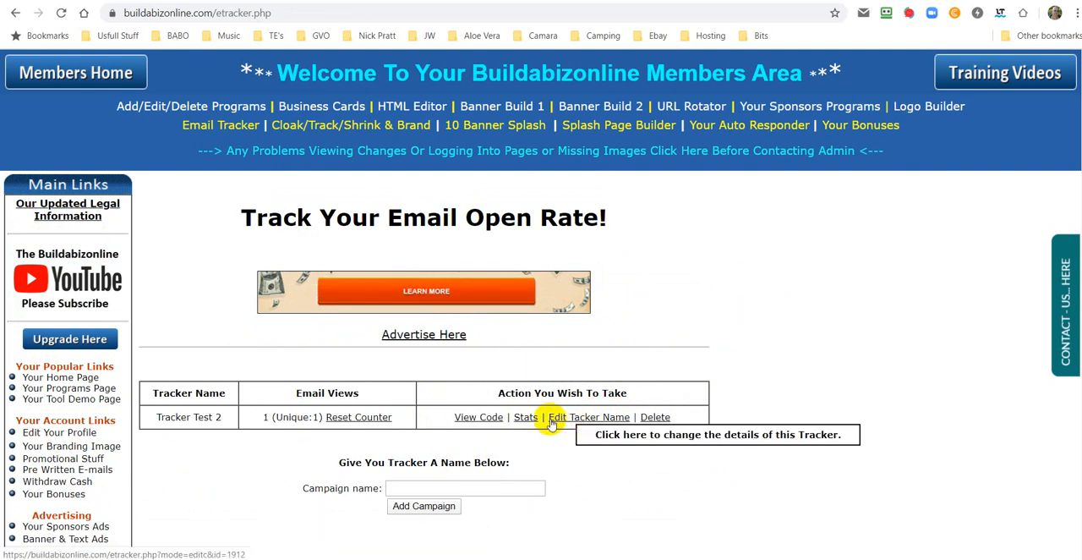
{"action": "left_click", "coordinate": [589, 418]}
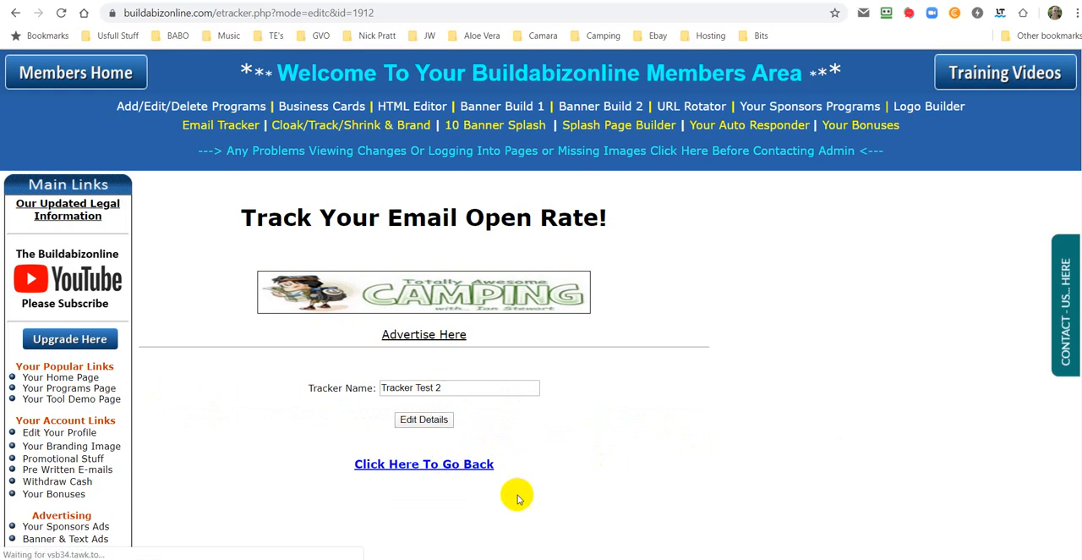
{"action": "left_click", "coordinate": [480, 469]}
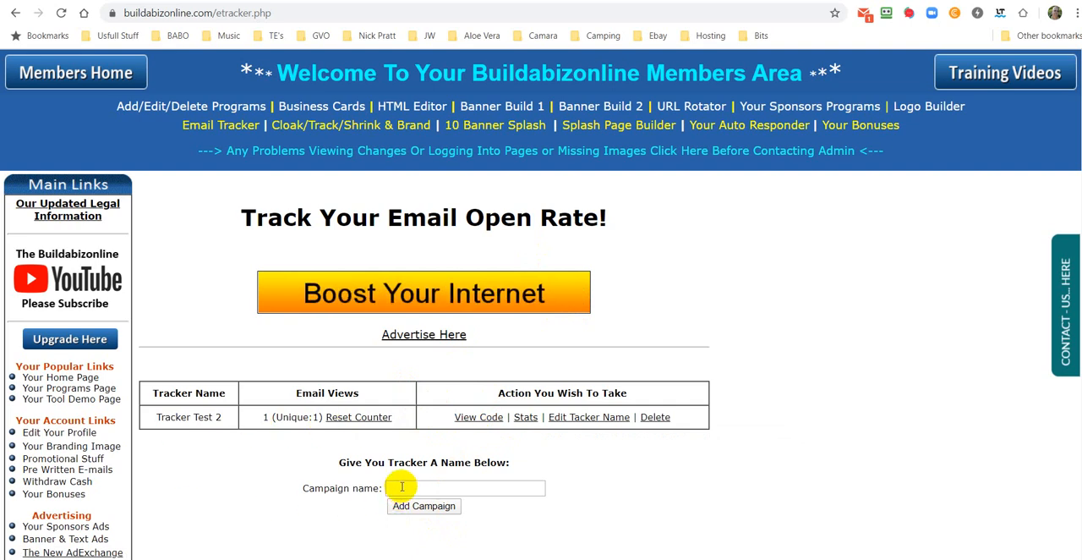
Step: Copy the second tracking code of Tracker Test 2, the one with the Buildabizonline sign-up banner link
{"action": "left_click", "coordinate": [473, 417]}
{"action": "scroll", "coordinate": [478, 448], "scroll_direction": "down", "scroll_amount": 3}
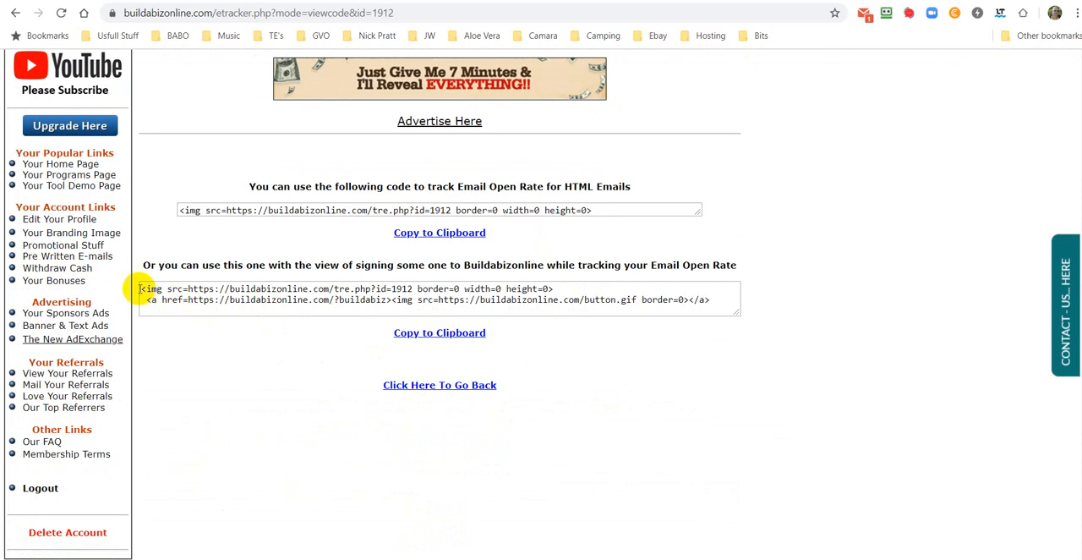
{"action": "left_click_drag", "start_coordinate": [141, 288], "coordinate": [711, 334]}
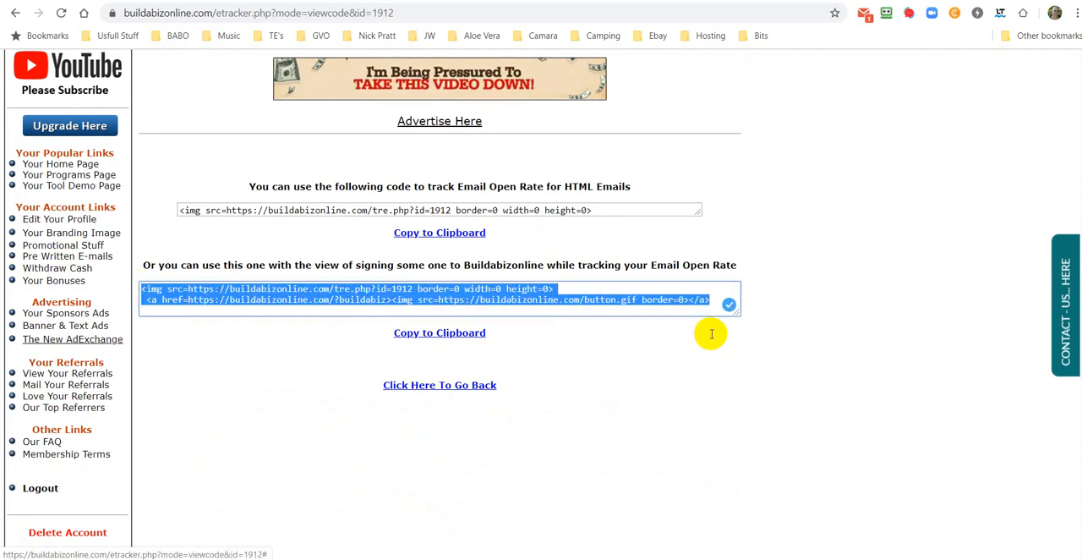
{"action": "right_click", "coordinate": [525, 292]}
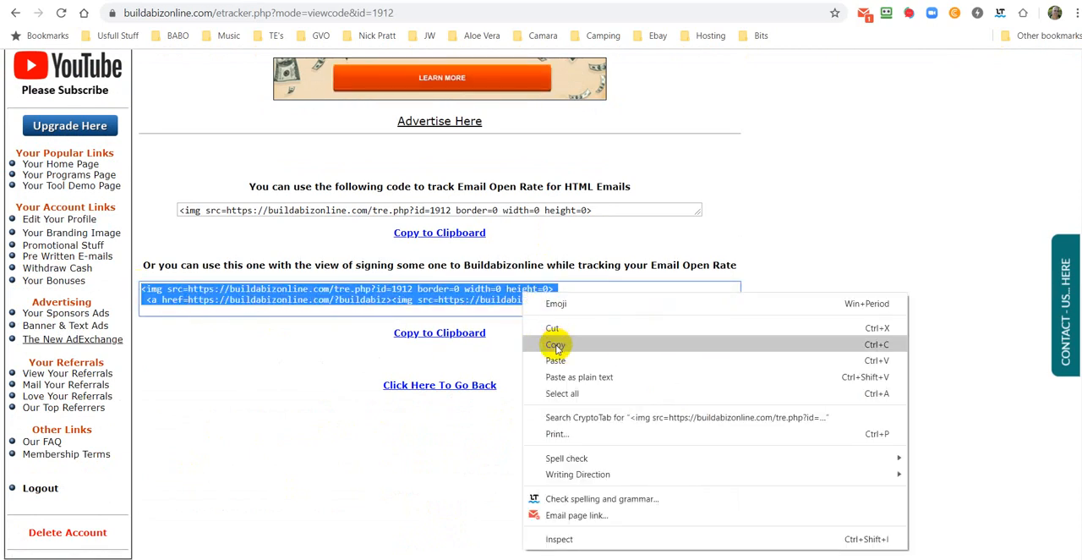
{"action": "left_click", "coordinate": [557, 344]}
Step: Replace the tracking image line in the message's HTML source with the copied banner tracking code and show the rendered message
{"action": "left_click", "coordinate": [442, 1]}
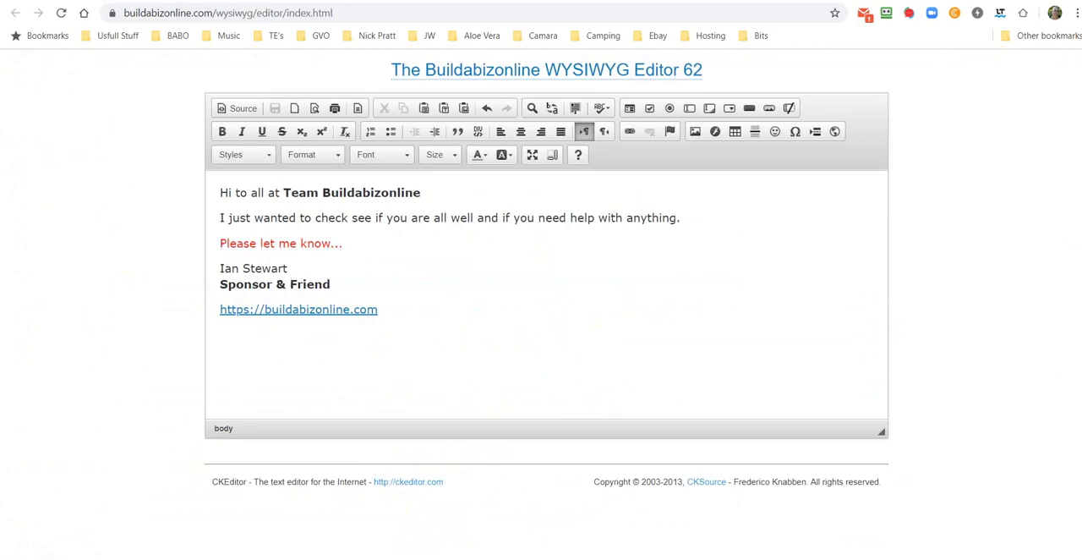
{"action": "left_click", "coordinate": [244, 110]}
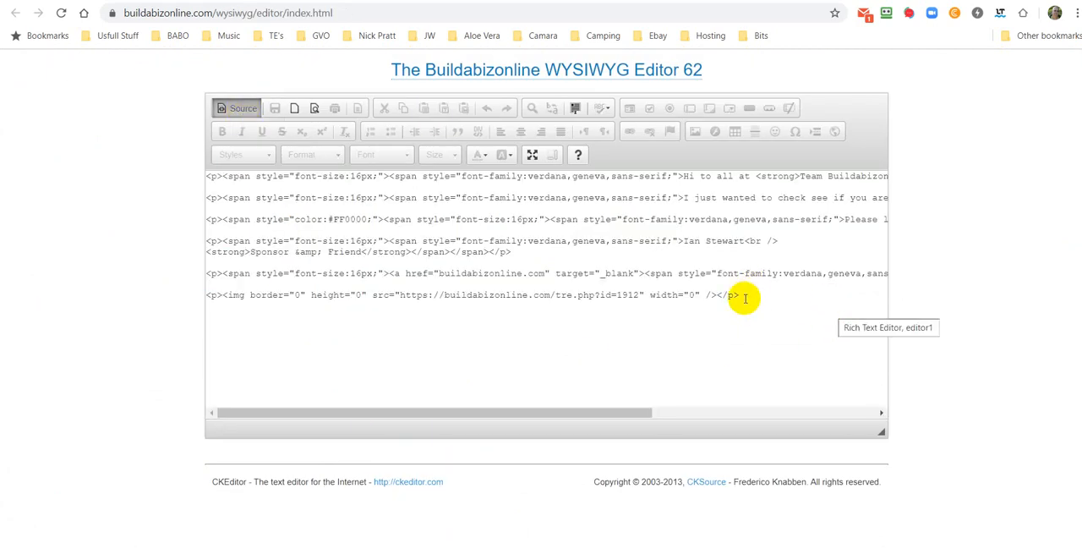
{"action": "left_click_drag", "start_coordinate": [740, 295], "coordinate": [181, 295]}
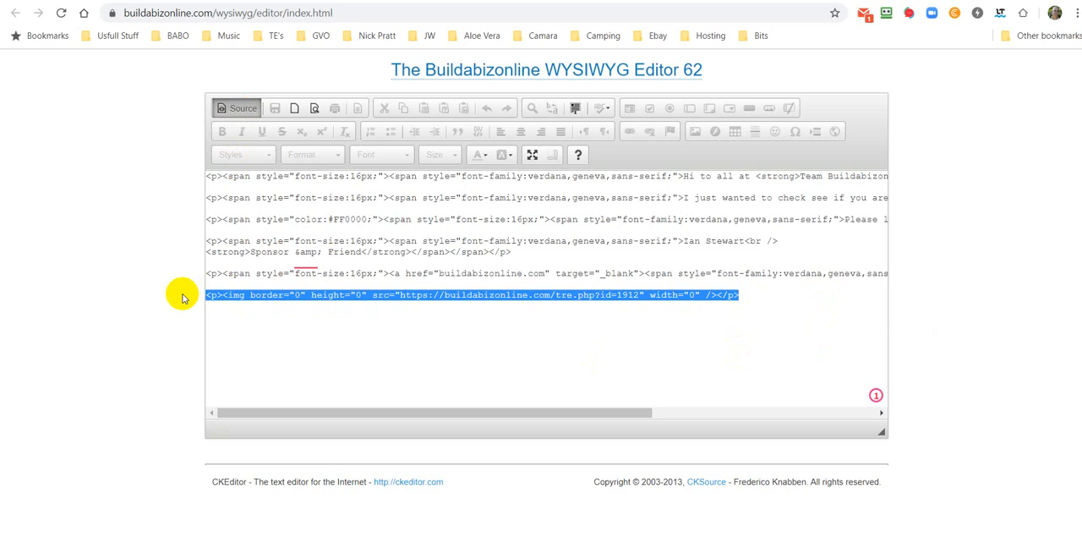
{"action": "right_click", "coordinate": [245, 295]}
{"action": "left_click", "coordinate": [279, 359]}
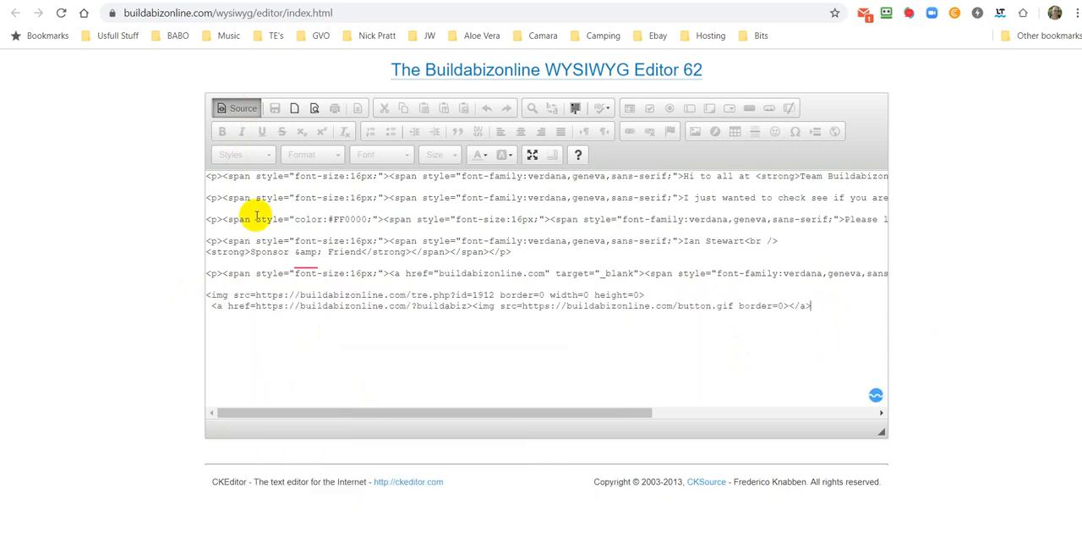
{"action": "left_click", "coordinate": [240, 108]}
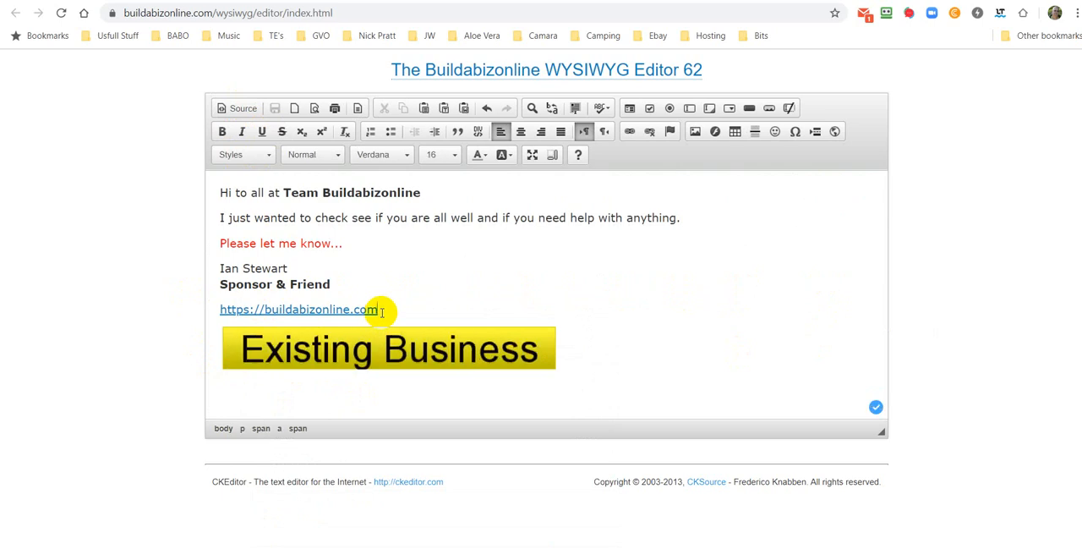
Step: Try a blank line between the website link and the banner, and align the banner image left
{"action": "key", "text": "Return"}
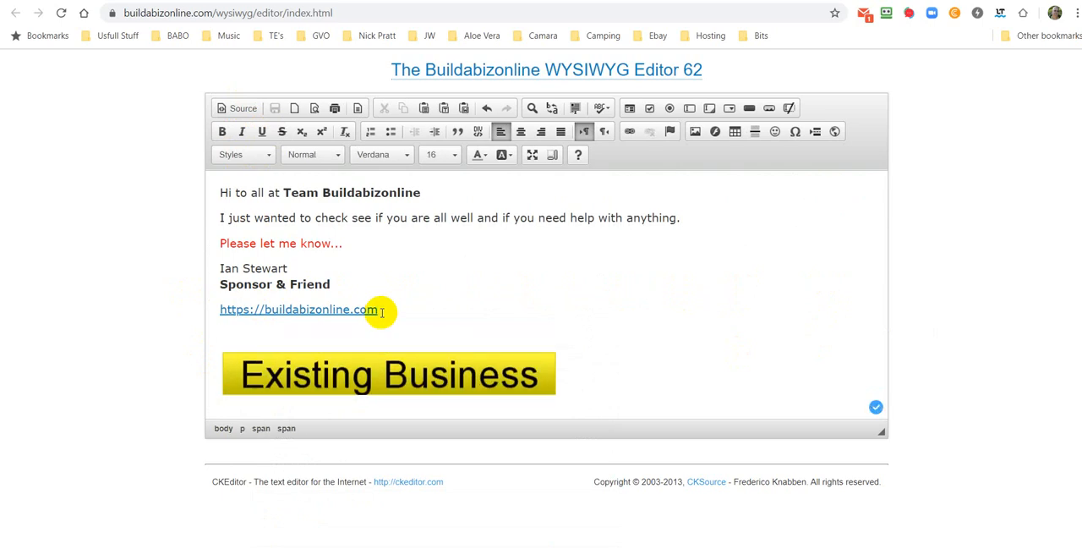
{"action": "key", "text": "BackSpace"}
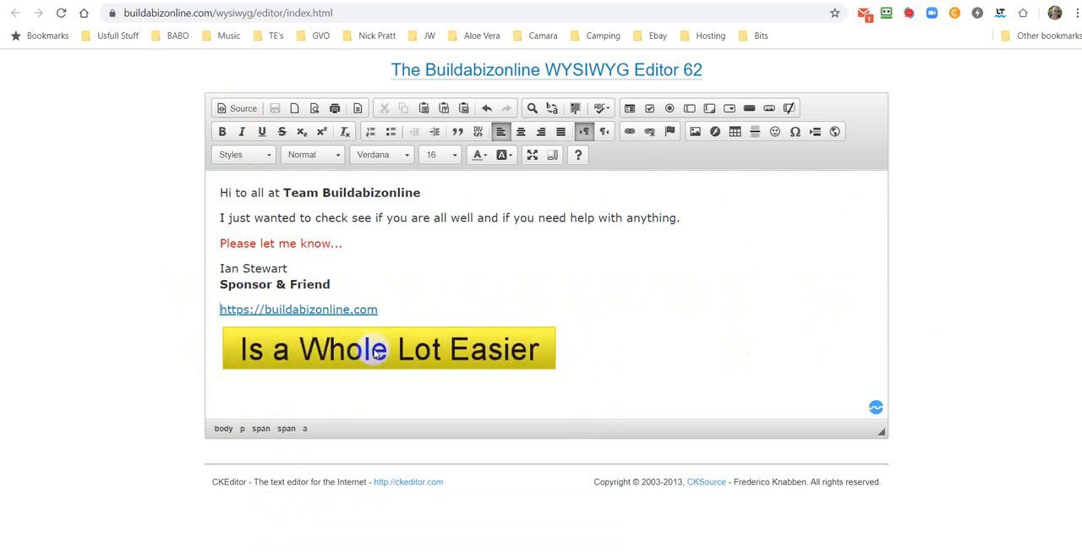
{"action": "left_click", "coordinate": [376, 353]}
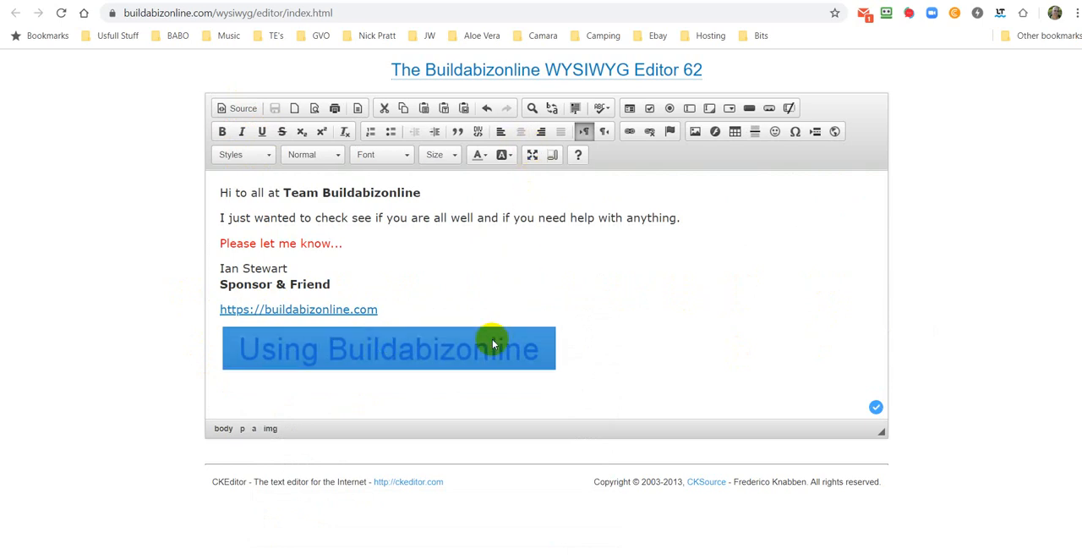
{"action": "left_click", "coordinate": [542, 133]}
{"action": "left_click", "coordinate": [500, 134]}
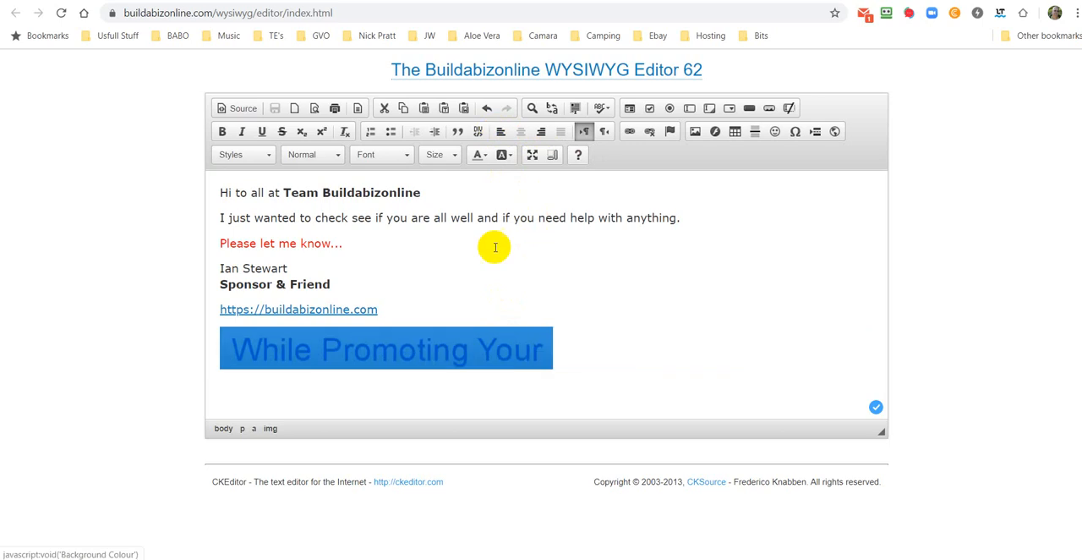
Step: Leave the message editor and return from the tracker's code page to the email tracker list
{"action": "left_click", "coordinate": [471, 259]}
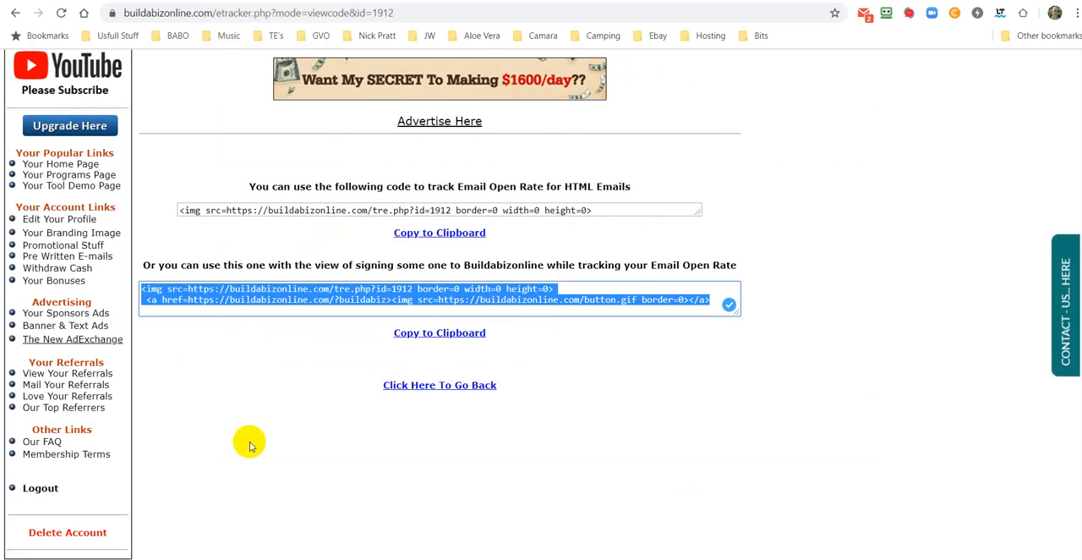
{"action": "left_click", "coordinate": [438, 400]}
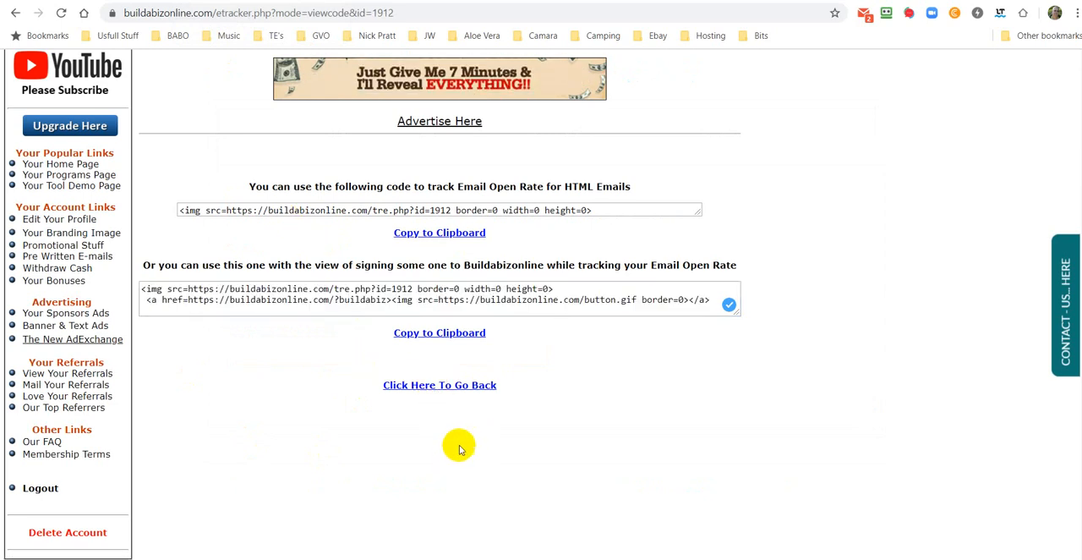
{"action": "left_click", "coordinate": [425, 384]}
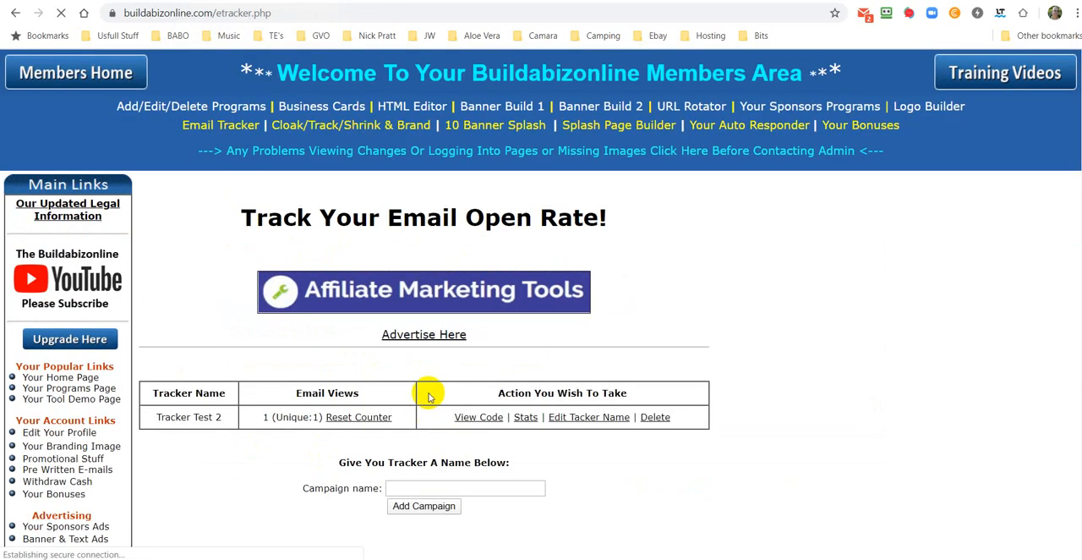
{"action": "scroll", "coordinate": [427, 410], "scroll_direction": "down", "scroll_amount": 1}
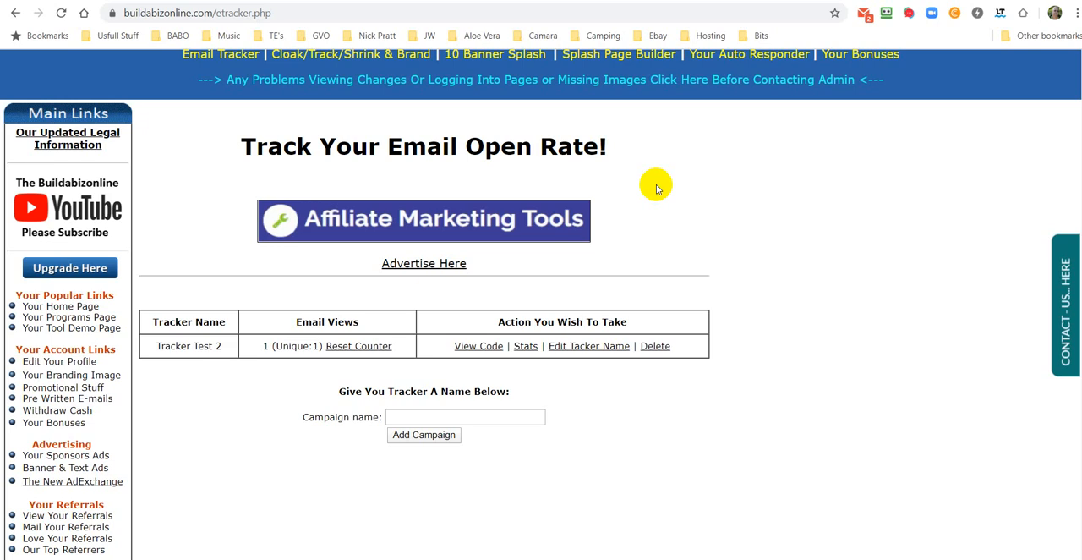
{"action": "scroll", "coordinate": [726, 203], "scroll_direction": "up", "scroll_amount": 1}
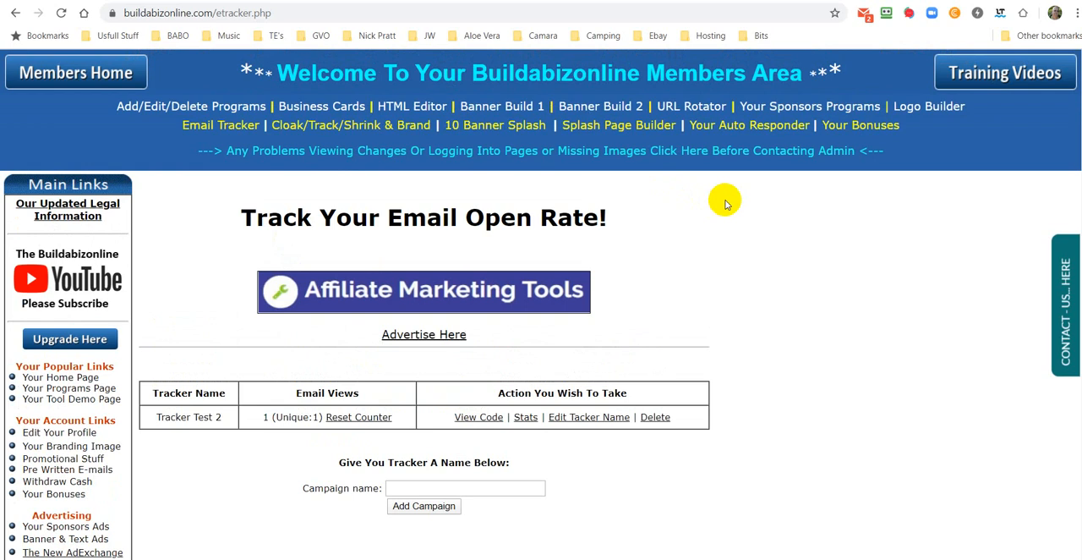
{"action": "scroll", "coordinate": [726, 204], "scroll_direction": "down", "scroll_amount": 1}
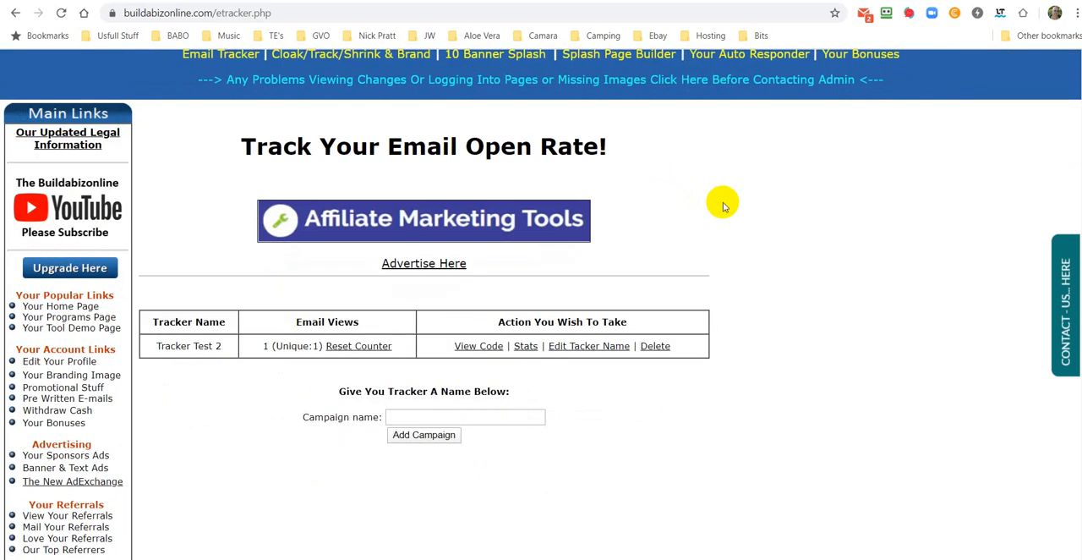
{"action": "scroll", "coordinate": [763, 235], "scroll_direction": "up", "scroll_amount": 1}
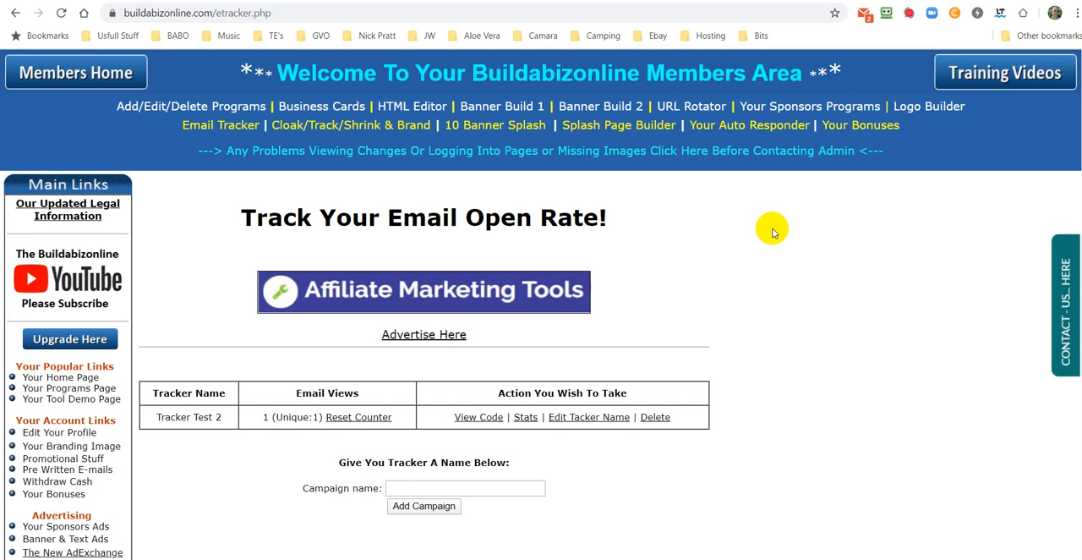
{"action": "scroll", "coordinate": [772, 231], "scroll_direction": "down", "scroll_amount": 2}
{"action": "scroll", "coordinate": [772, 232], "scroll_direction": "up", "scroll_amount": 1}
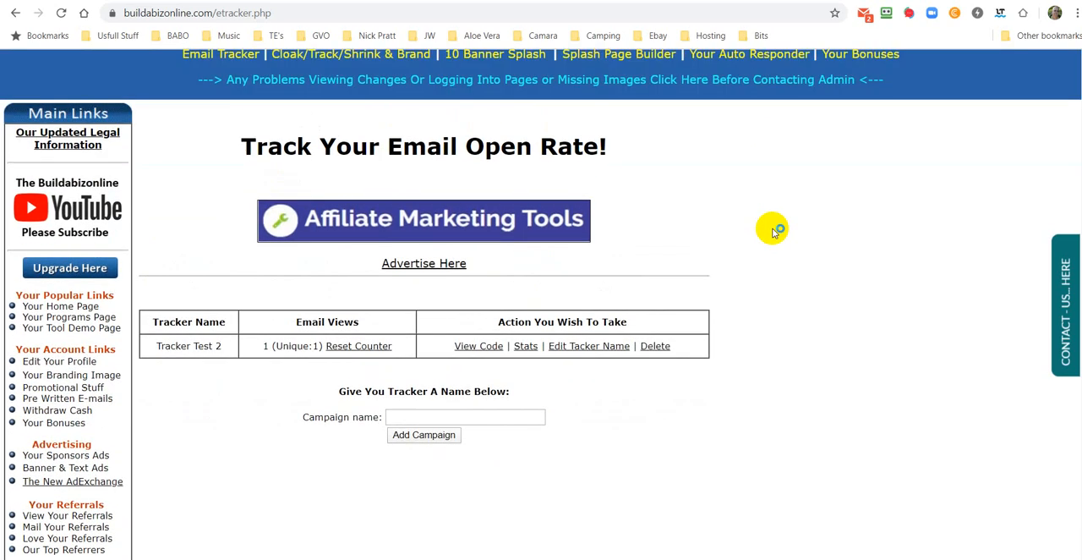
Step: Display the tracking codes of Tracker Test 2, and switch to Gmail to start a new message
{"action": "scroll", "coordinate": [772, 232], "scroll_direction": "down", "scroll_amount": 1}
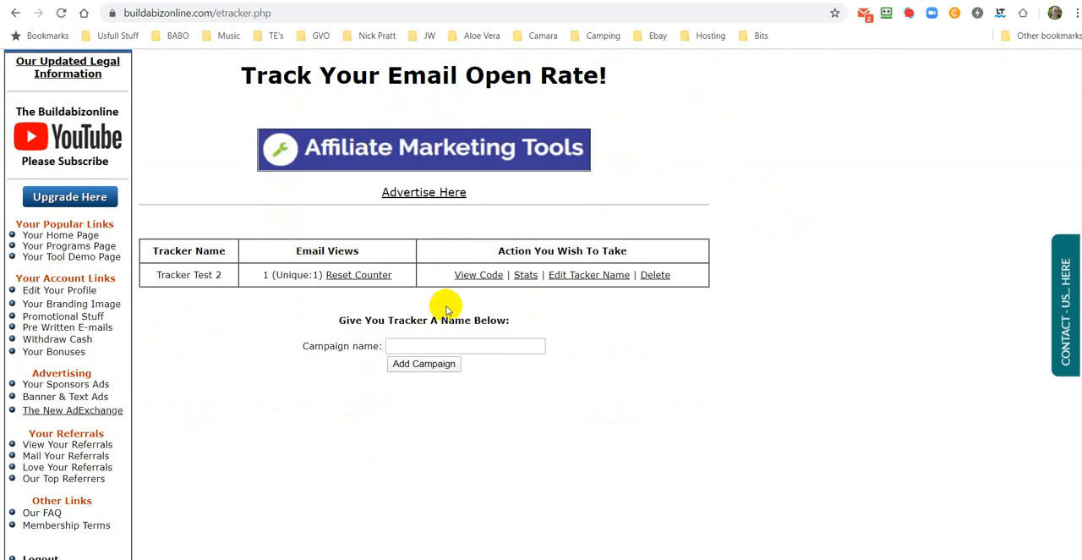
{"action": "left_click", "coordinate": [479, 275]}
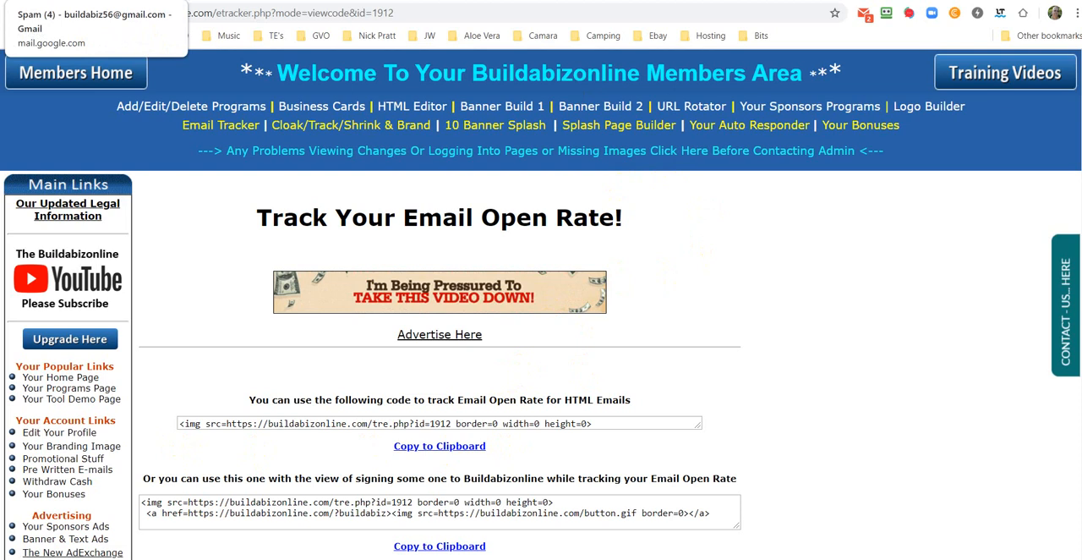
{"action": "left_click", "coordinate": [84, 1]}
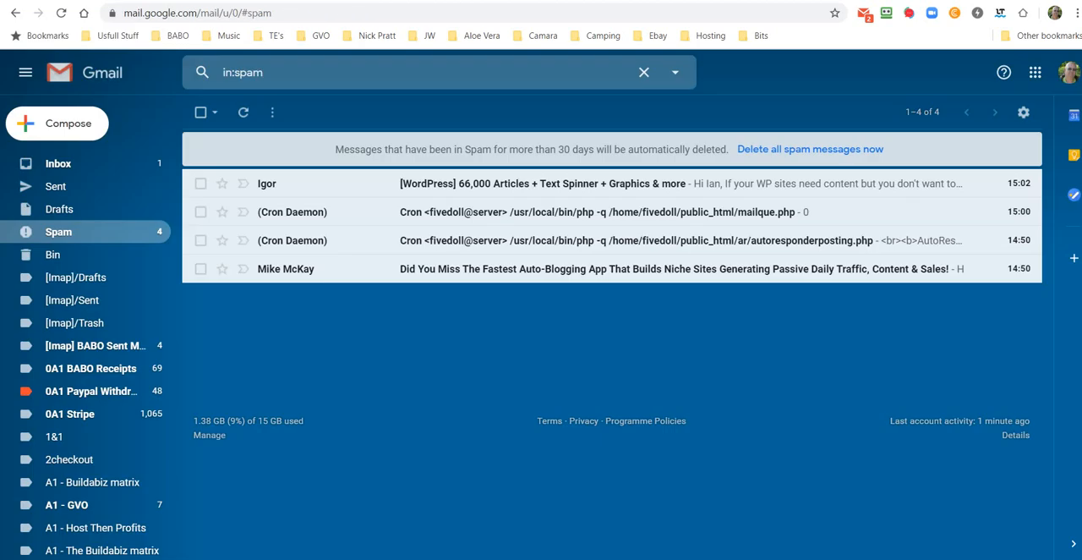
{"action": "left_click", "coordinate": [68, 123]}
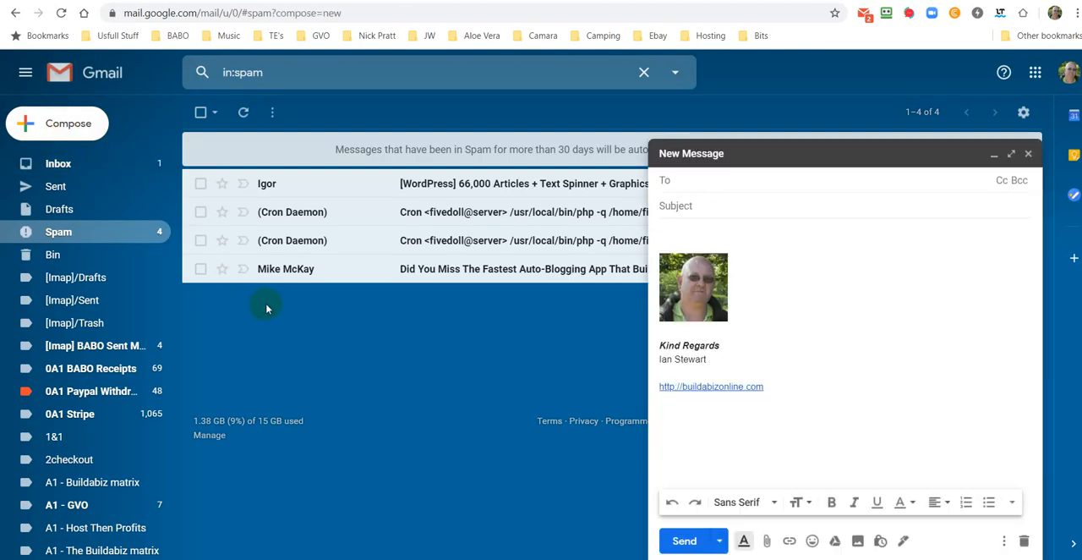
Step: Permanently delete all messages in the spam folder
{"action": "left_click", "coordinate": [201, 113]}
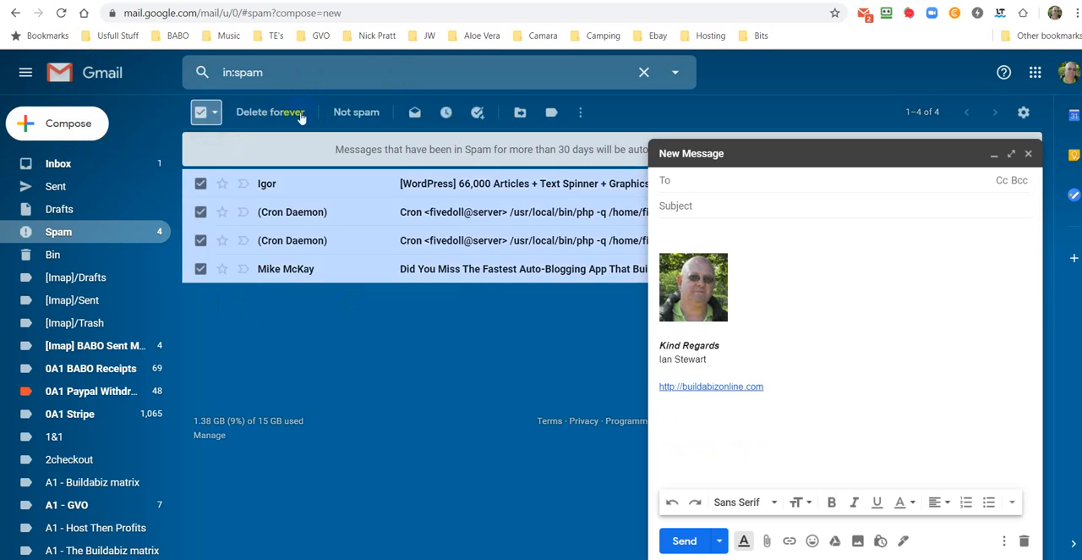
{"action": "left_click", "coordinate": [284, 112]}
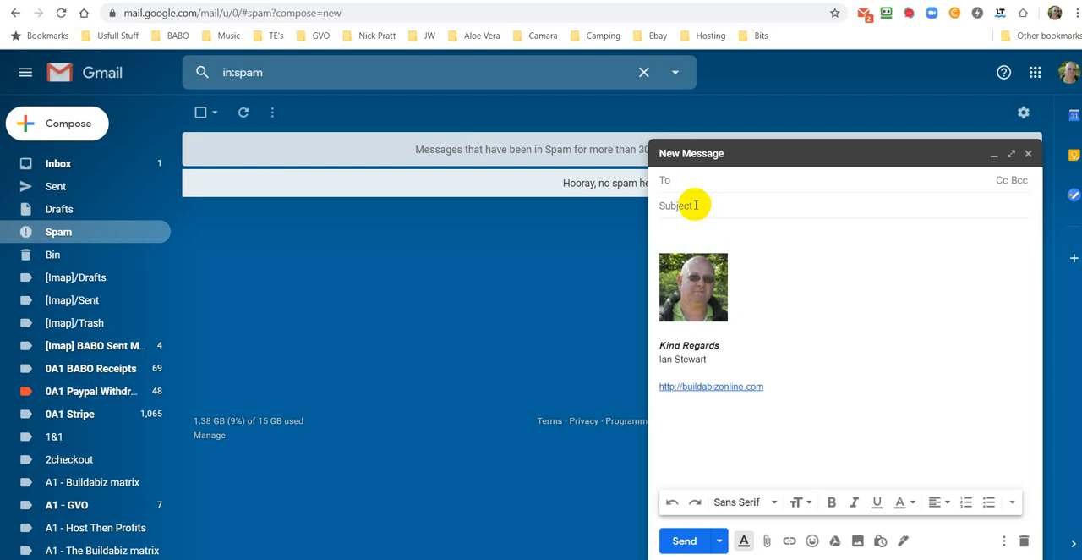
Step: Enter "here is the email again" as the subject of the new message
{"action": "left_click", "coordinate": [697, 206]}
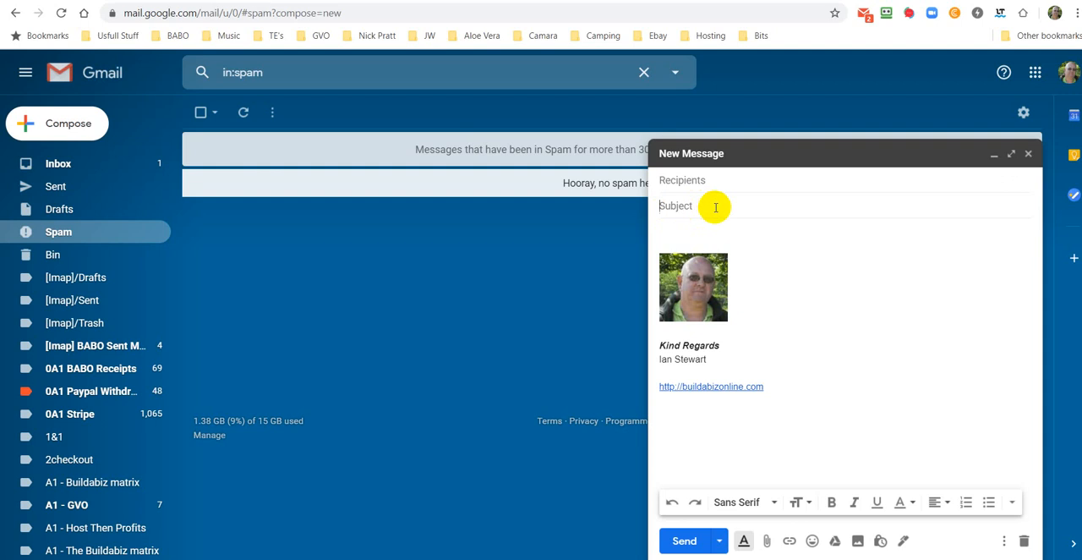
{"action": "type", "text": "here"}
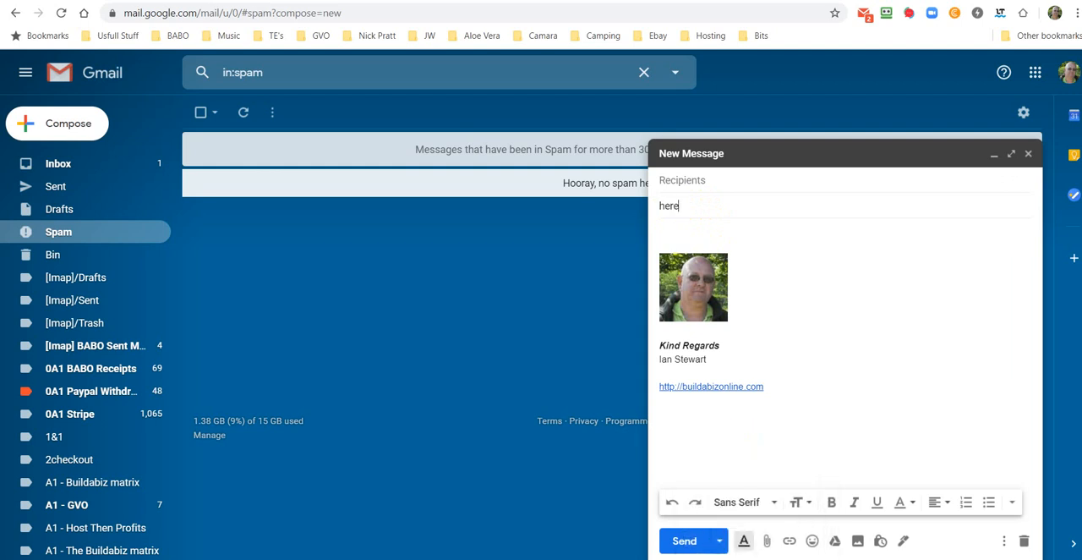
{"action": "type", "text": " is the email again"}
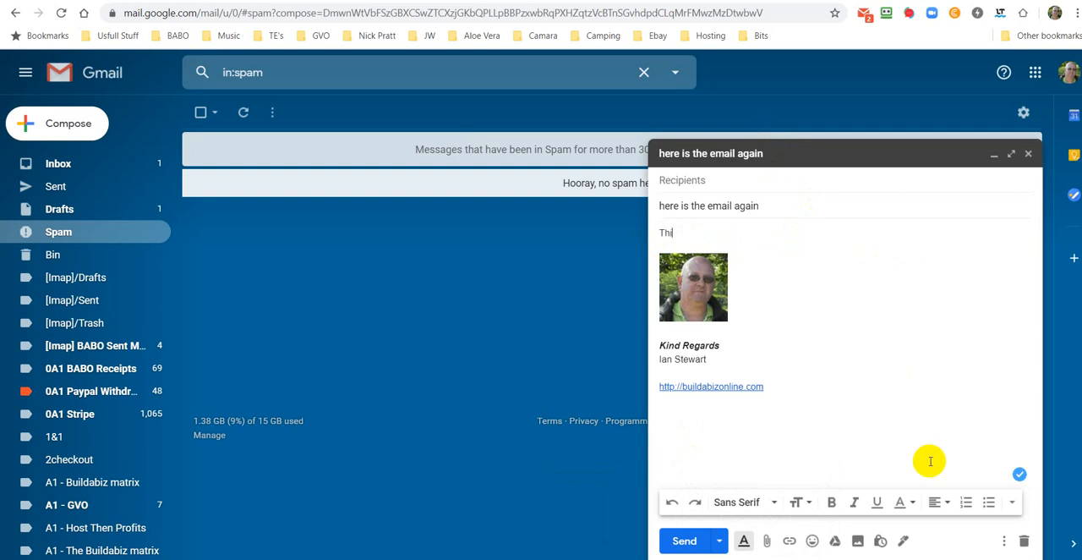
Step: Write "This is the content of my email" above the signature in the message body, followed by a line break
{"action": "type", "text": "is the content of my eamil"}
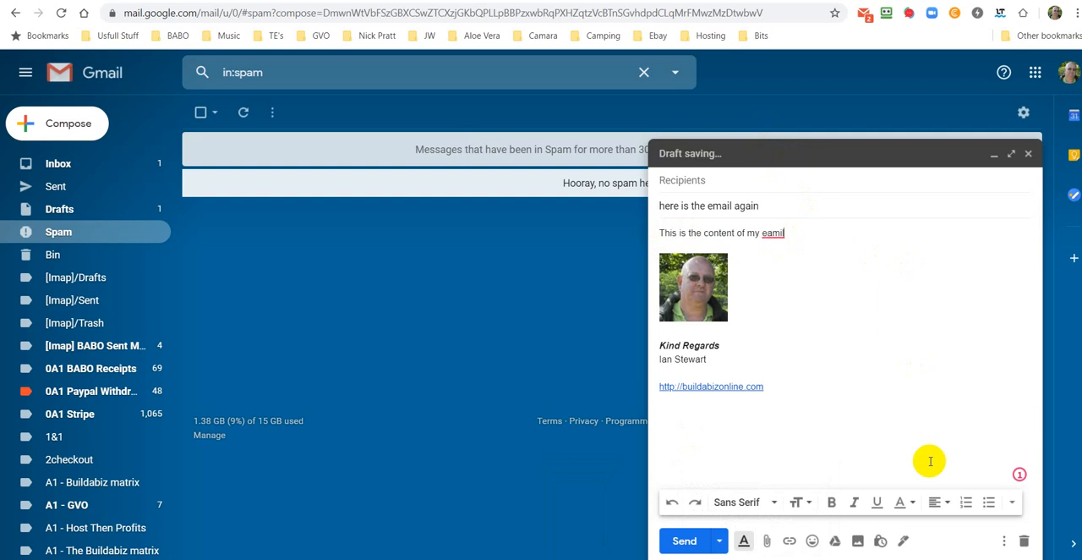
{"action": "key", "text": "Return"}
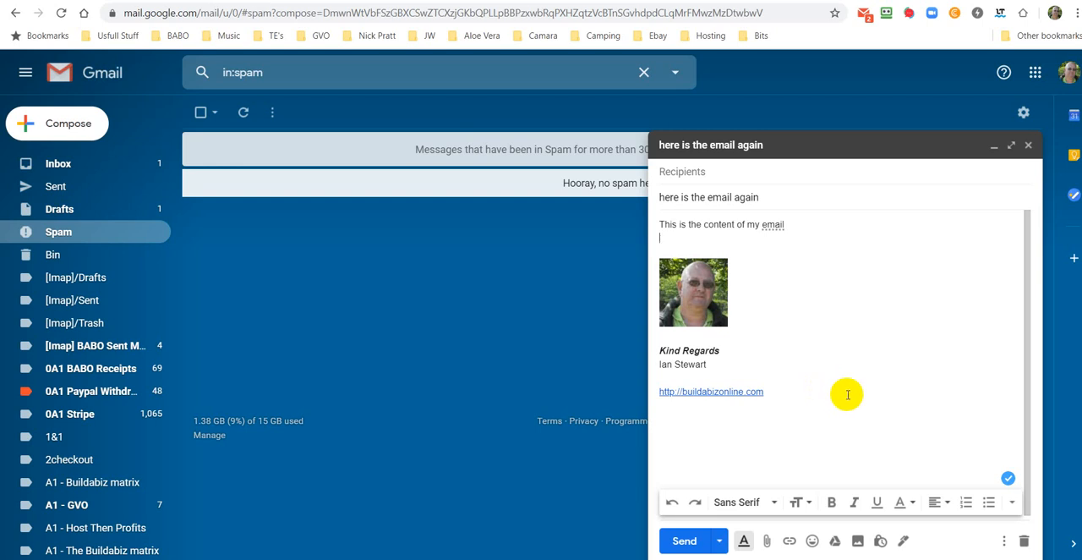
Step: Leave a blank line in the message body and add the sentence "Can you hit this text if my spelling is OK"
{"action": "key", "text": "Return"}
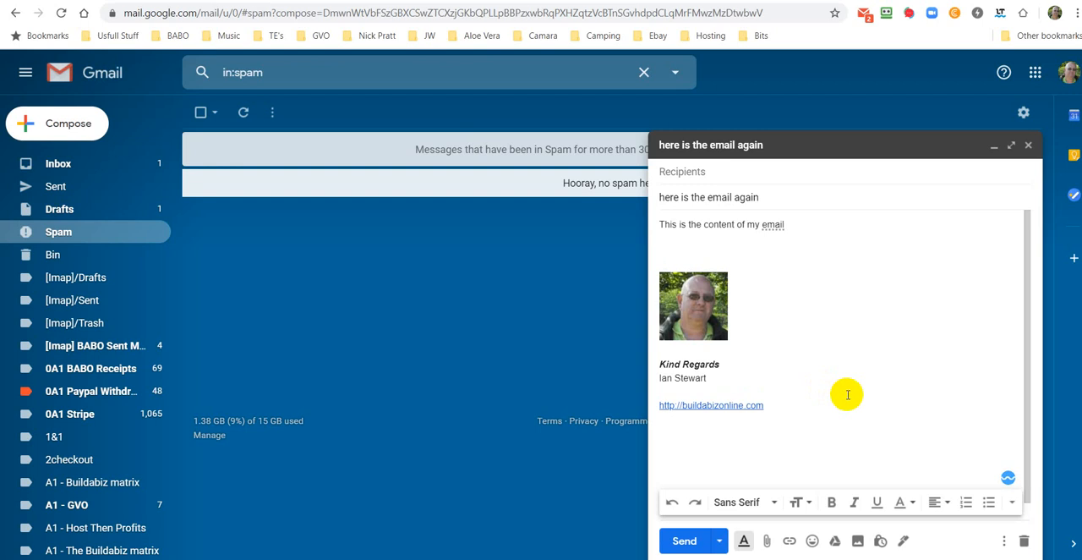
{"action": "type", "text": "C"}
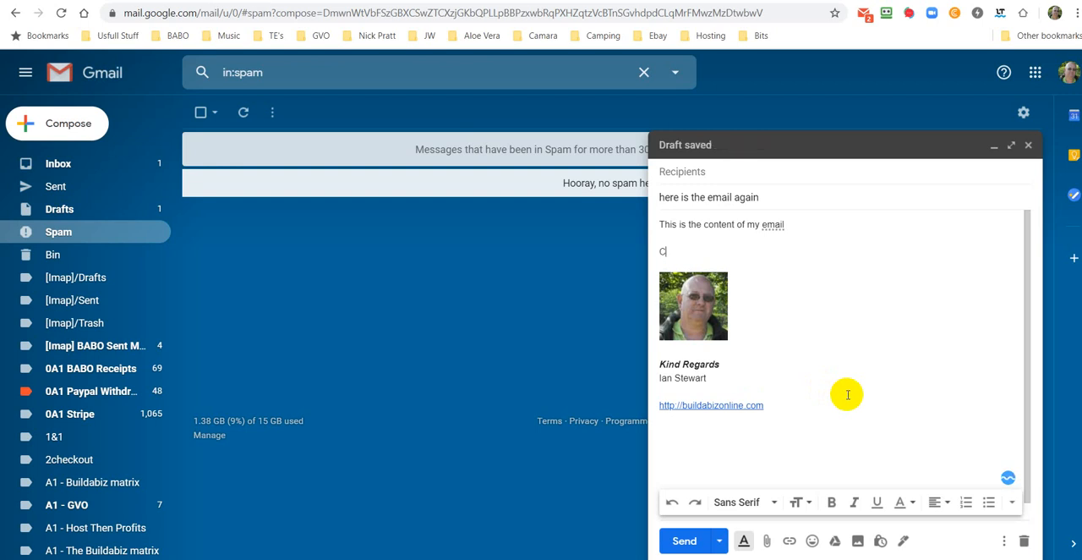
{"action": "type", "text": "an you"}
{"action": "type", "text": "hit this text if my spelling is OK"}
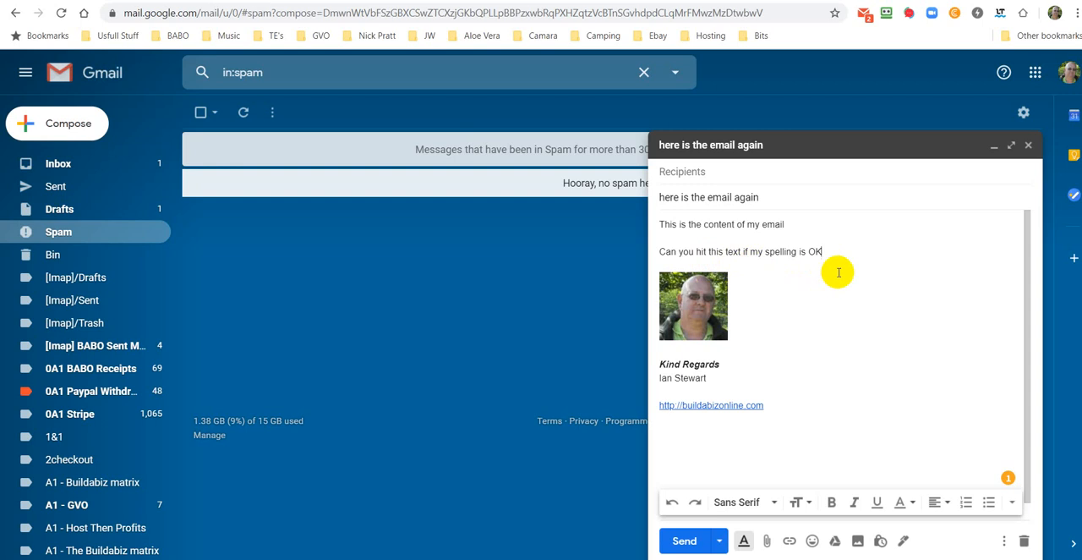
{"action": "left_click_drag", "start_coordinate": [823, 251], "coordinate": [657, 255]}
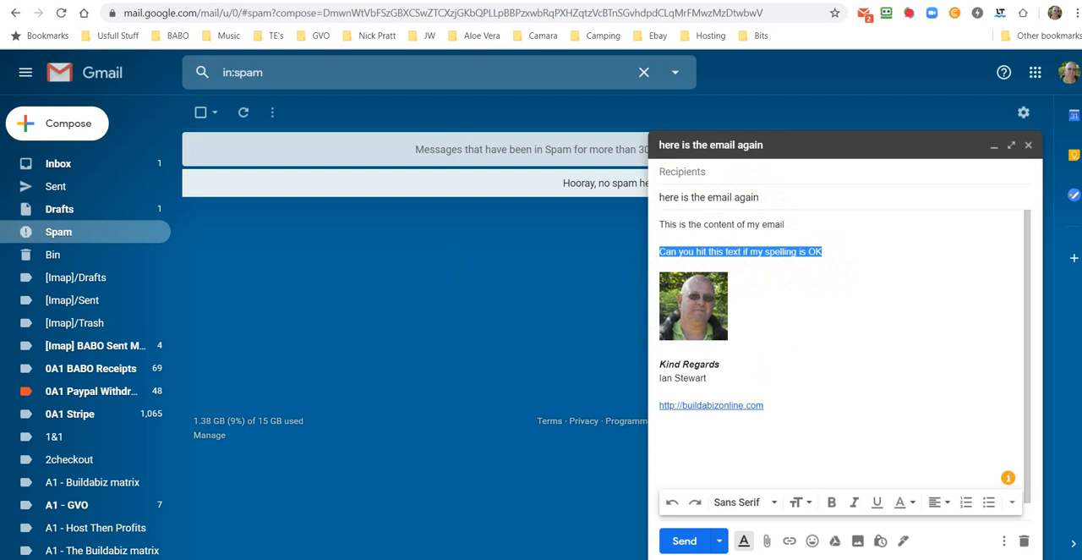
{"action": "left_click", "coordinate": [275, 1]}
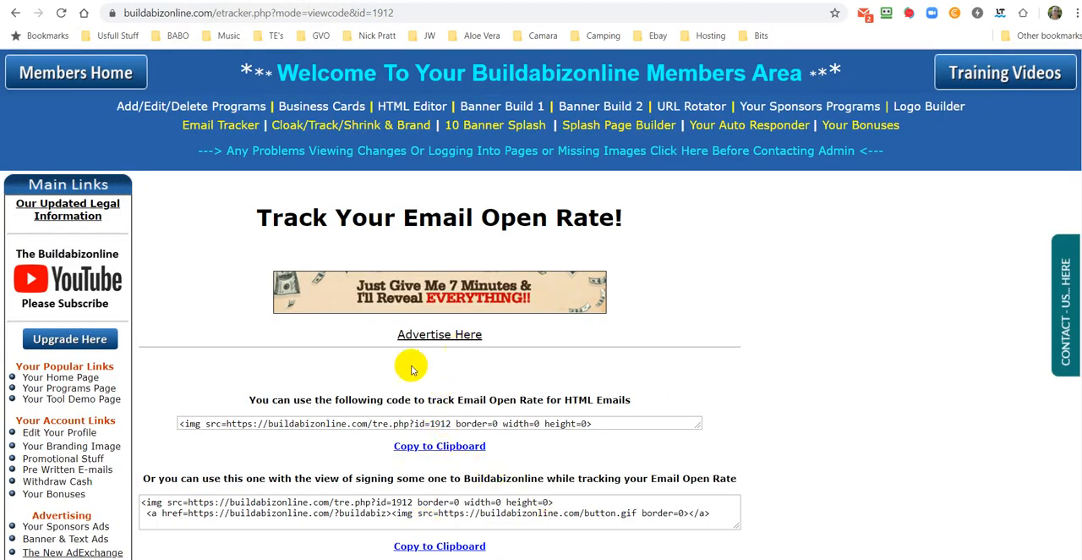
{"action": "left_click_drag", "start_coordinate": [225, 426], "coordinate": [440, 436]}
{"action": "right_click", "coordinate": [430, 425]}
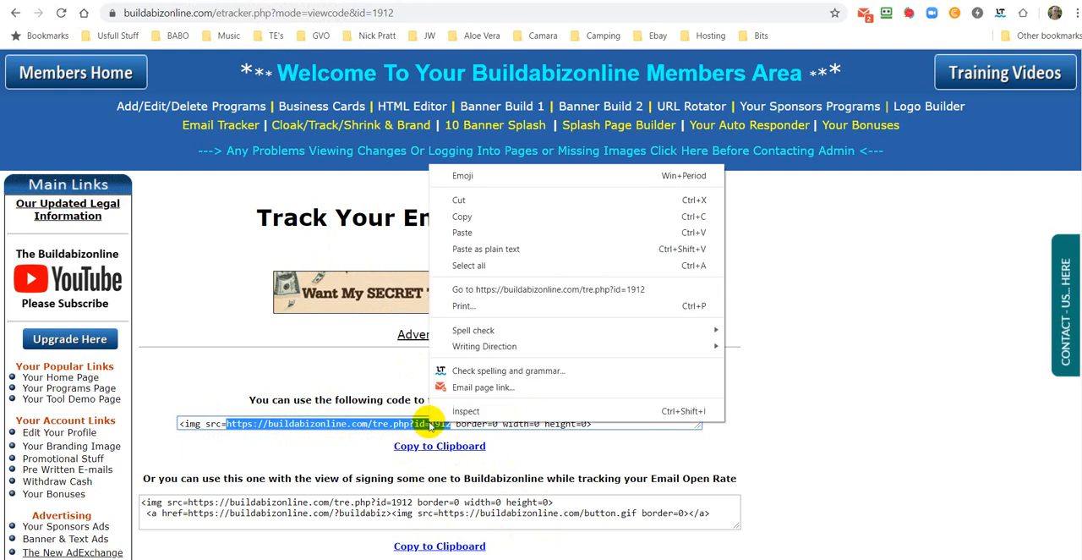
{"action": "left_click", "coordinate": [469, 217]}
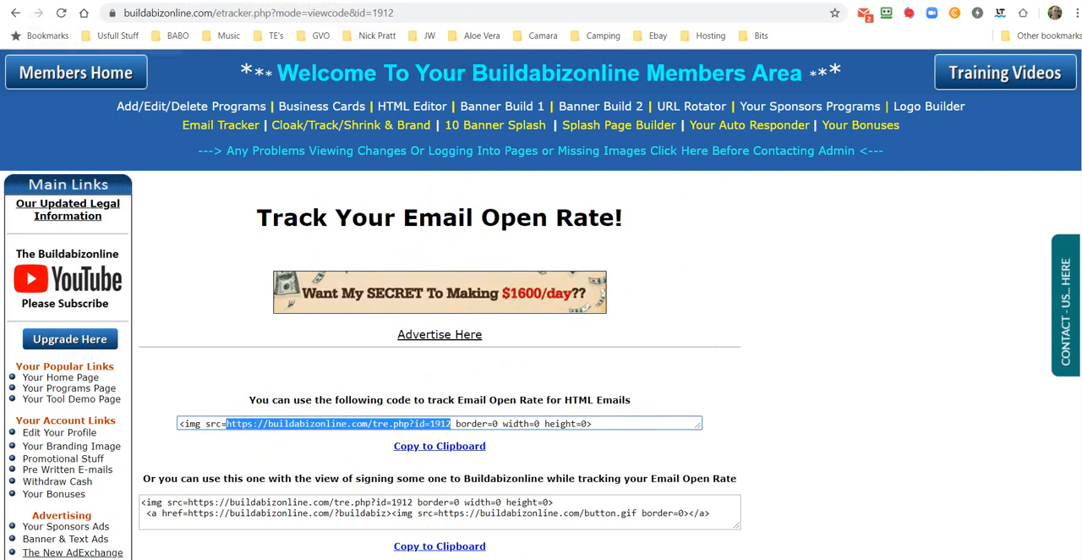
{"action": "key", "text": "ctrl+Tab"}
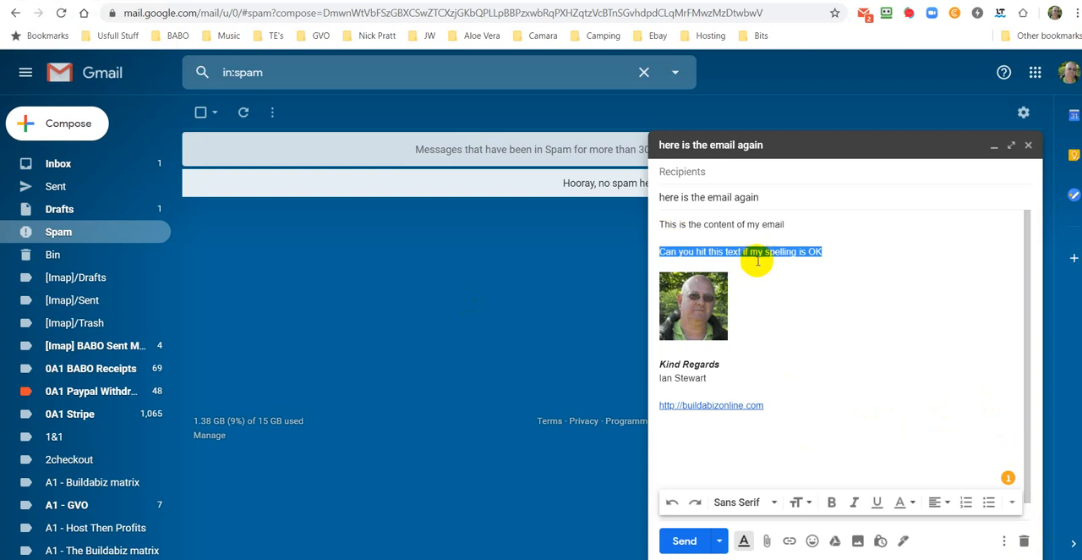
{"action": "left_click", "coordinate": [788, 541]}
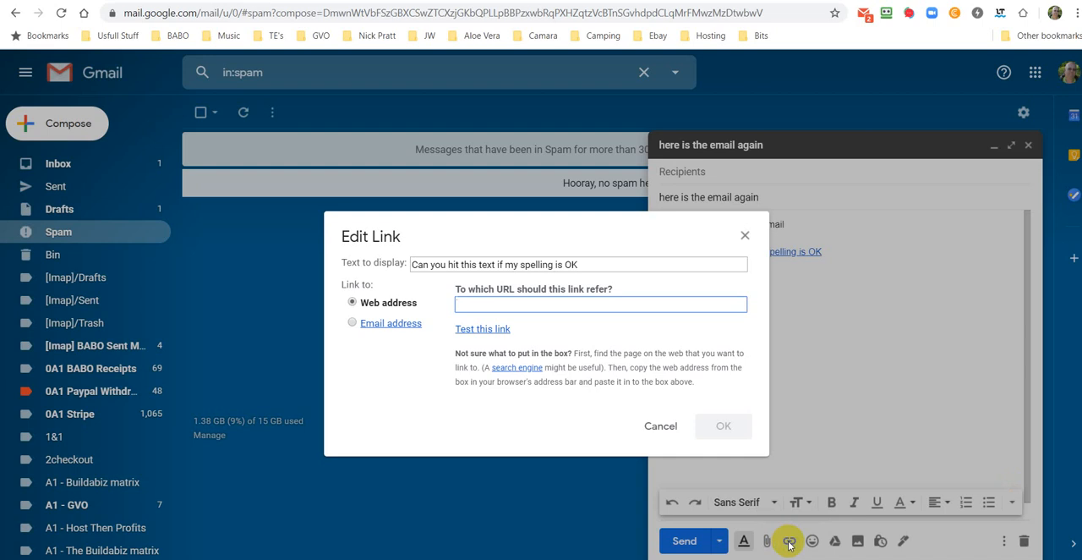
{"action": "right_click", "coordinate": [462, 305]}
{"action": "left_click", "coordinate": [495, 413]}
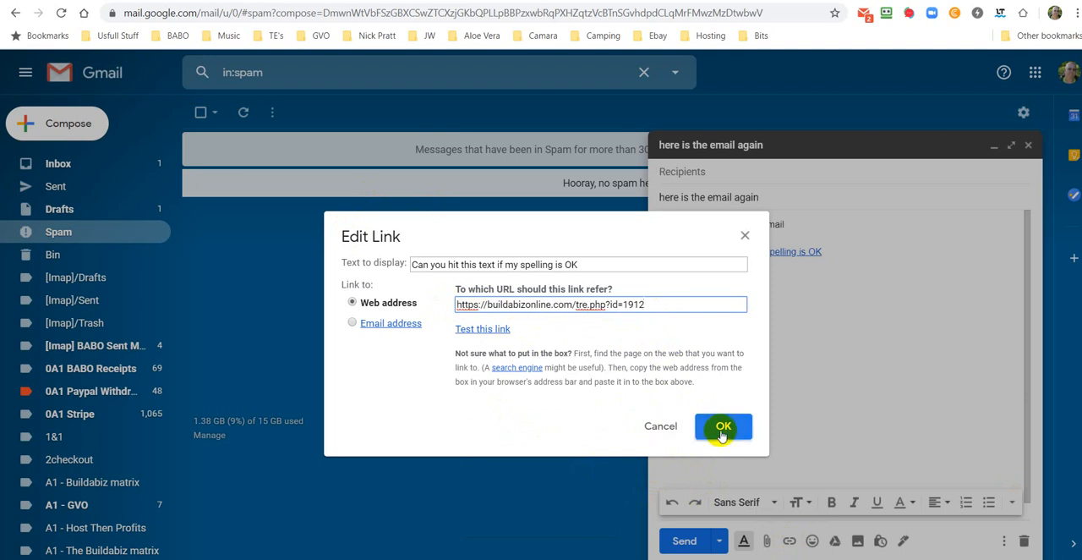
{"action": "left_click", "coordinate": [481, 337]}
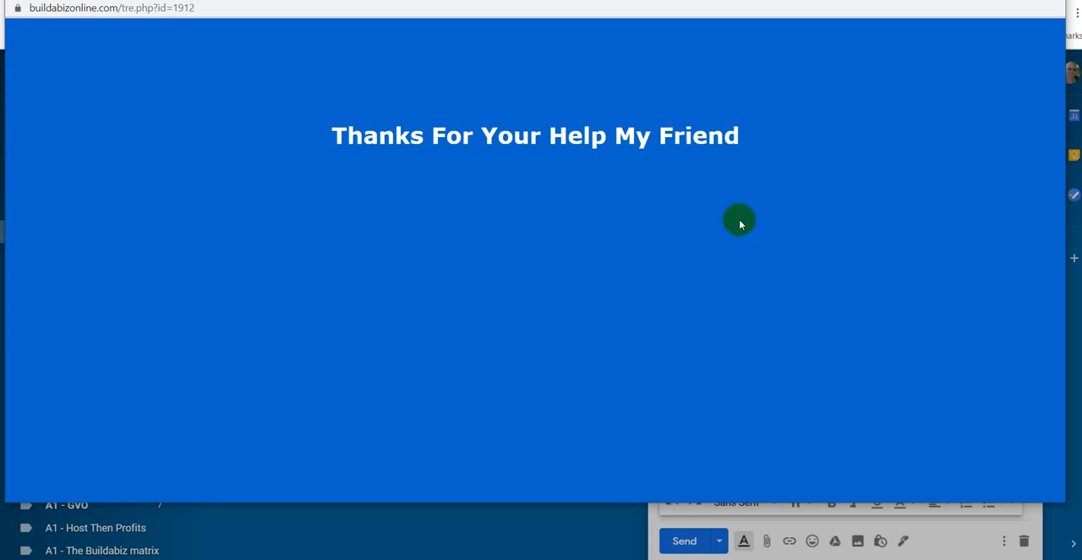
{"action": "left_click", "coordinate": [1047, 0]}
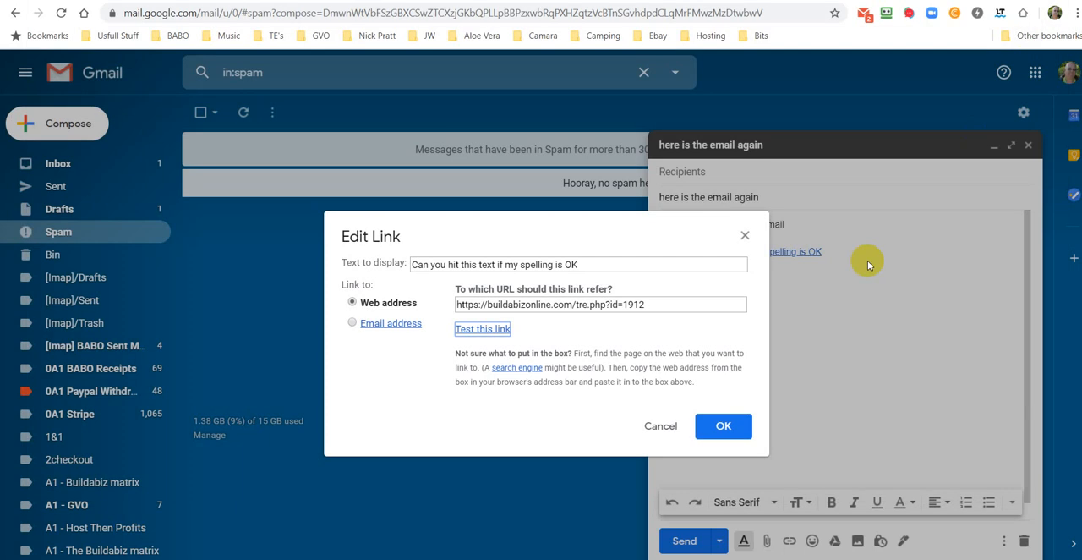
{"action": "left_click", "coordinate": [724, 427]}
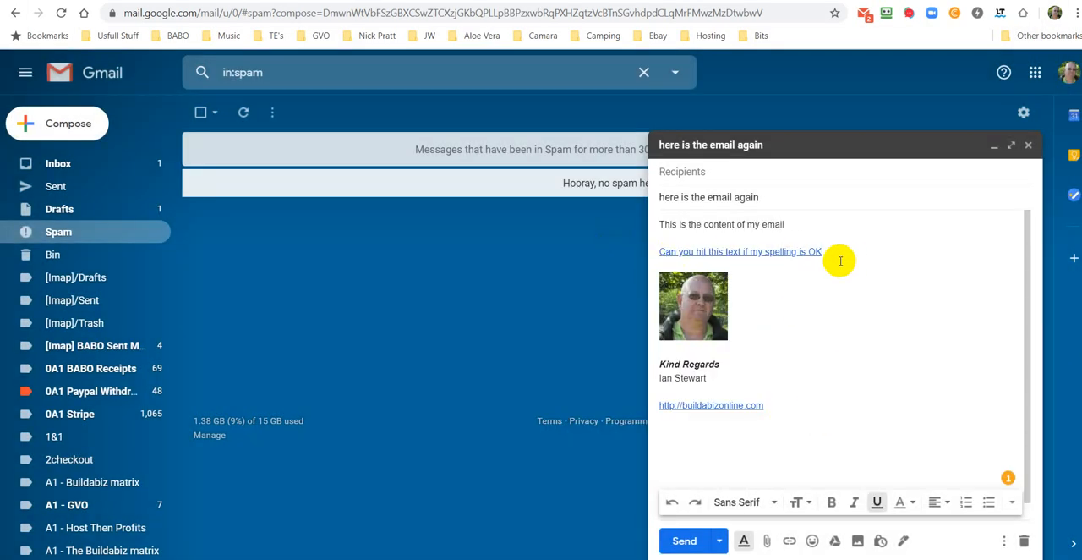
Step: Make the linked sentence "Can you hit this text if my spelling is OK" bold and larger
{"action": "left_click_drag", "start_coordinate": [822, 251], "coordinate": [662, 253]}
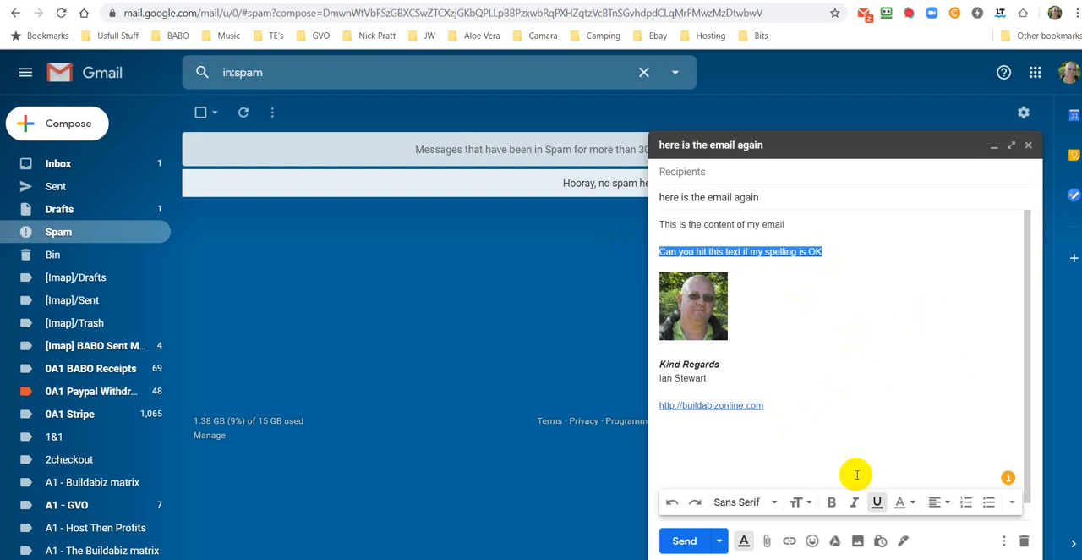
{"action": "left_click", "coordinate": [832, 505]}
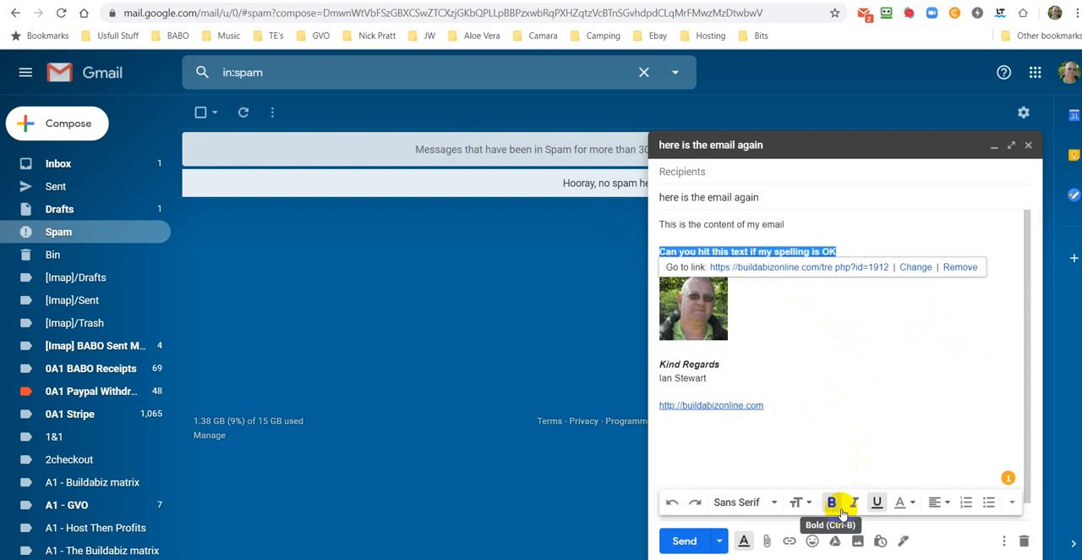
{"action": "left_click", "coordinate": [800, 502]}
{"action": "left_click", "coordinate": [826, 459]}
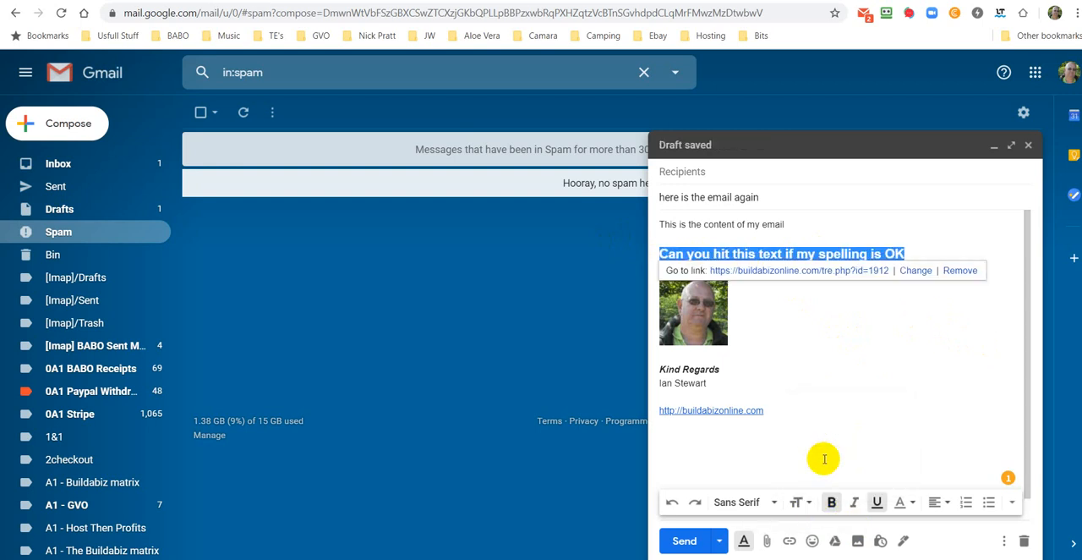
Step: Try the Huge text size on the linked spelling sentence and set it back to Large
{"action": "left_click", "coordinate": [798, 502]}
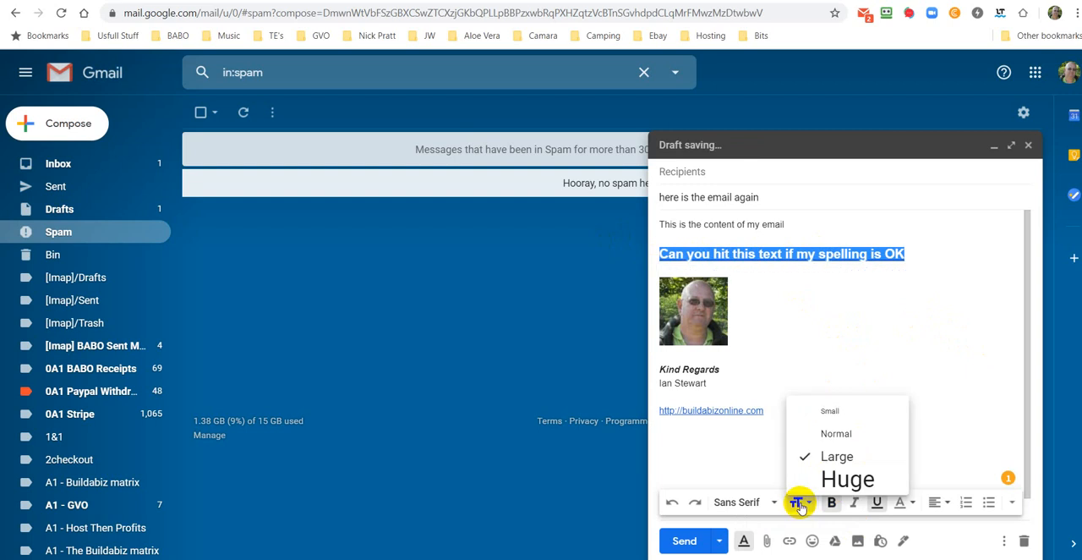
{"action": "left_click", "coordinate": [832, 480]}
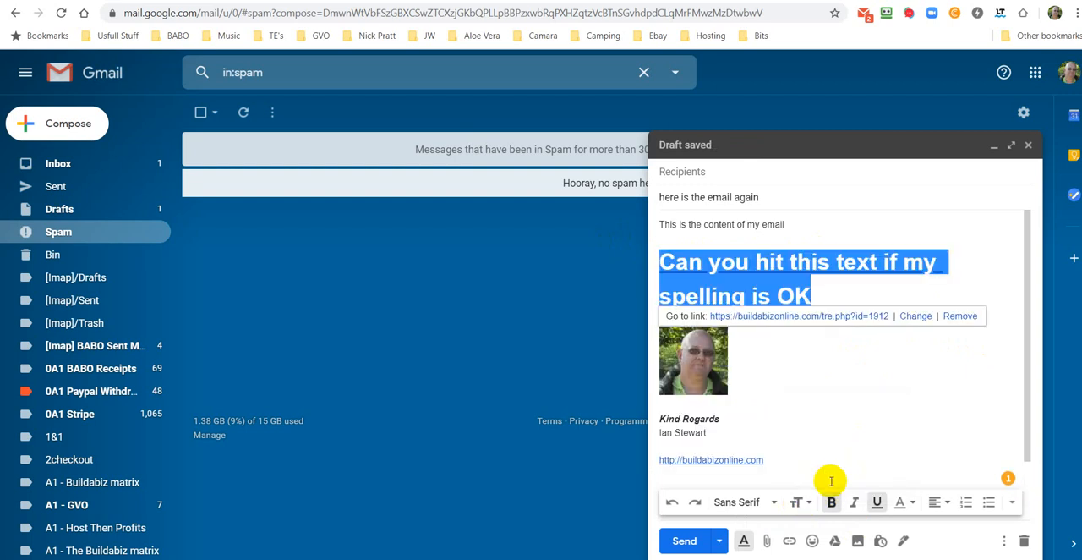
{"action": "left_click", "coordinate": [798, 502]}
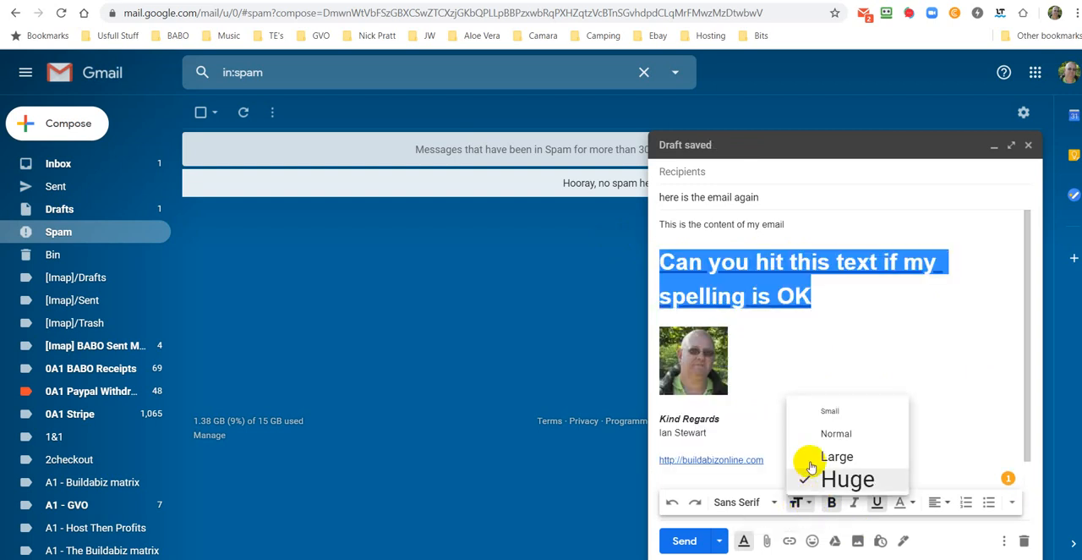
{"action": "left_click", "coordinate": [813, 460]}
{"action": "left_click", "coordinate": [889, 380]}
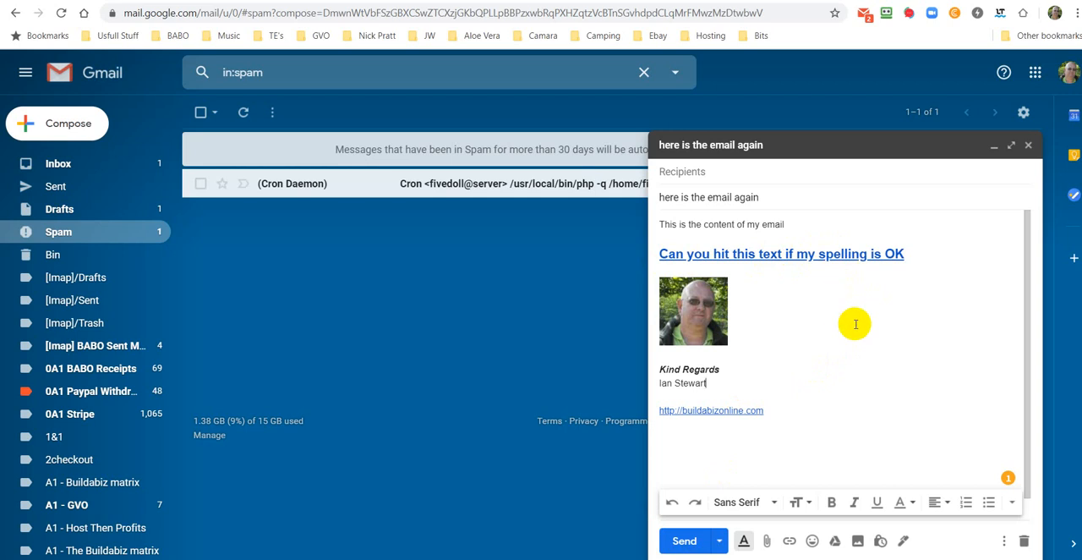
{"action": "left_click", "coordinate": [1012, 505]}
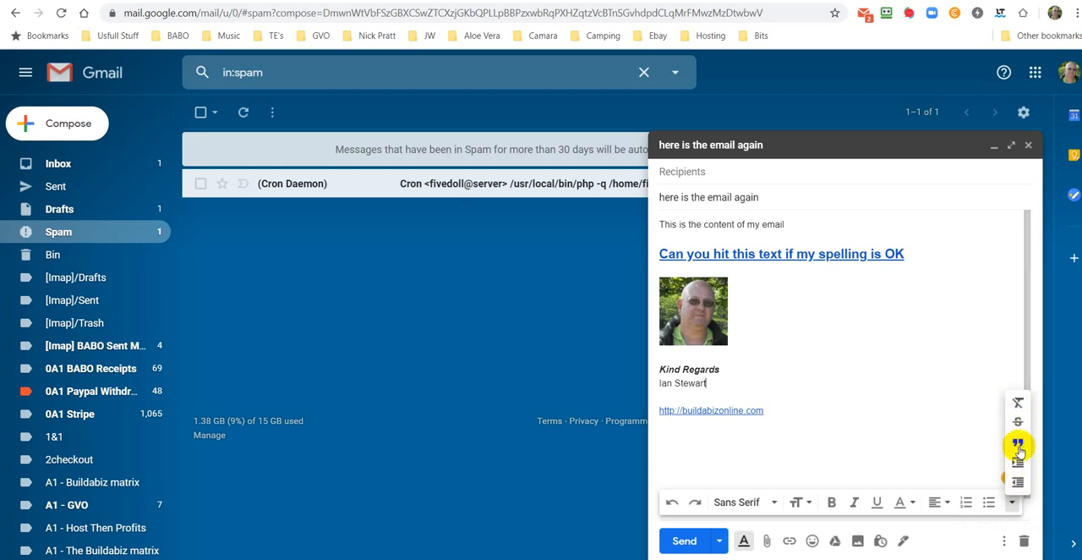
{"action": "left_click", "coordinate": [942, 394]}
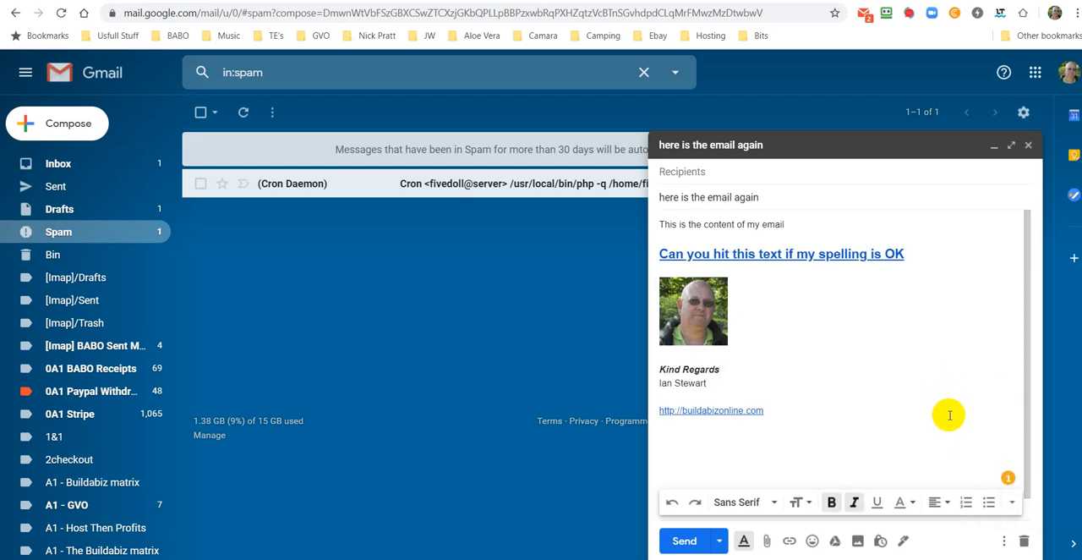
Step: Add a line below the linked sentence in the Gmail draft and try to paste Tracker Test 2's second tracking code there
{"action": "left_click", "coordinate": [905, 255]}
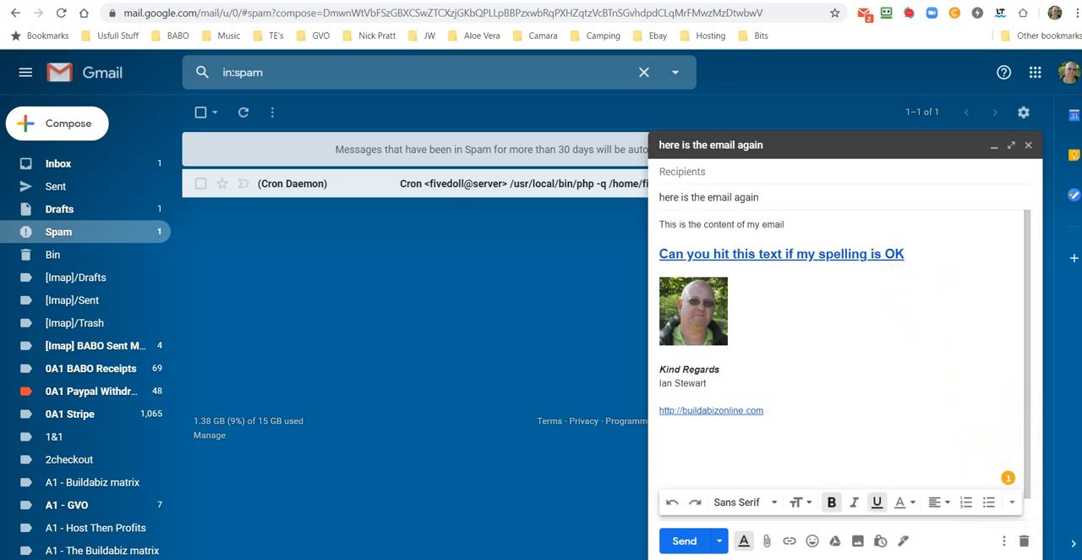
{"action": "key", "text": "Return"}
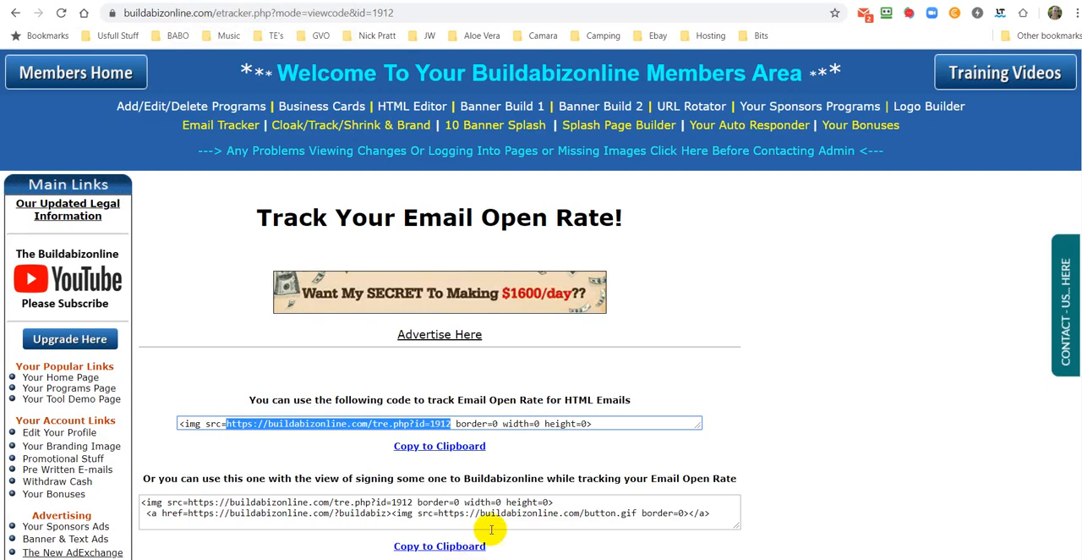
{"action": "left_click", "coordinate": [459, 546]}
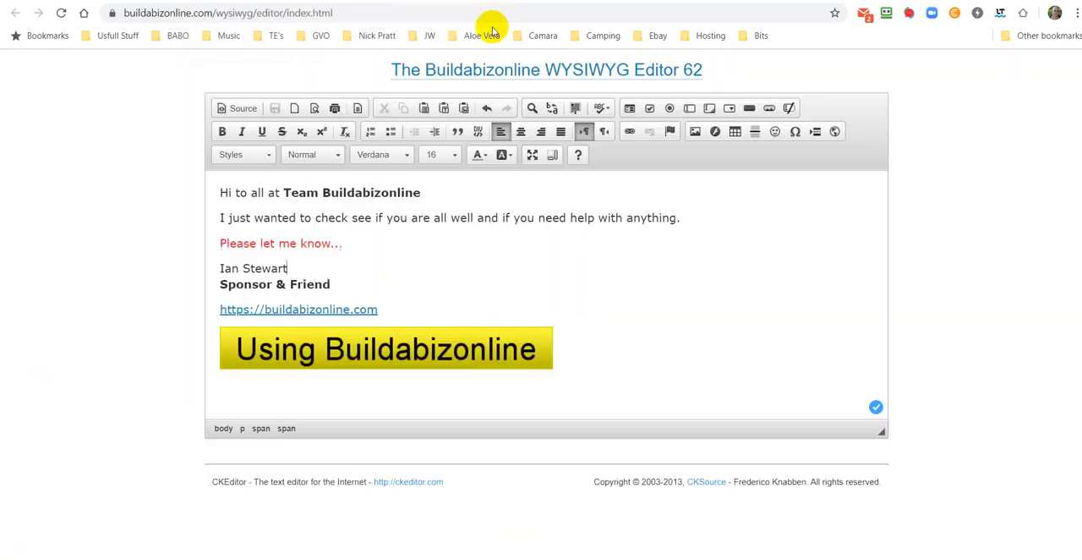
{"action": "left_click", "coordinate": [470, 0]}
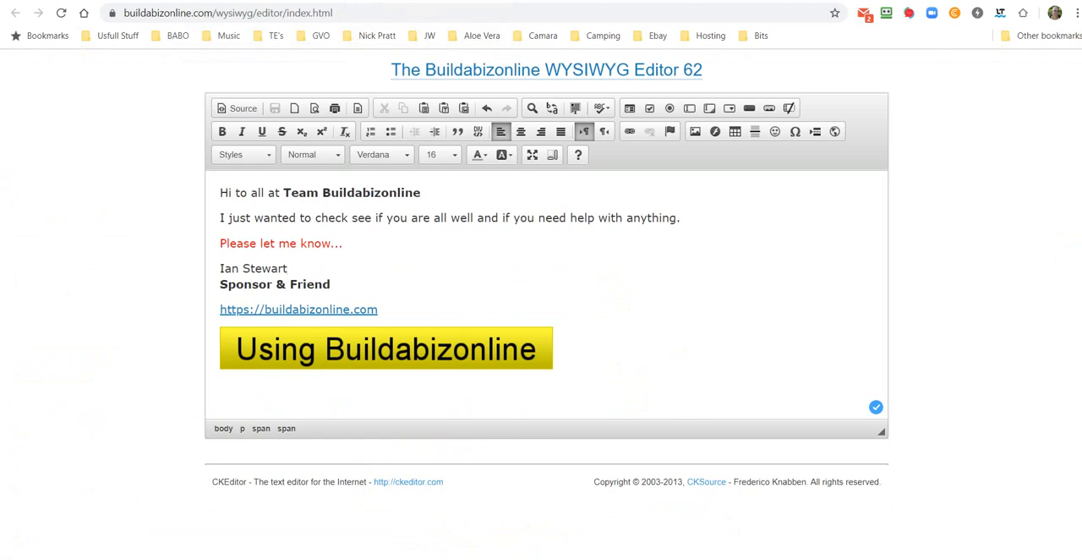
{"action": "left_click", "coordinate": [51, 0]}
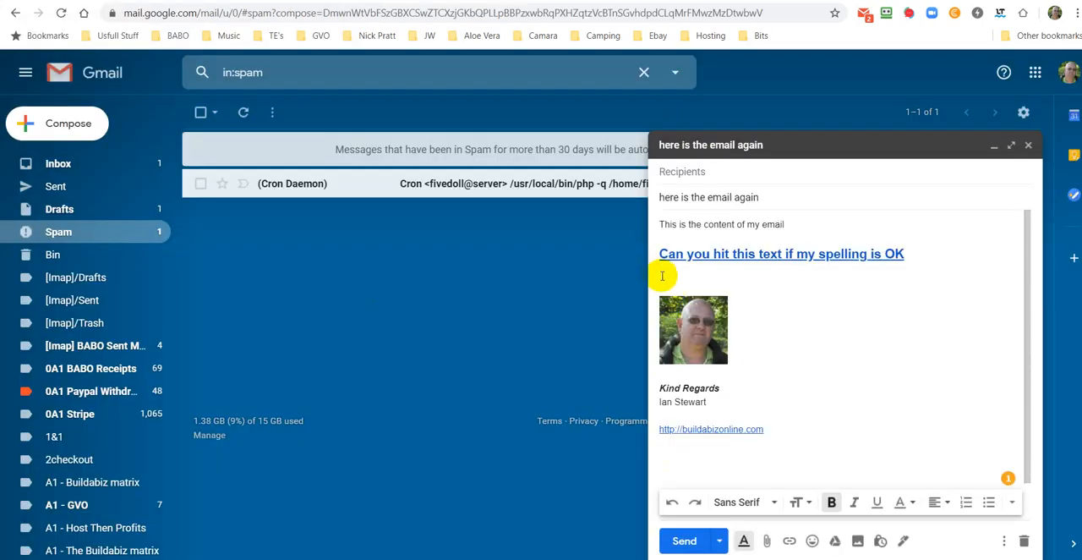
{"action": "right_click", "coordinate": [662, 275]}
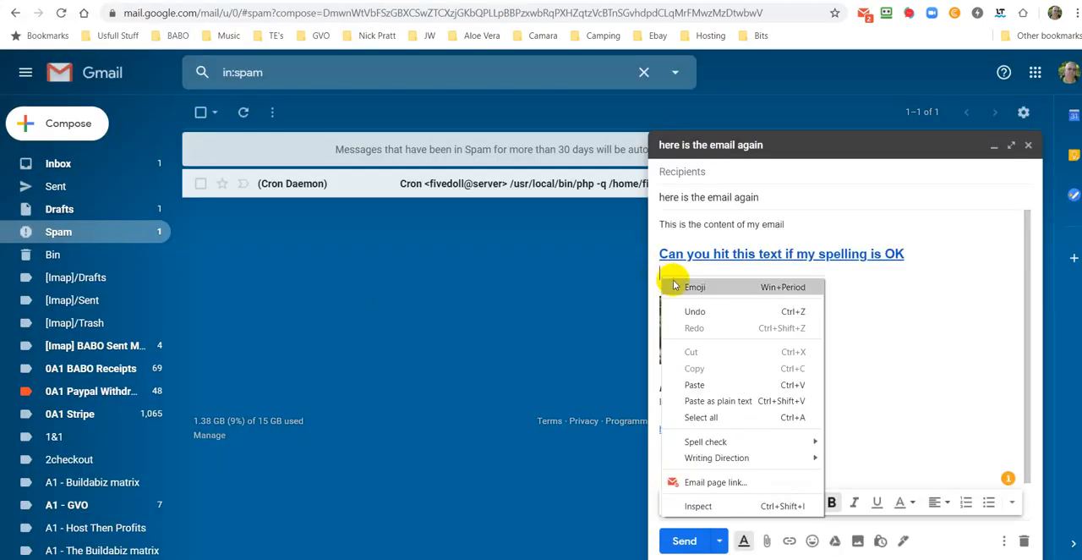
{"action": "left_click", "coordinate": [695, 385]}
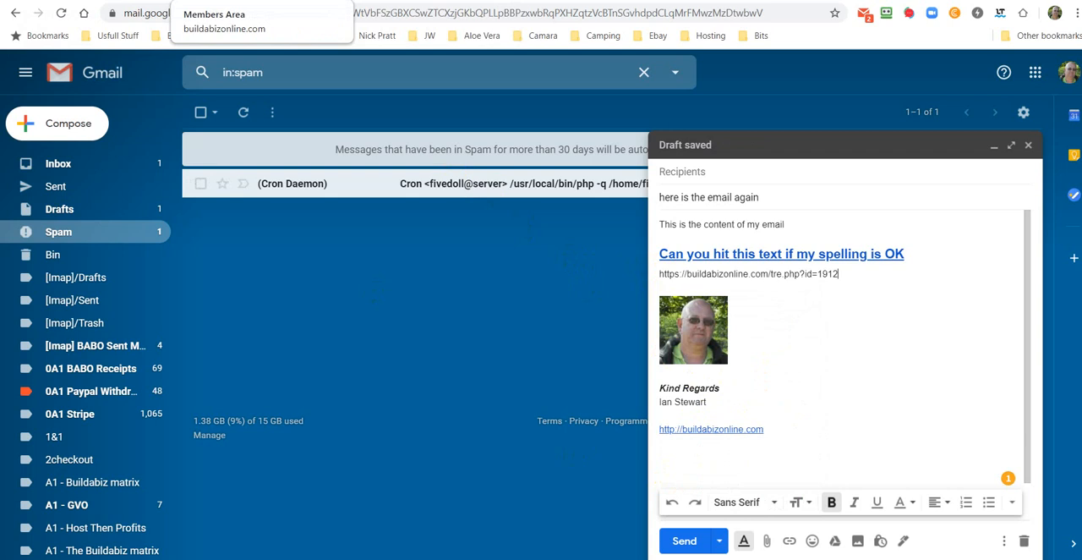
Step: Copy the second tracking code, containing the button.gif link, from Buildabizonline and replace the plain tracker URL in the Gmail draft with it
{"action": "left_click", "coordinate": [245, 1]}
{"action": "right_click", "coordinate": [431, 509]}
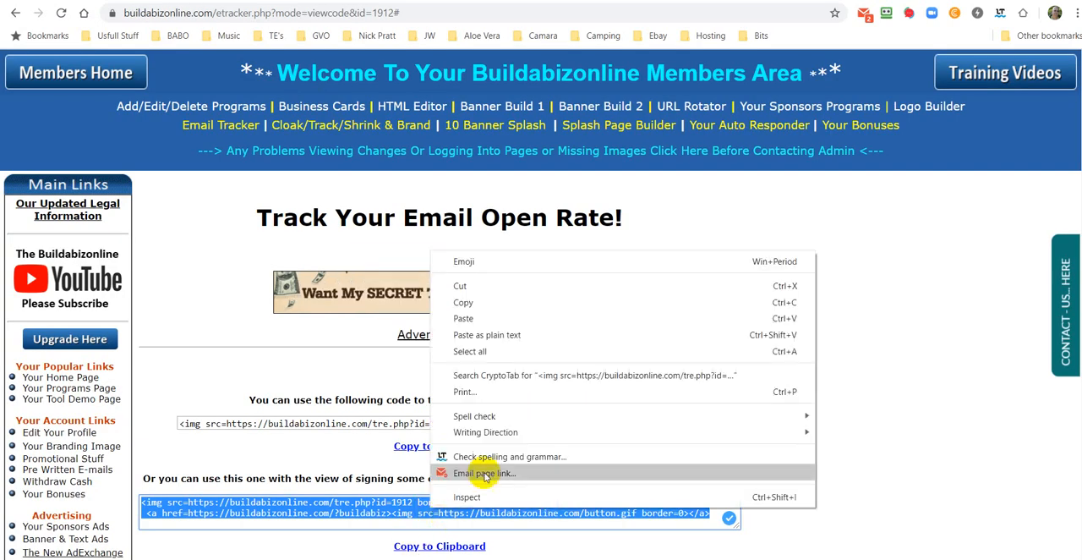
{"action": "left_click", "coordinate": [463, 302]}
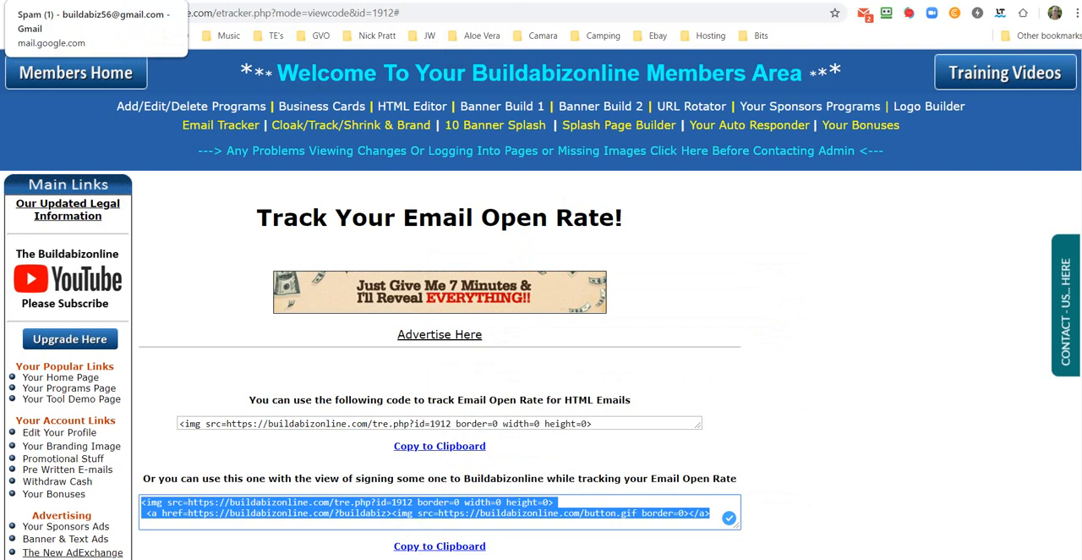
{"action": "left_click", "coordinate": [93, 1]}
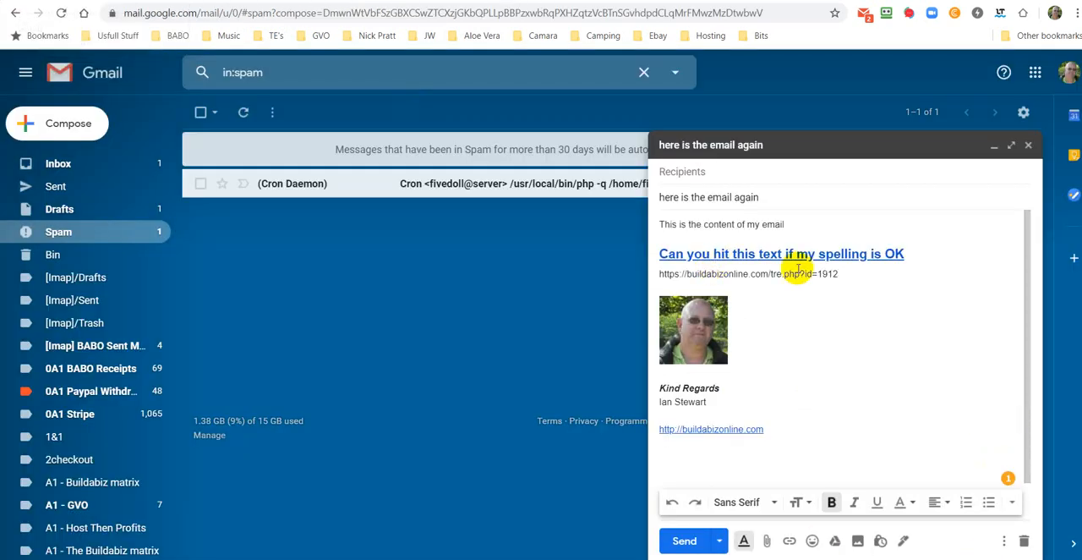
{"action": "triple_click", "coordinate": [649, 273]}
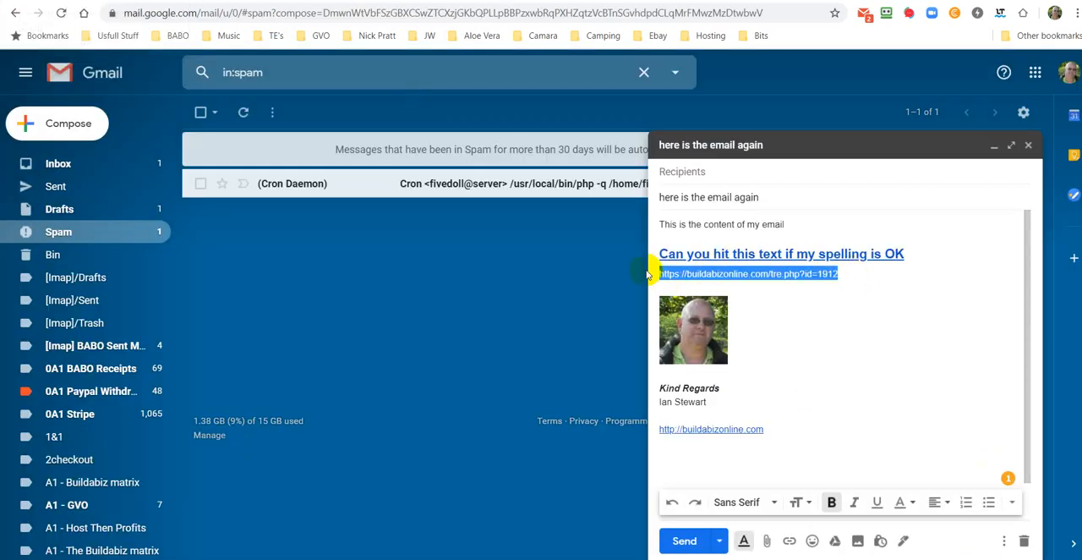
{"action": "right_click", "coordinate": [686, 275]}
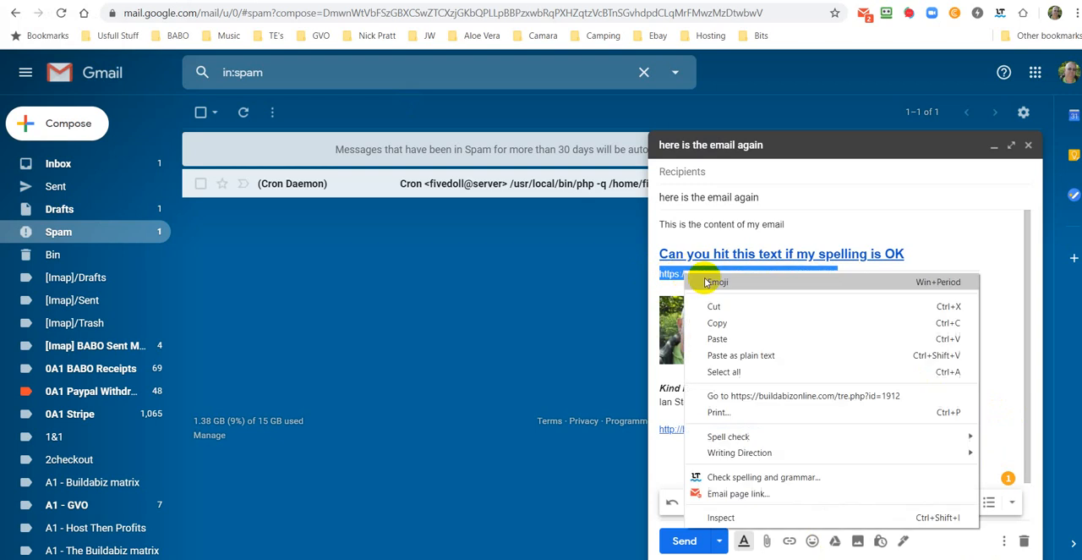
{"action": "left_click", "coordinate": [717, 338]}
{"action": "triple_click", "coordinate": [821, 429]}
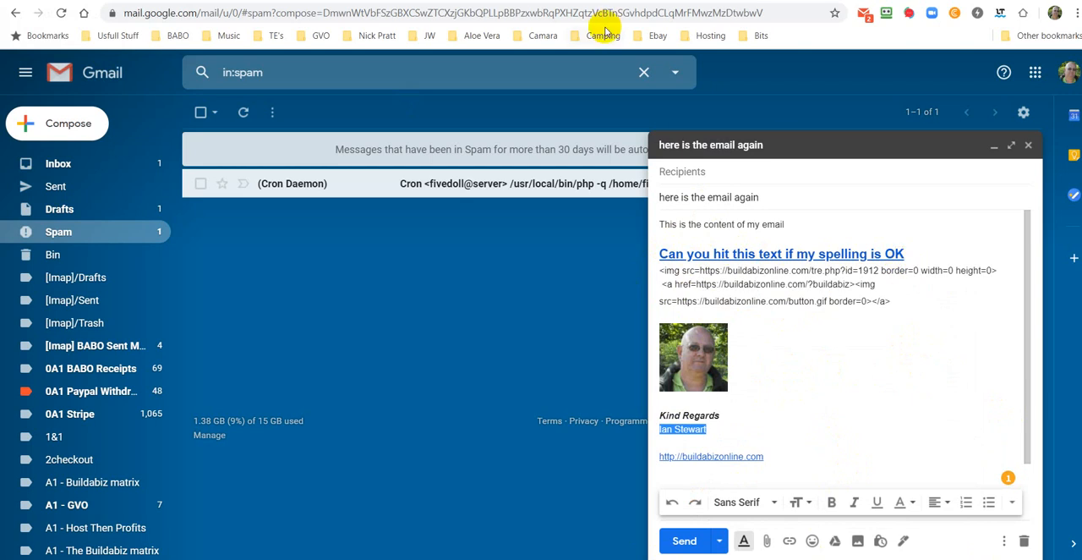
Step: Return to the Buildabizonline members area, review the two tracking codes, and open the Email Tracker list
{"action": "left_click", "coordinate": [254, 0]}
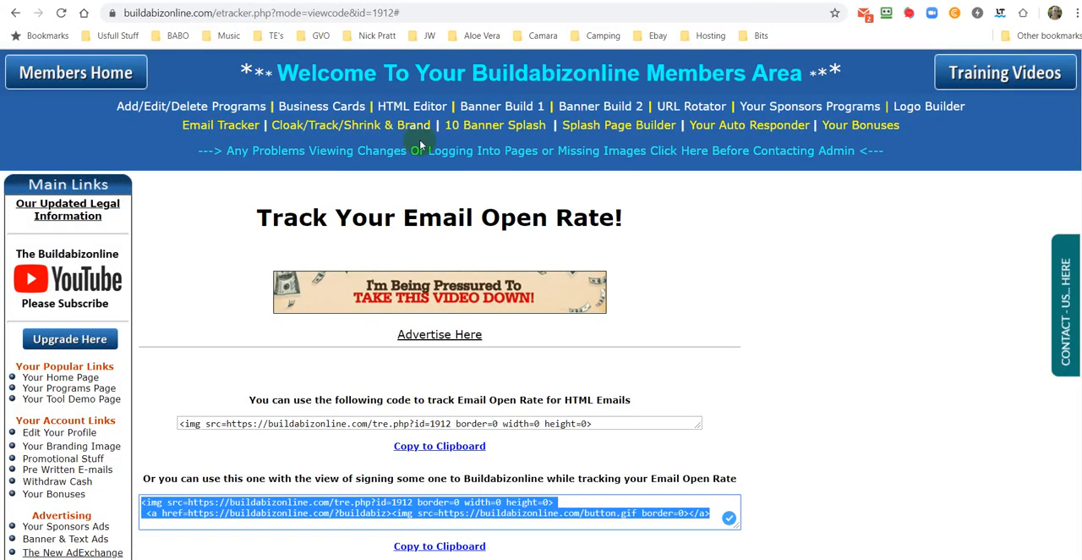
{"action": "scroll", "coordinate": [689, 191], "scroll_direction": "down", "scroll_amount": 1}
{"action": "scroll", "coordinate": [689, 191], "scroll_direction": "down", "scroll_amount": 2}
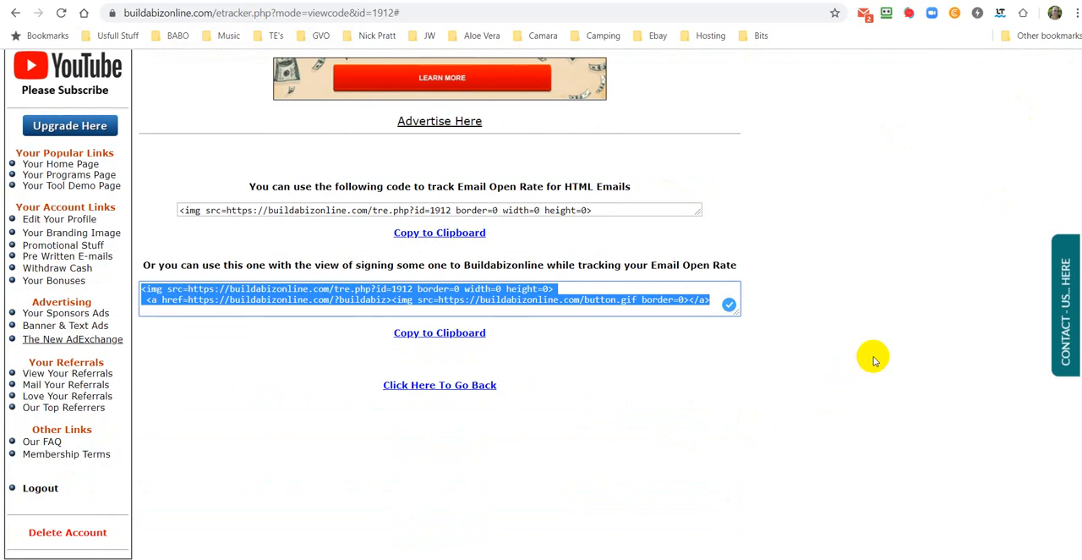
{"action": "scroll", "coordinate": [874, 334], "scroll_direction": "up", "scroll_amount": 3}
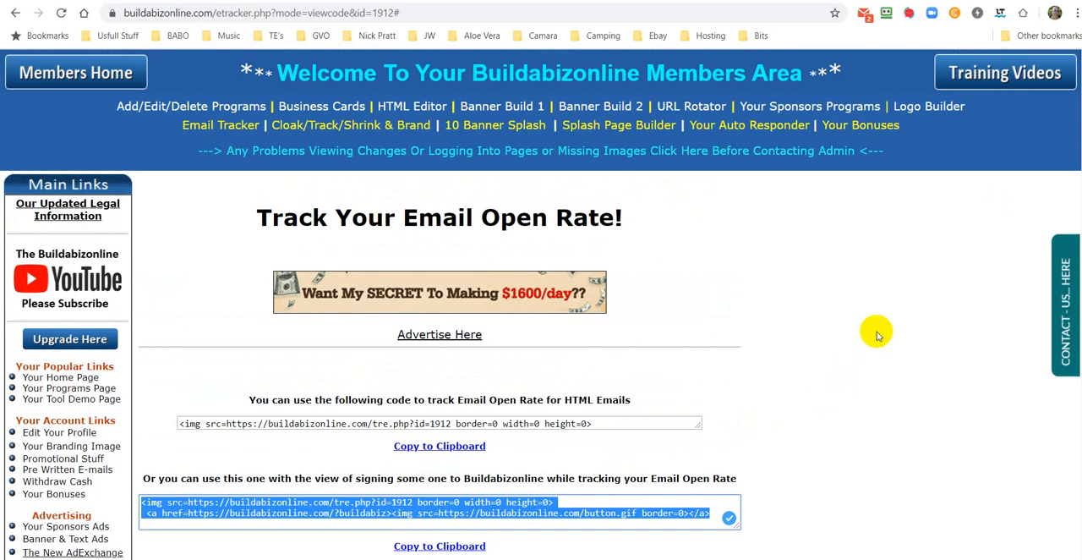
{"action": "scroll", "coordinate": [874, 334], "scroll_direction": "down", "scroll_amount": 1}
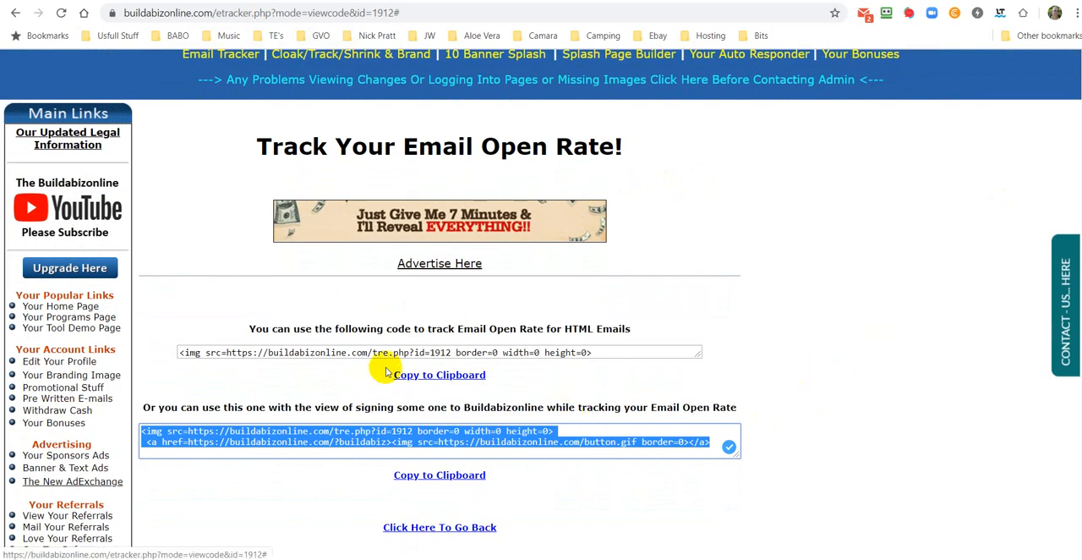
{"action": "scroll", "coordinate": [396, 188], "scroll_direction": "up", "scroll_amount": 1}
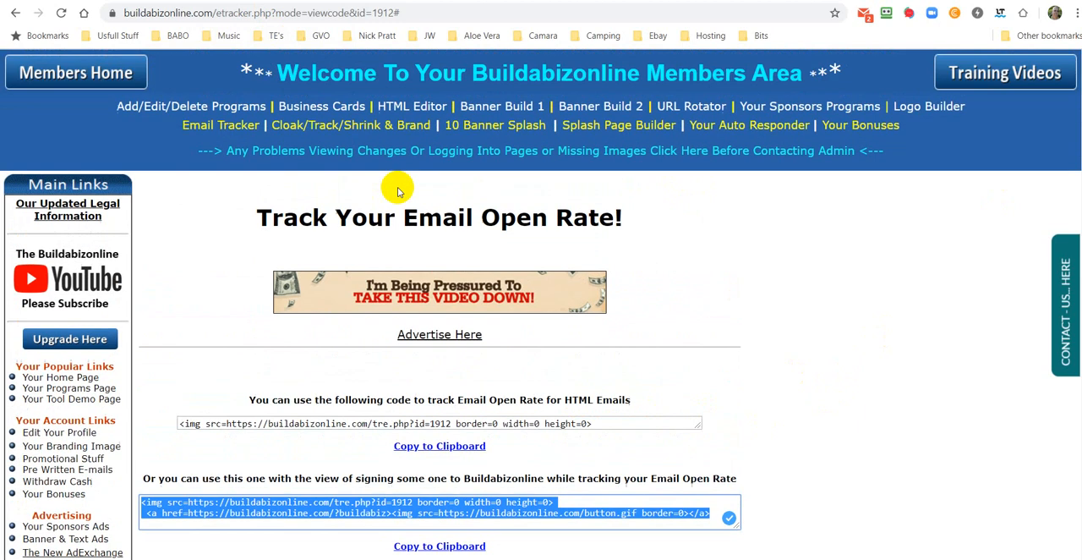
{"action": "left_click", "coordinate": [230, 127]}
{"action": "scroll", "coordinate": [486, 165], "scroll_direction": "down", "scroll_amount": 3}
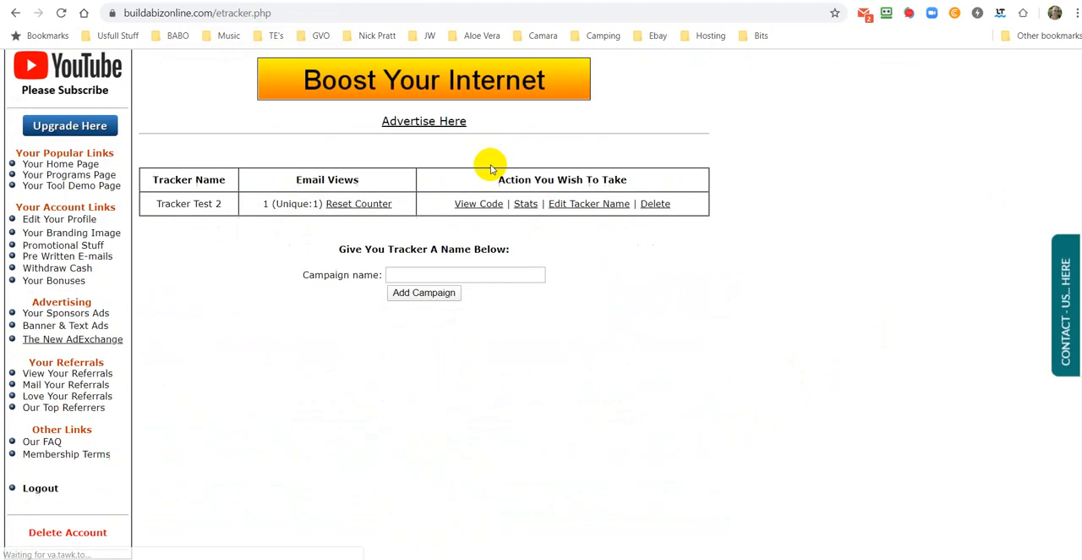
{"action": "left_click", "coordinate": [394, 277]}
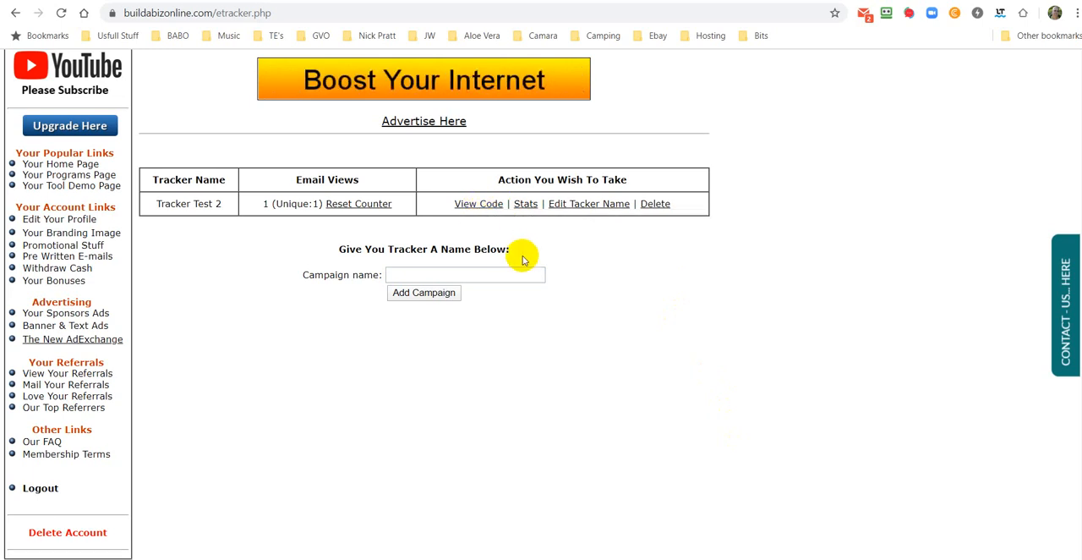
Step: View the code of Tracker Test 2 and examine the tracking code for HTML emails
{"action": "left_click", "coordinate": [484, 207]}
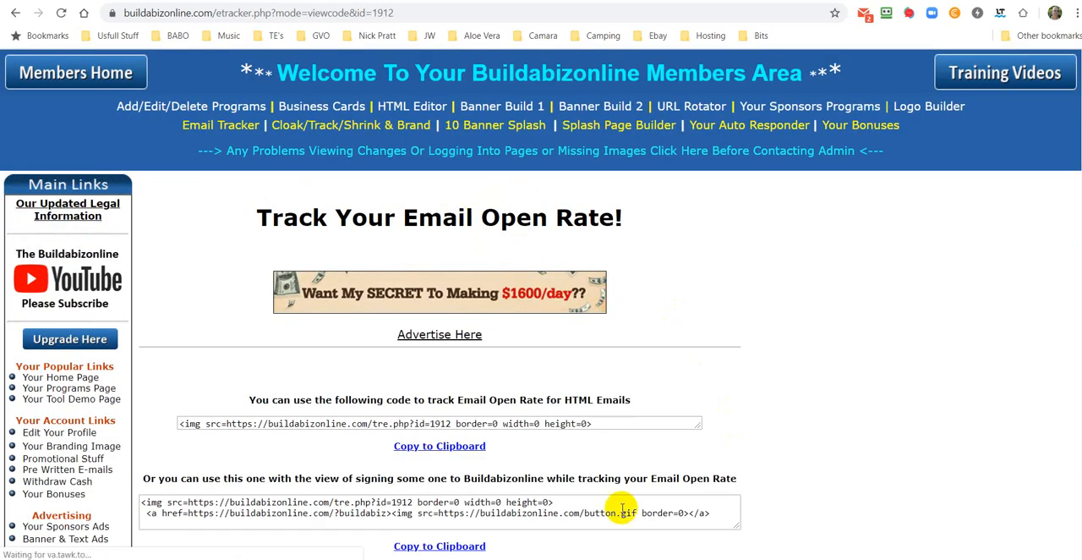
{"action": "left_click_drag", "start_coordinate": [596, 422], "coordinate": [152, 425]}
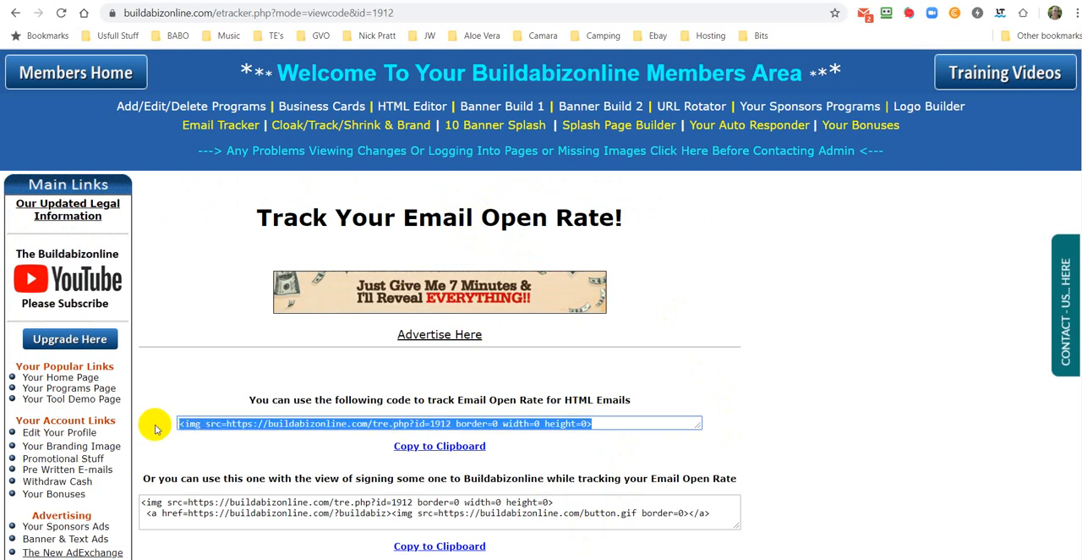
{"action": "left_click", "coordinate": [826, 319]}
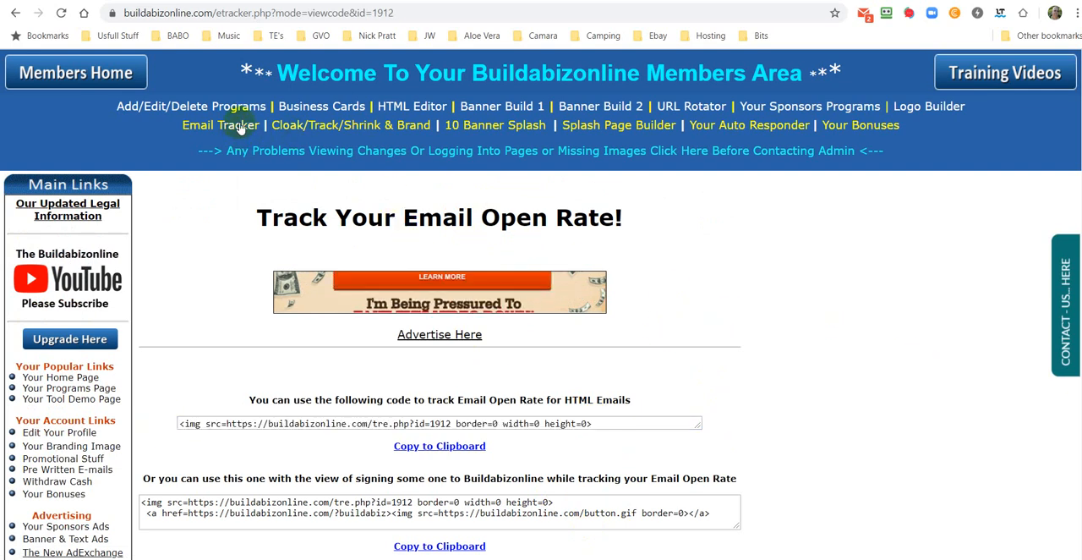
{"action": "scroll", "coordinate": [1001, 347], "scroll_direction": "down", "scroll_amount": 2}
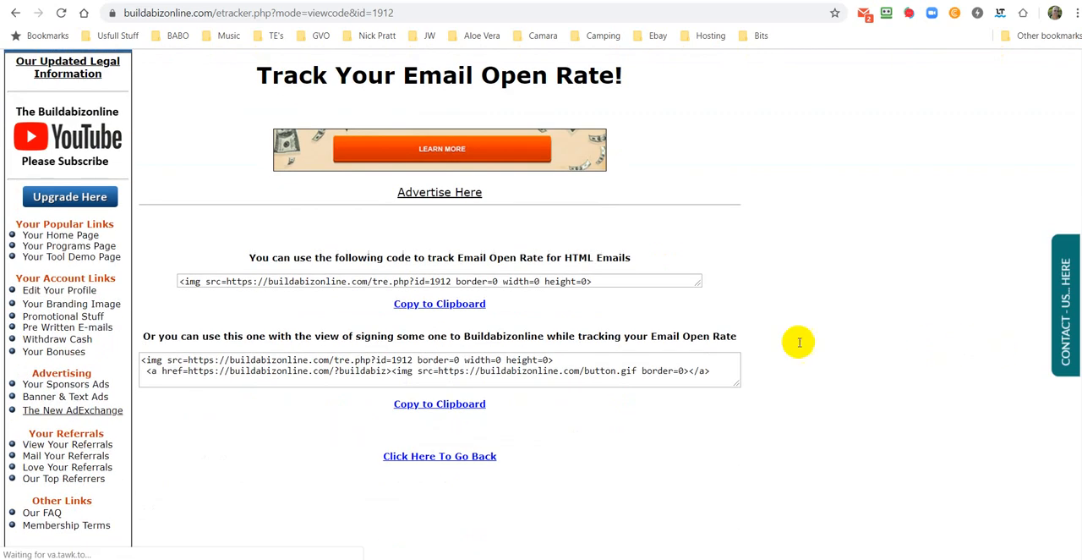
{"action": "scroll", "coordinate": [240, 186], "scroll_direction": "up", "scroll_amount": 2}
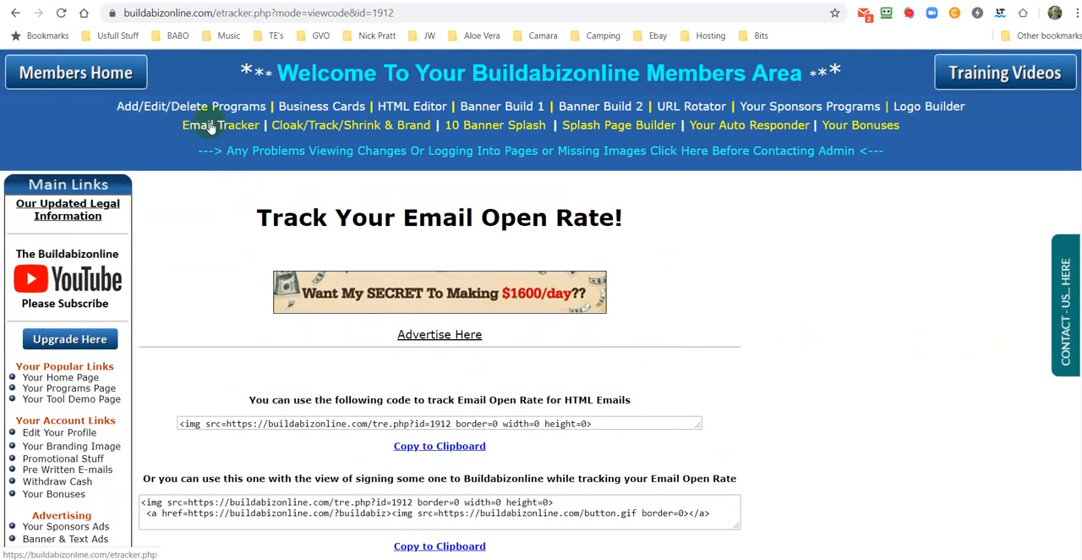
Step: Open the Email Tracker list and add a new tracker campaign named "FLM mes 1"
{"action": "left_click", "coordinate": [234, 126]}
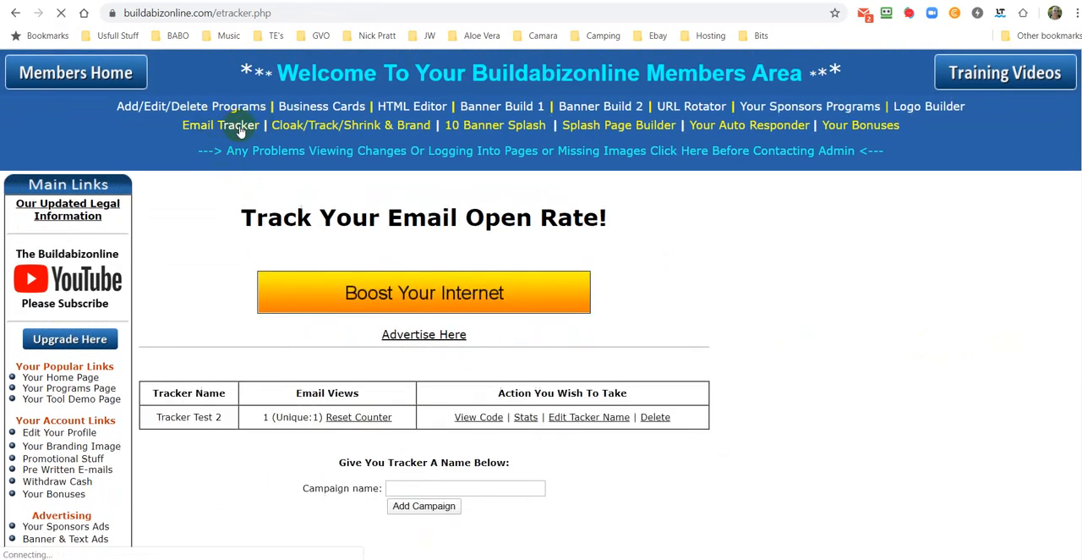
{"action": "scroll", "coordinate": [761, 372], "scroll_direction": "down", "scroll_amount": 3}
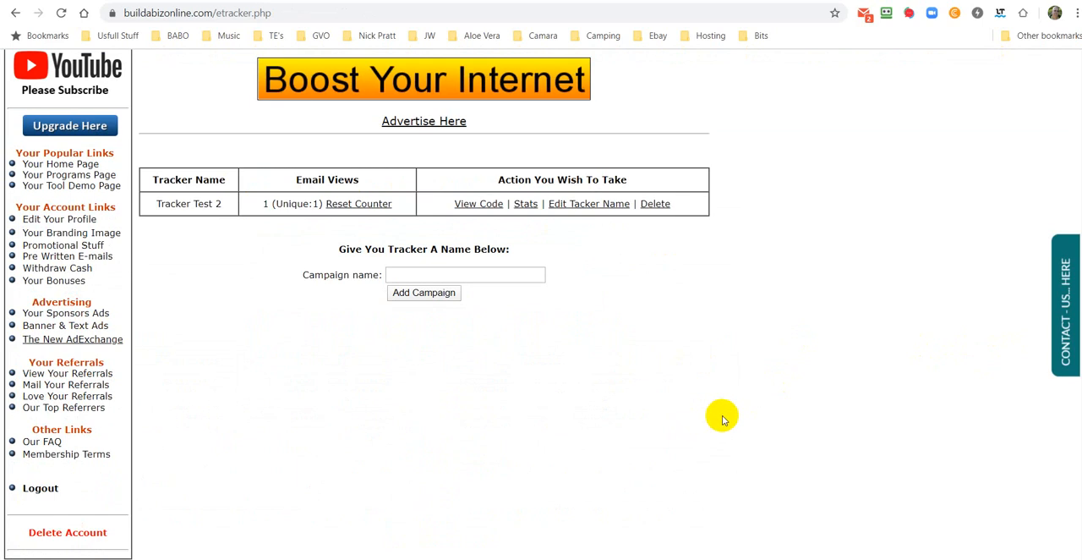
{"action": "left_click", "coordinate": [401, 276]}
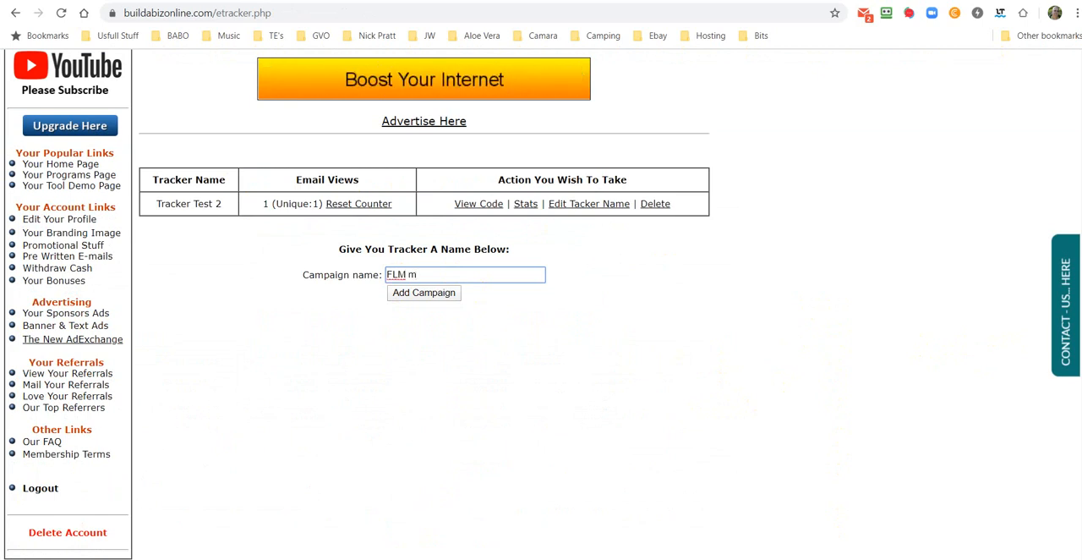
{"action": "type", "text": "es 1"}
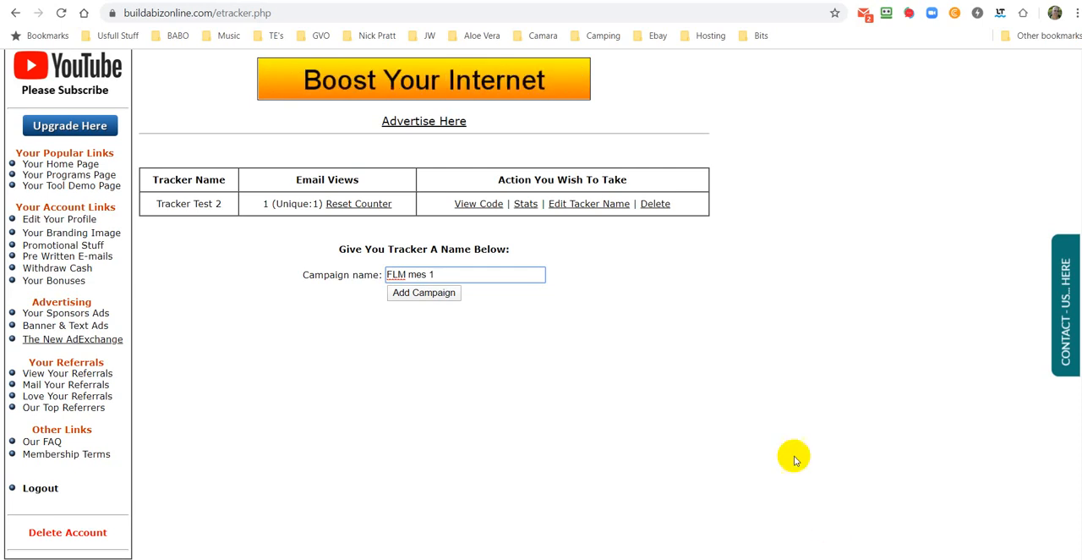
{"action": "left_click", "coordinate": [425, 294]}
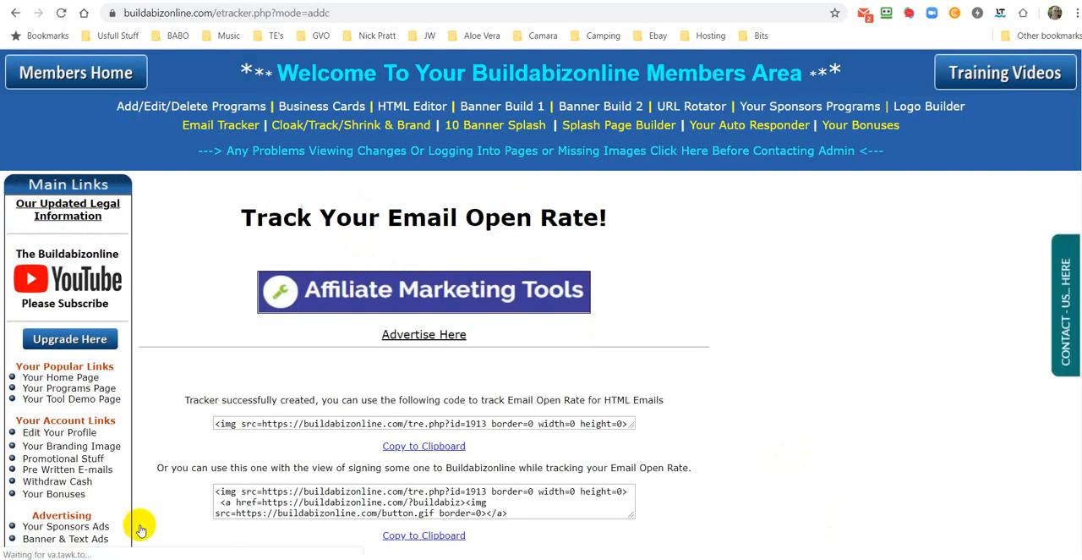
Step: Examine the new campaign's HTML email tracking code, the alternative sign-up code and the page heading
{"action": "left_click_drag", "start_coordinate": [217, 424], "coordinate": [355, 432]}
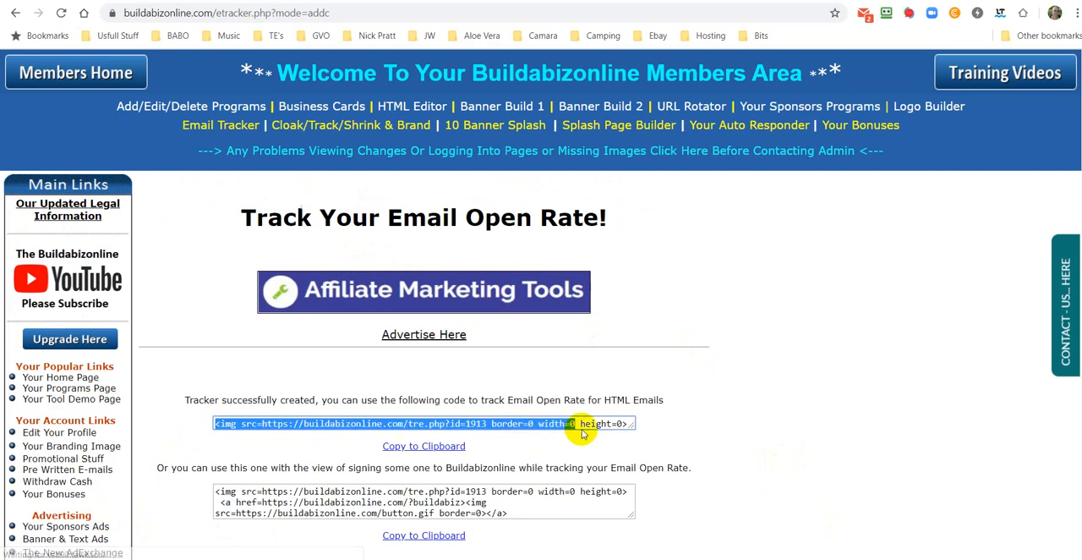
{"action": "left_click", "coordinate": [628, 424]}
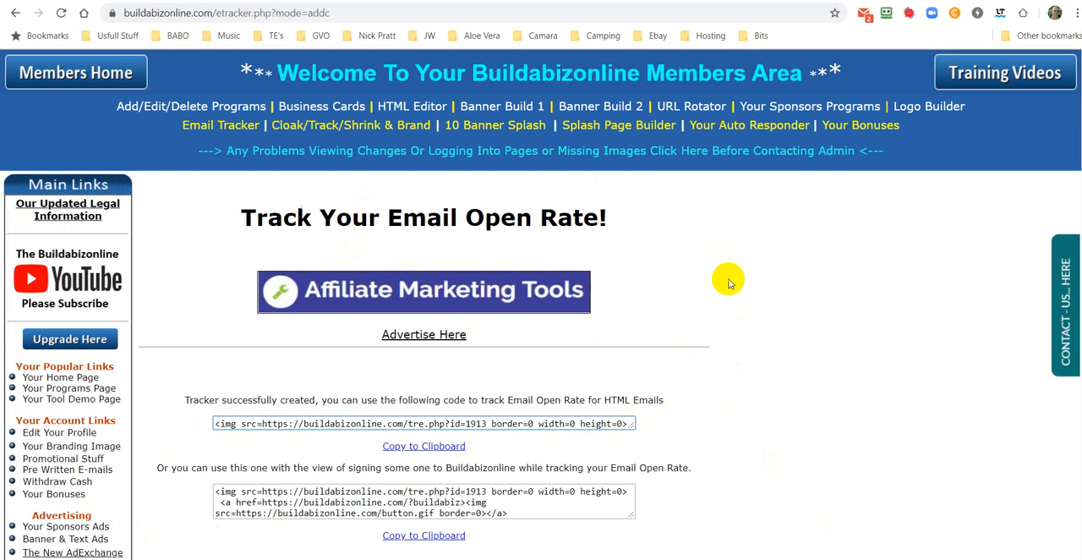
{"action": "scroll", "coordinate": [726, 282], "scroll_direction": "down", "scroll_amount": 2}
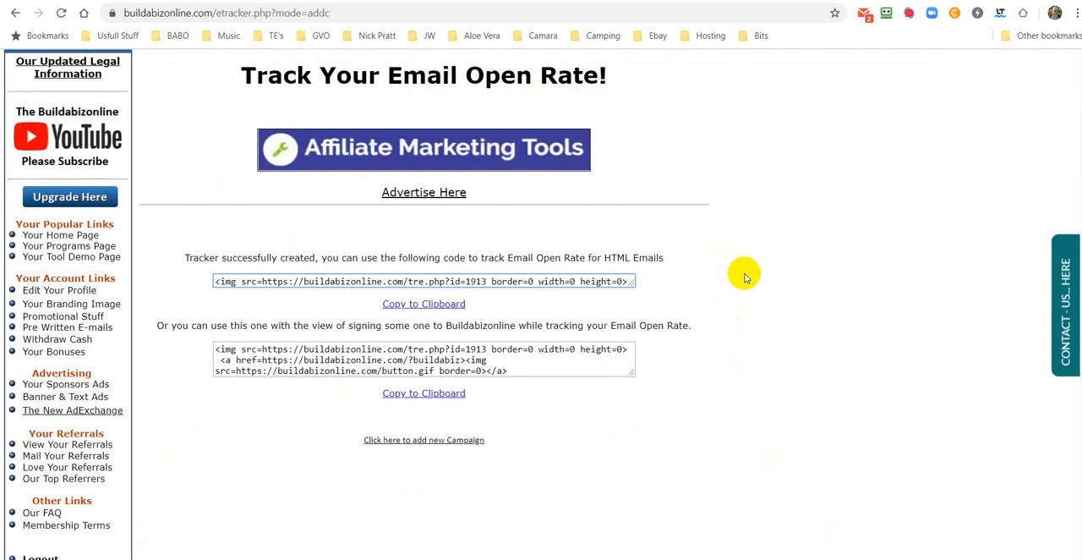
{"action": "scroll", "coordinate": [744, 276], "scroll_direction": "up", "scroll_amount": 2}
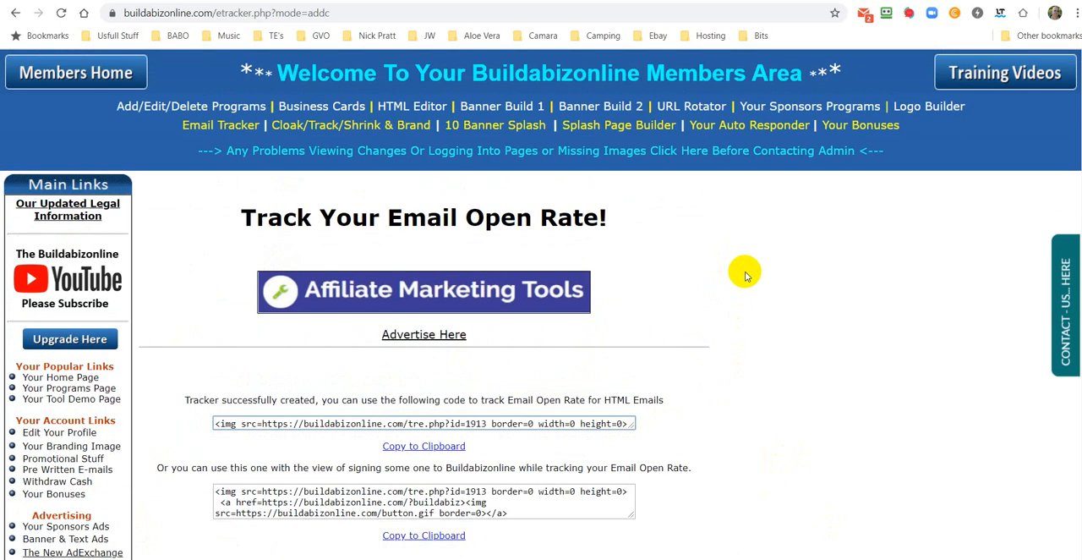
{"action": "scroll", "coordinate": [784, 236], "scroll_direction": "down", "scroll_amount": 2}
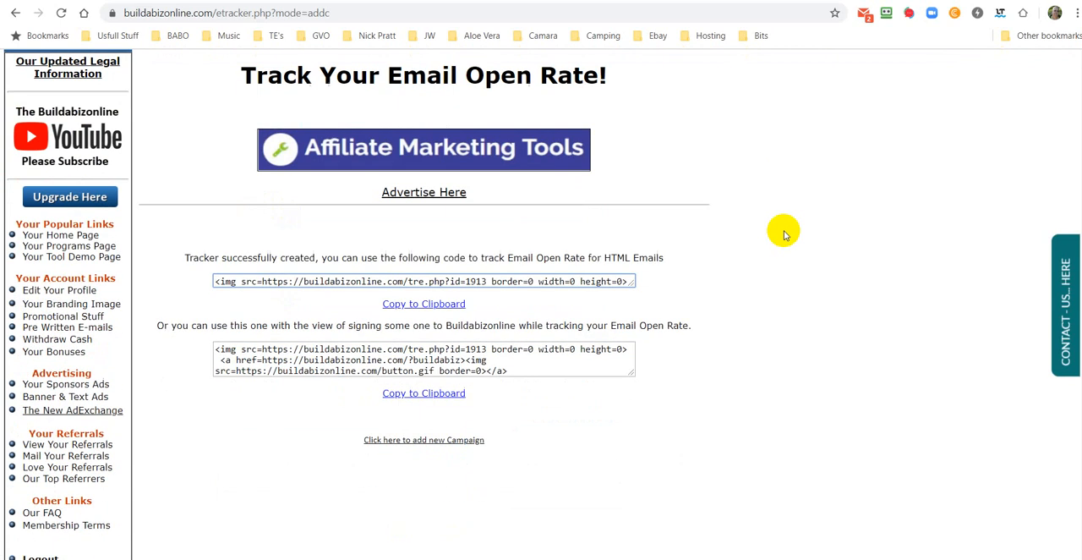
{"action": "scroll", "coordinate": [783, 233], "scroll_direction": "up", "scroll_amount": 2}
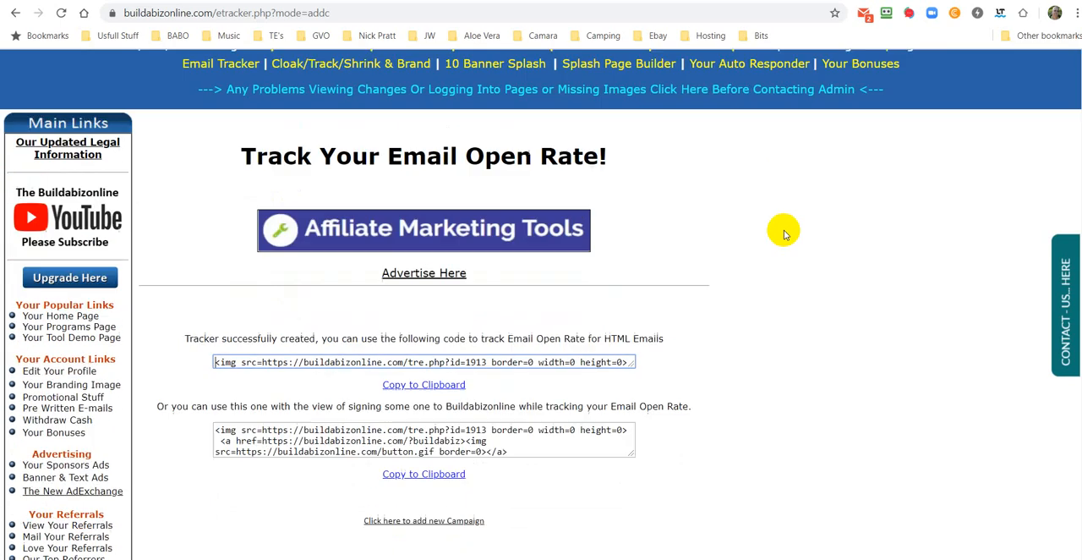
{"action": "left_click_drag", "start_coordinate": [241, 215], "coordinate": [609, 210]}
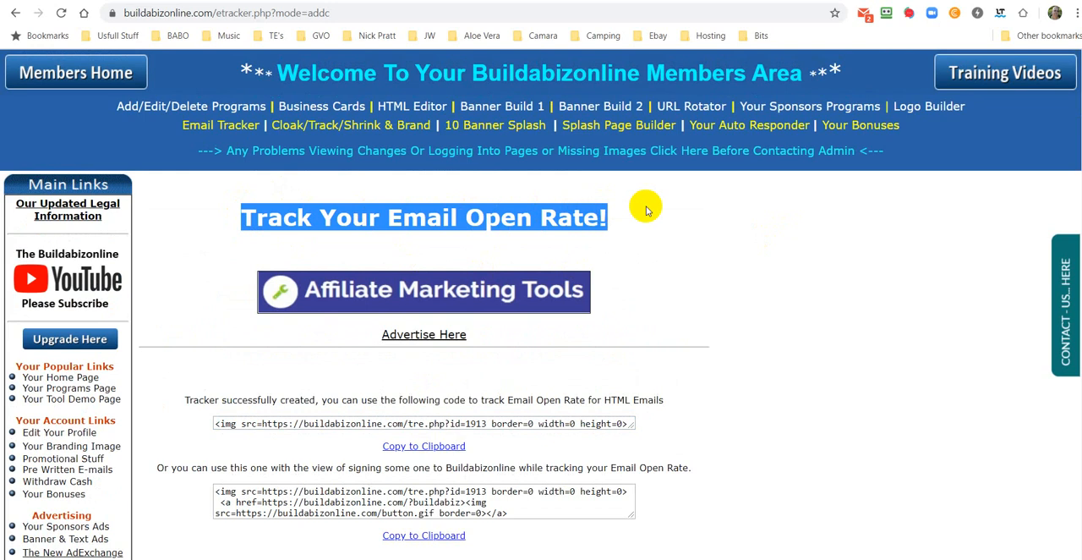
{"action": "left_click", "coordinate": [766, 198]}
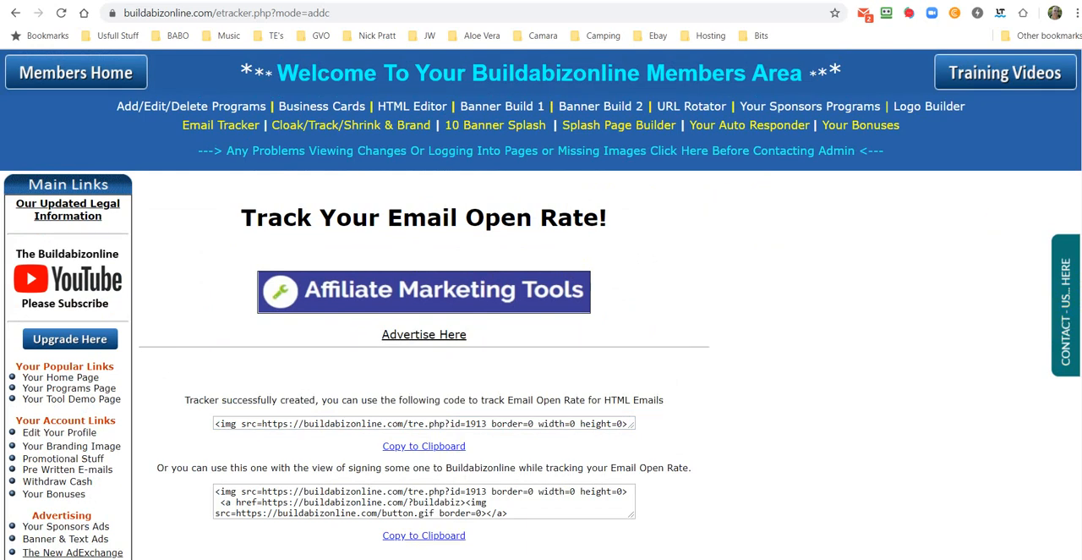
Step: Launch the saved Admin - Buildabiz Chat Tawk login from RoboForm's recently used logins
{"action": "left_click", "coordinate": [531, 0]}
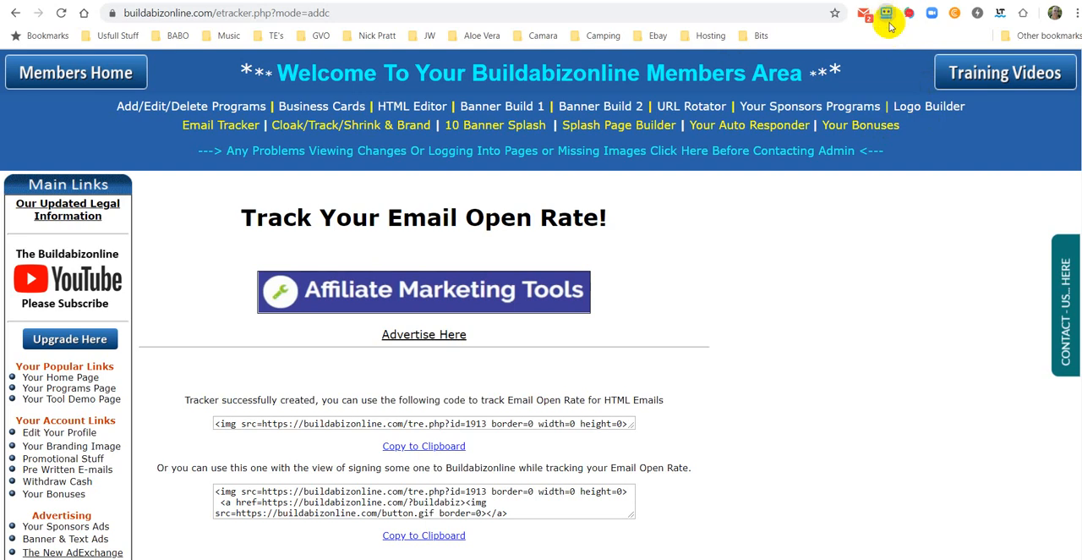
{"action": "left_click", "coordinate": [886, 13]}
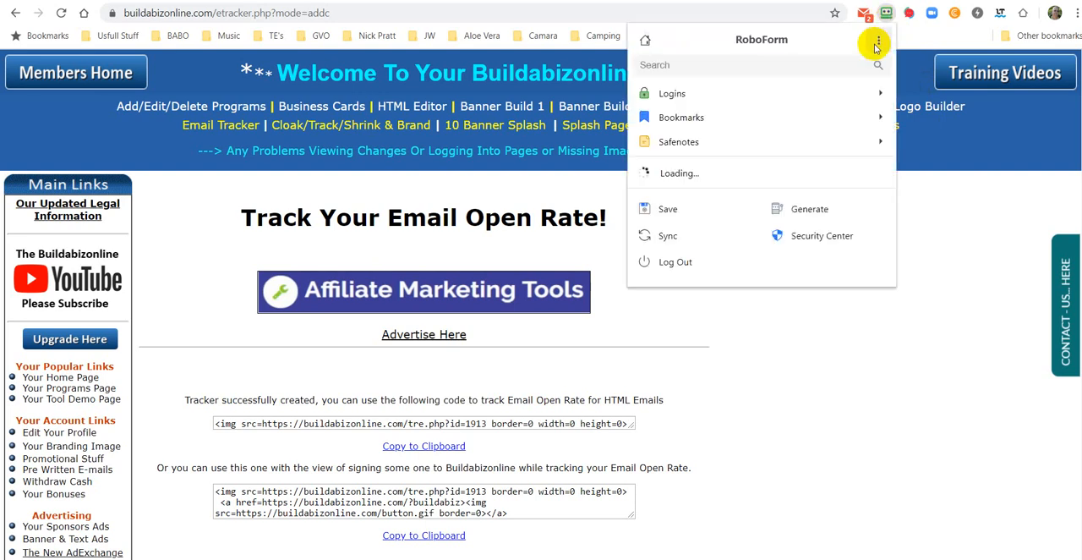
{"action": "left_click", "coordinate": [666, 98]}
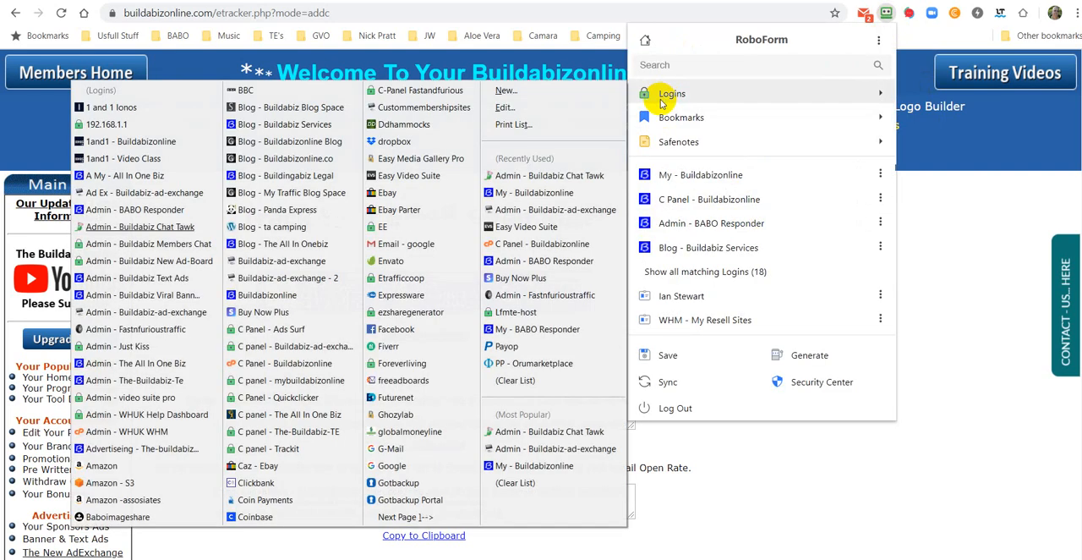
{"action": "left_click", "coordinate": [548, 176]}
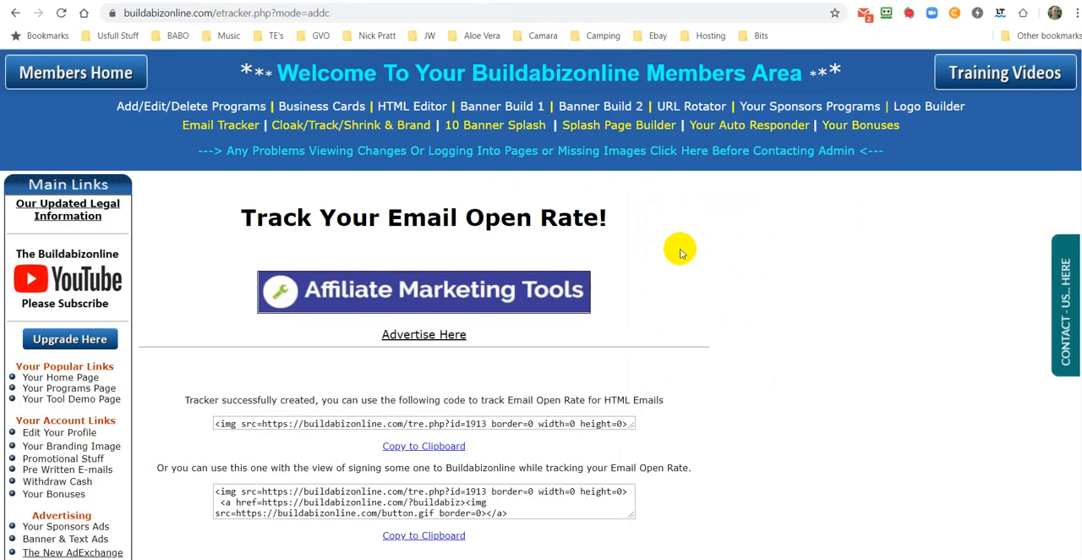
Step: Return to the members home page, open the contact chat form and look over the page and its tools
{"action": "left_click", "coordinate": [72, 71]}
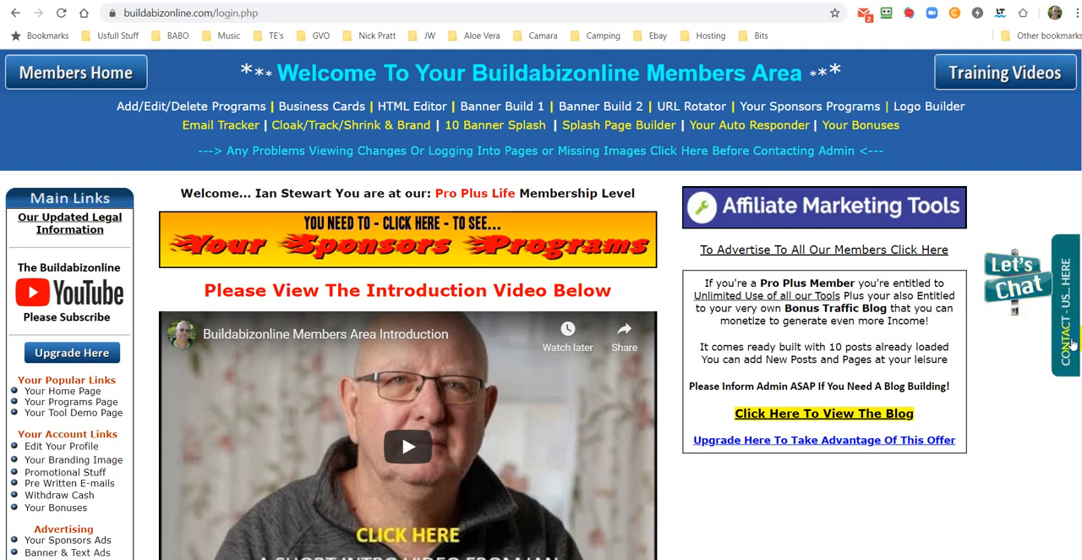
{"action": "left_click", "coordinate": [1070, 345]}
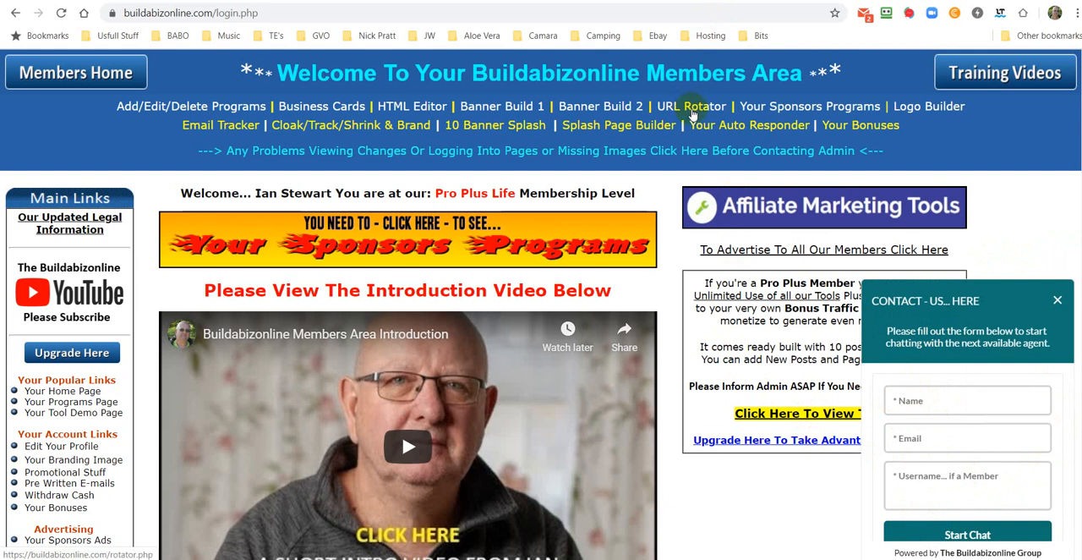
{"action": "scroll", "coordinate": [557, 127], "scroll_direction": "down", "scroll_amount": 4}
{"action": "scroll", "coordinate": [558, 127], "scroll_direction": "up", "scroll_amount": 4}
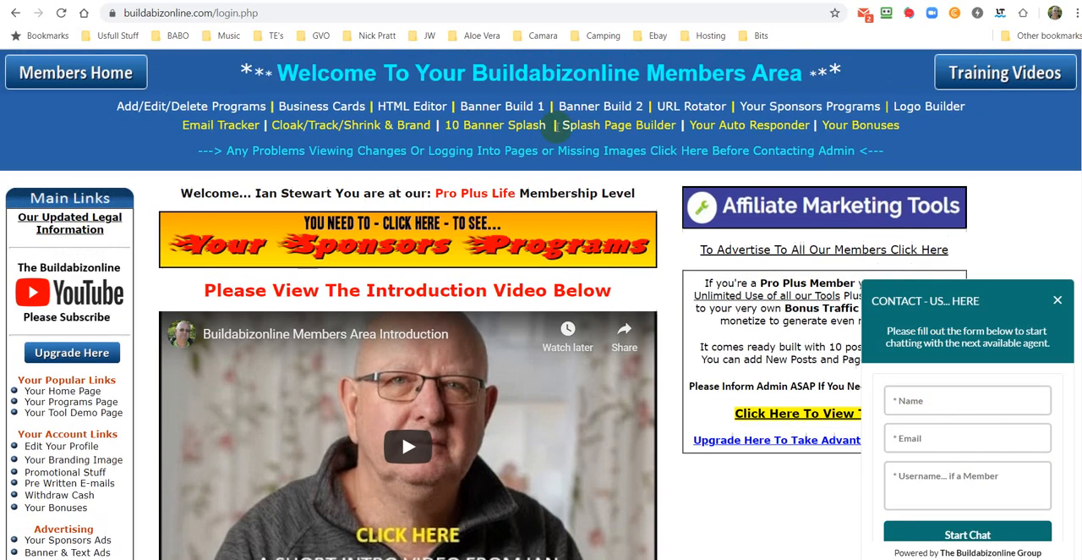
{"action": "scroll", "coordinate": [555, 132], "scroll_direction": "down", "scroll_amount": 5}
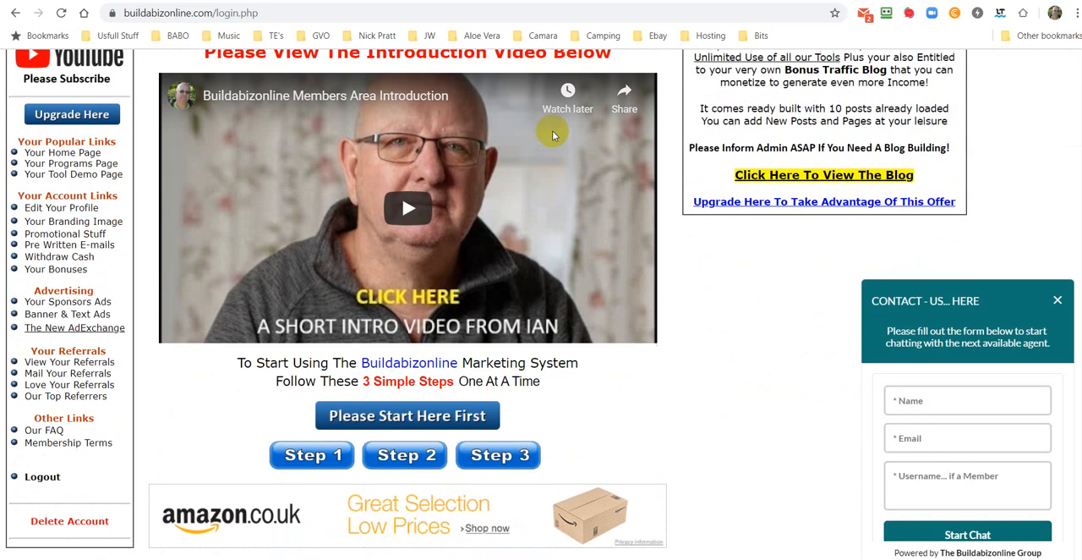
{"action": "scroll", "coordinate": [556, 131], "scroll_direction": "up", "scroll_amount": 2}
{"action": "scroll", "coordinate": [553, 136], "scroll_direction": "up", "scroll_amount": 3}
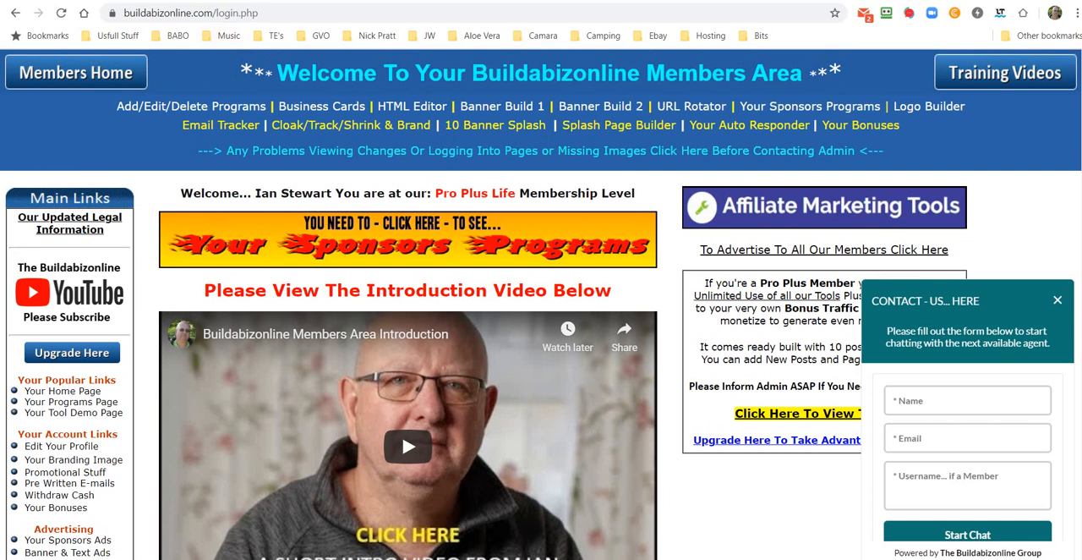